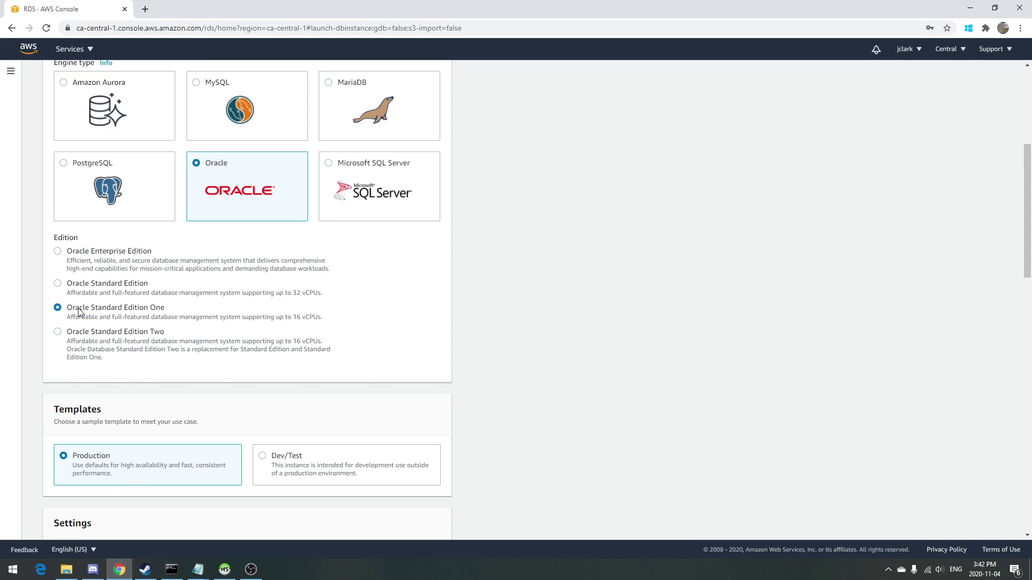
Choose Oracle Standard Edition, version 11.2.0.4.v25, with the Free tier template.
{"action": "scroll", "coordinate": [254, 278], "scroll_direction": "down", "scroll_amount": 1}
{"action": "scroll", "coordinate": [254, 278], "scroll_direction": "down", "scroll_amount": 1}
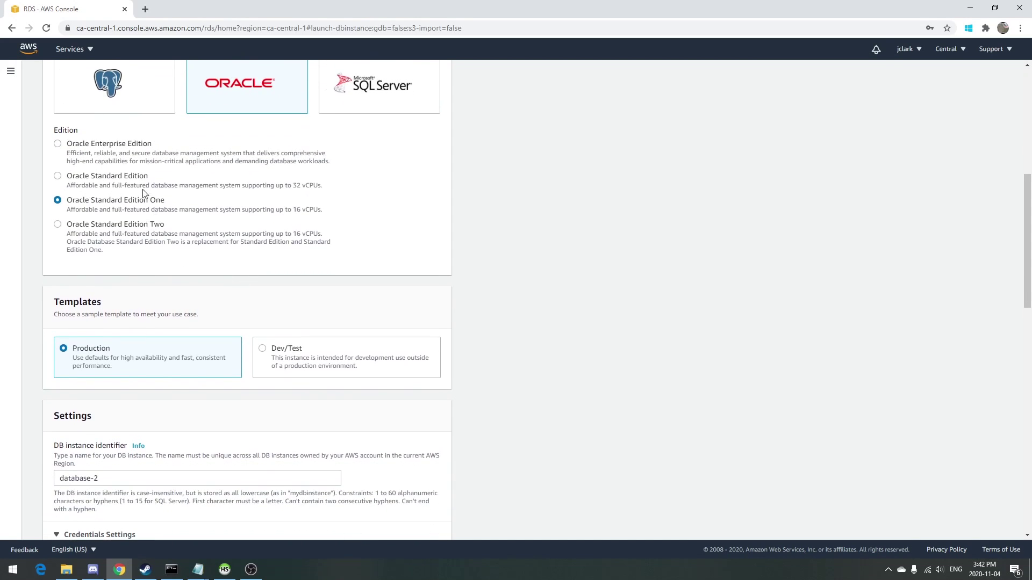
{"action": "left_click", "coordinate": [140, 178]}
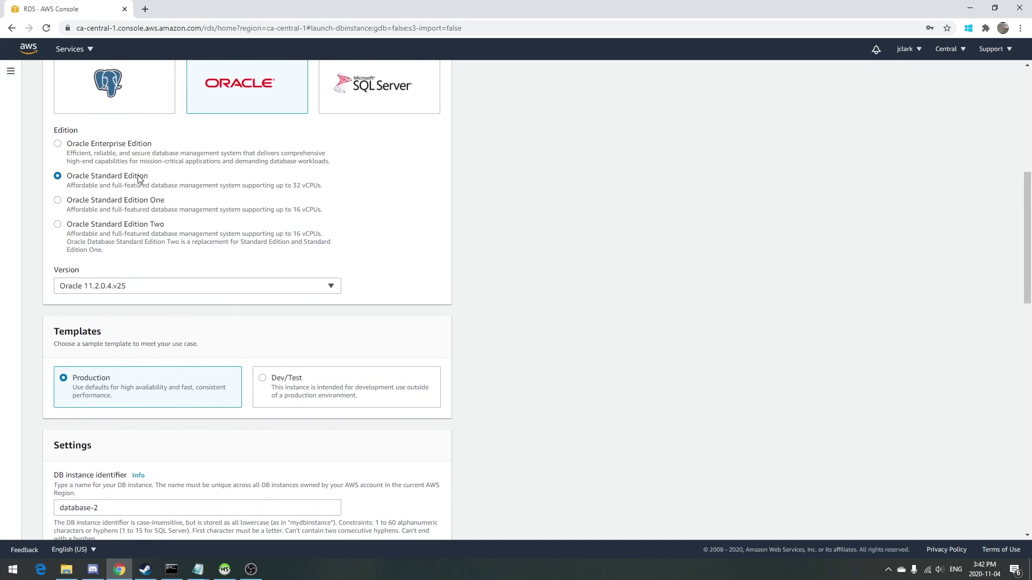
{"action": "left_click", "coordinate": [210, 286]}
{"action": "scroll", "coordinate": [194, 355], "scroll_direction": "down", "scroll_amount": 2}
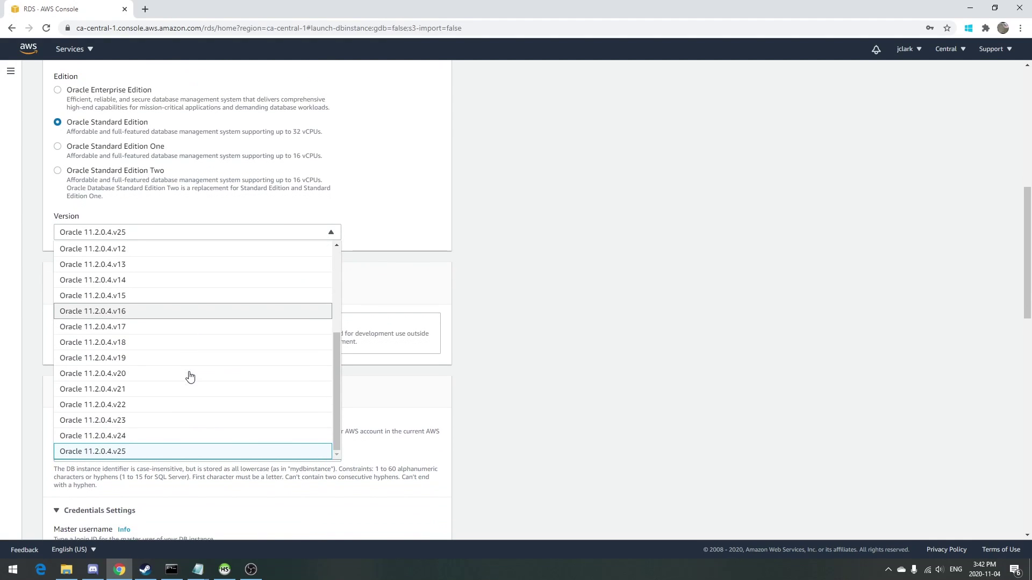
{"action": "left_click", "coordinate": [147, 449]}
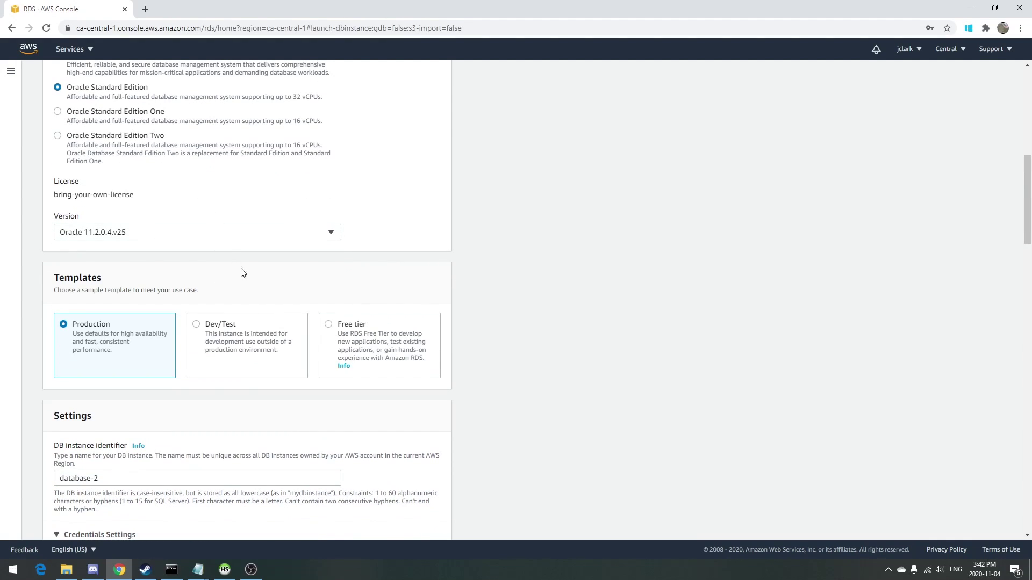
{"action": "left_click", "coordinate": [330, 324]}
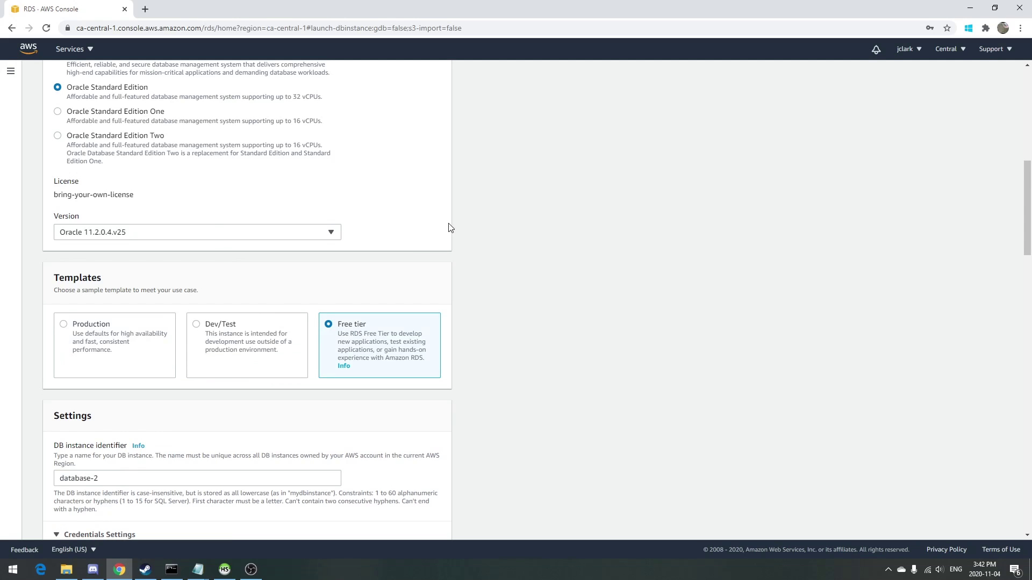
Name the DB instance orclsrc and set and confirm the master password.
{"action": "scroll", "coordinate": [436, 236], "scroll_direction": "down", "scroll_amount": 3}
{"action": "scroll", "coordinate": [427, 233], "scroll_direction": "down", "scroll_amount": 1}
{"action": "left_click", "coordinate": [290, 264]}
{"action": "triple_click", "coordinate": [290, 264]}
{"action": "type", "text": "orclsrc"}
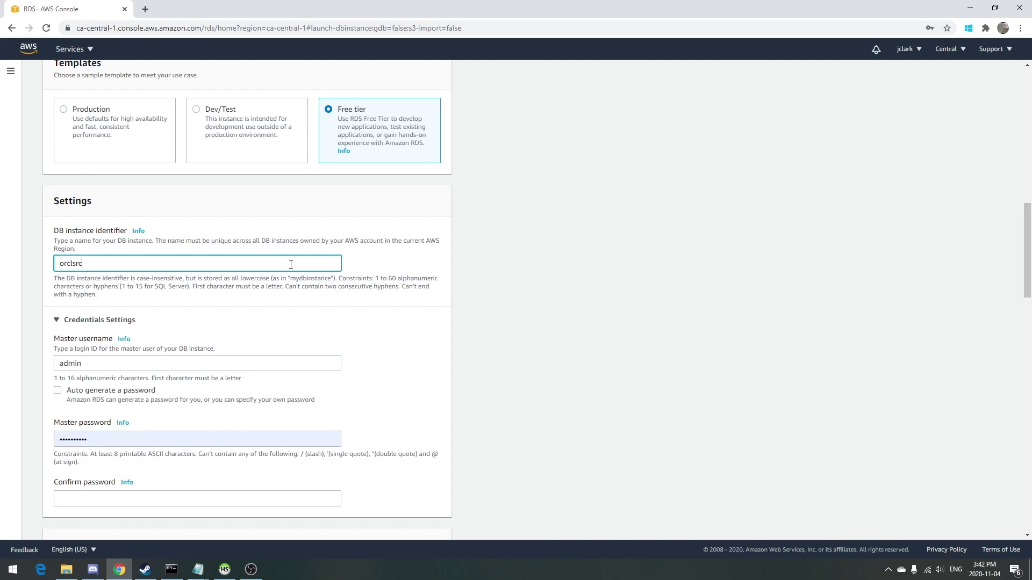
{"action": "scroll", "coordinate": [291, 264], "scroll_direction": "down", "scroll_amount": 1}
{"action": "double_click", "coordinate": [214, 386]}
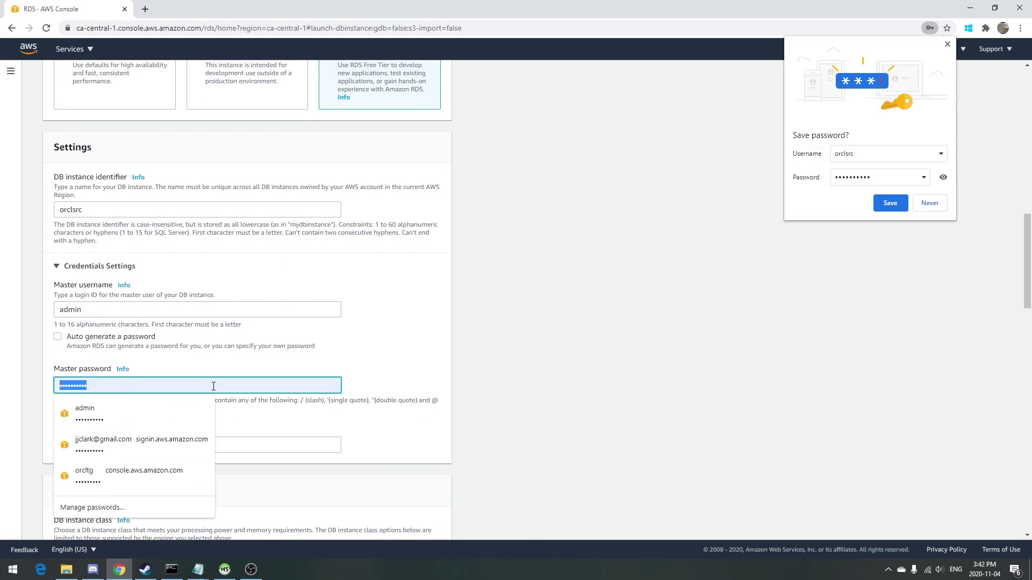
{"action": "type", "text": "**********"}
{"action": "key", "text": "Tab"}
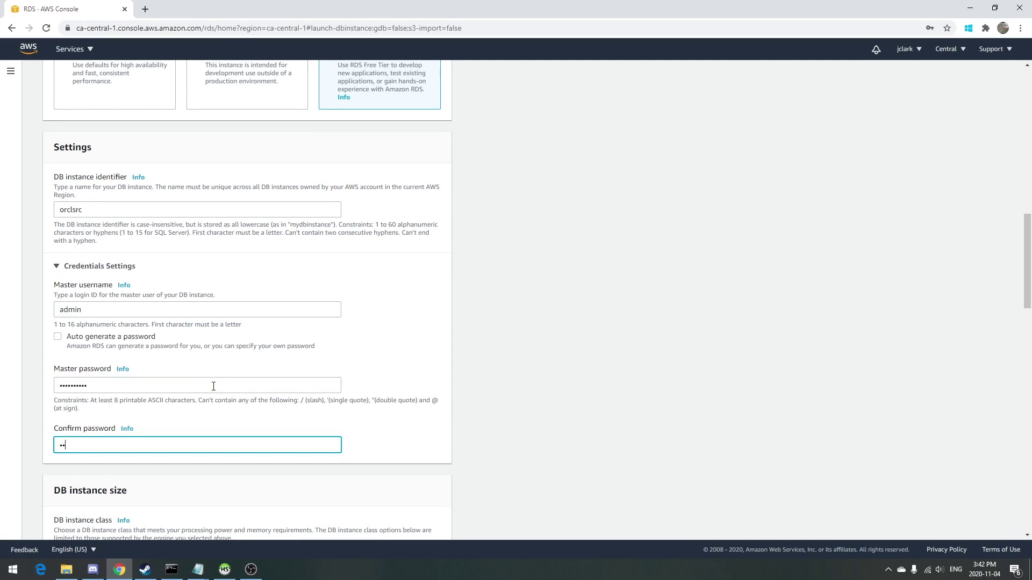
{"action": "type", "text": "*********"}
Turn off storage autoscaling and make the database publicly accessible.
{"action": "scroll", "coordinate": [214, 386], "scroll_direction": "down", "scroll_amount": 5}
{"action": "scroll", "coordinate": [205, 287], "scroll_direction": "down", "scroll_amount": 5}
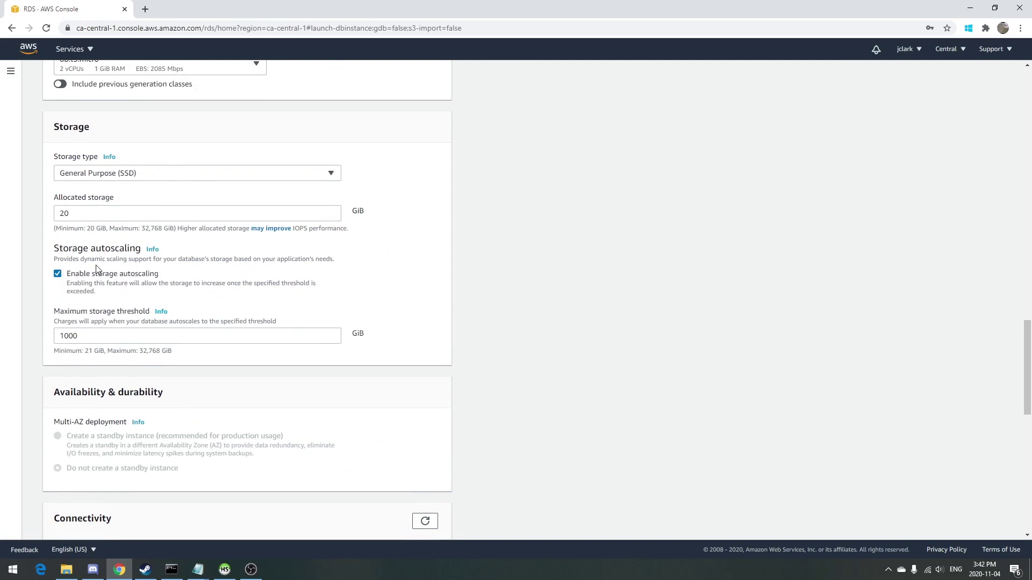
{"action": "left_click", "coordinate": [87, 275]}
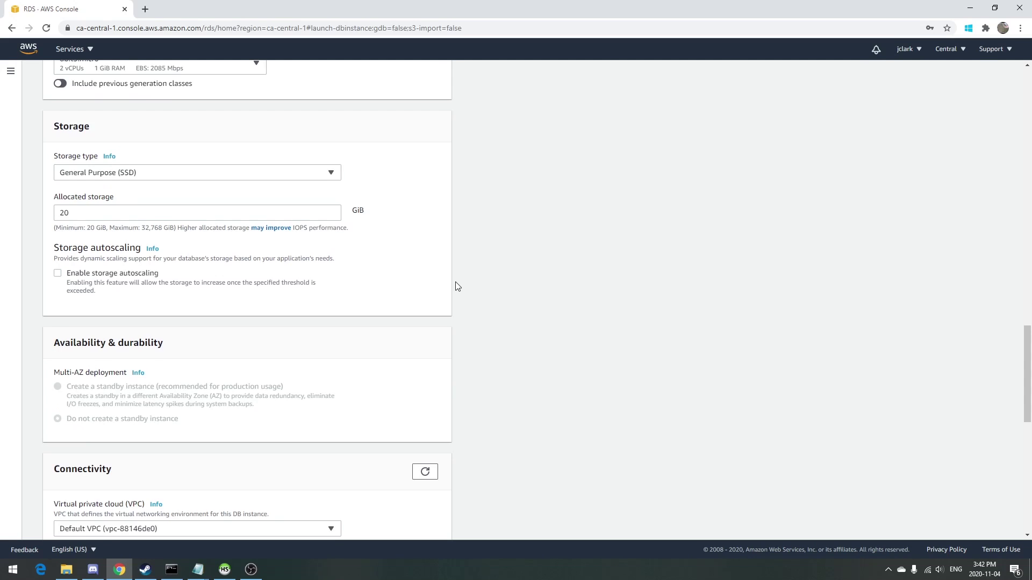
{"action": "scroll", "coordinate": [429, 300], "scroll_direction": "down", "scroll_amount": 6}
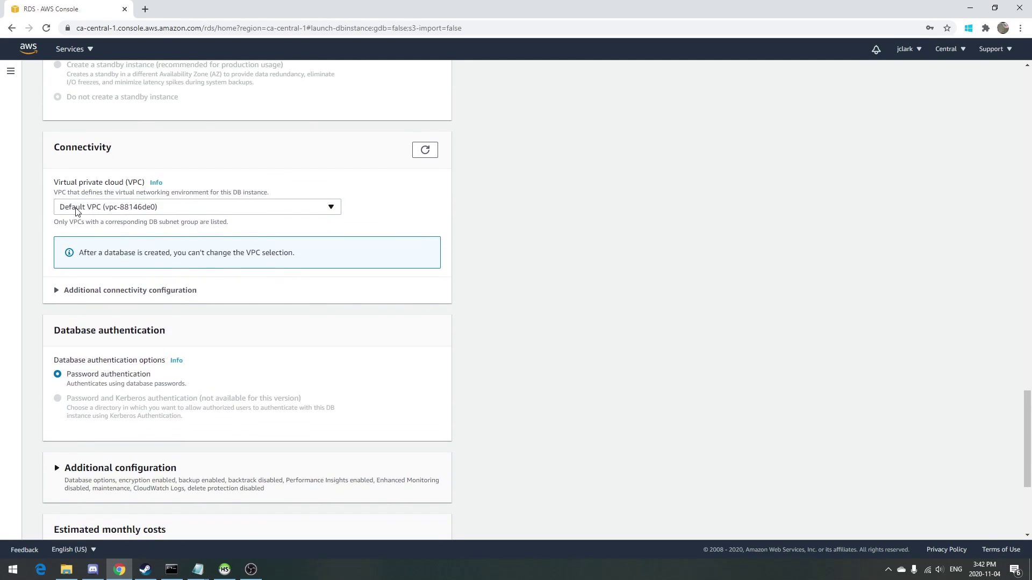
{"action": "scroll", "coordinate": [212, 266], "scroll_direction": "down", "scroll_amount": 1}
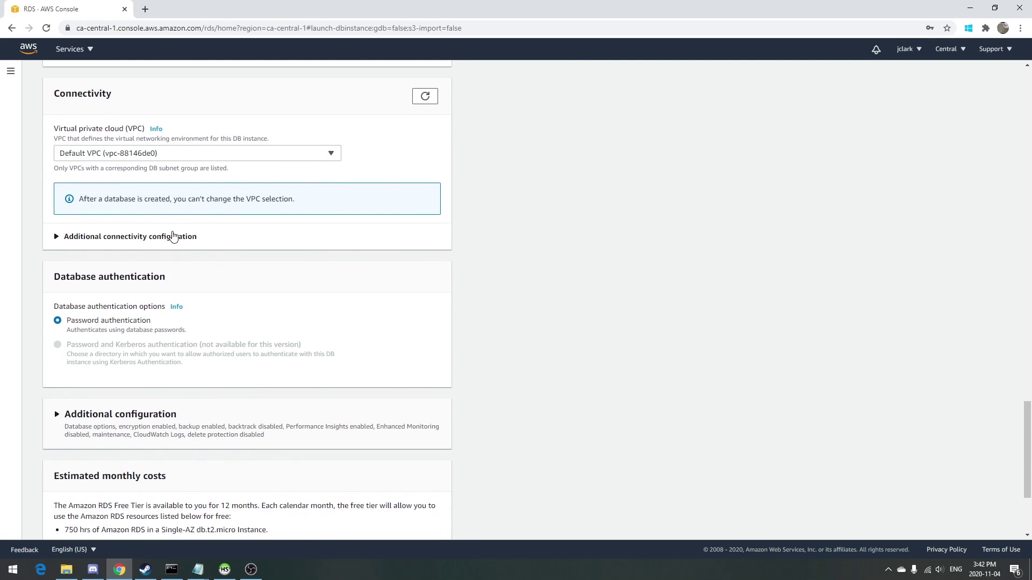
{"action": "left_click", "coordinate": [173, 237]}
{"action": "left_click", "coordinate": [69, 319]}
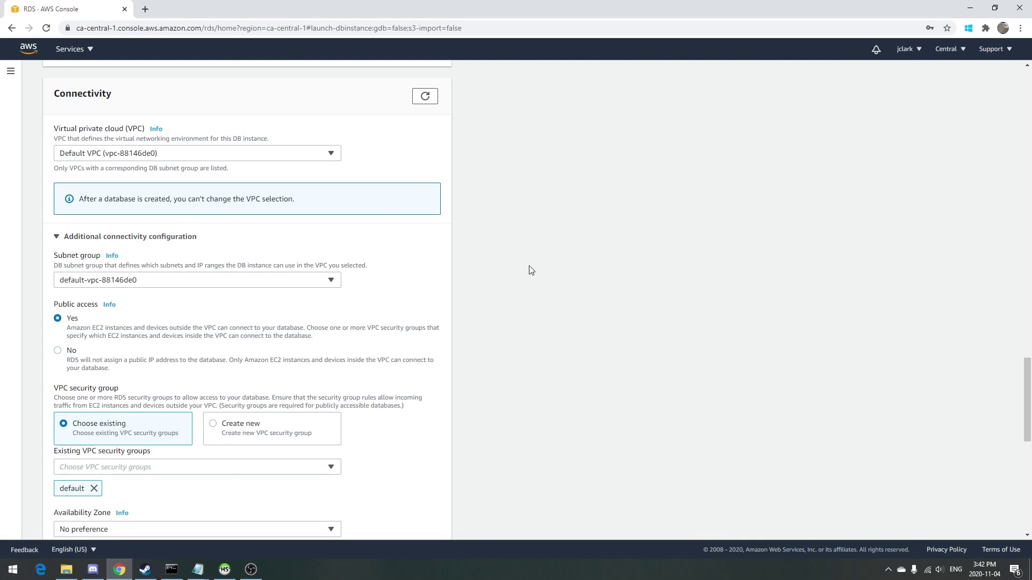
Create the orclsrc database.
{"action": "scroll", "coordinate": [515, 223], "scroll_direction": "down", "scroll_amount": 4}
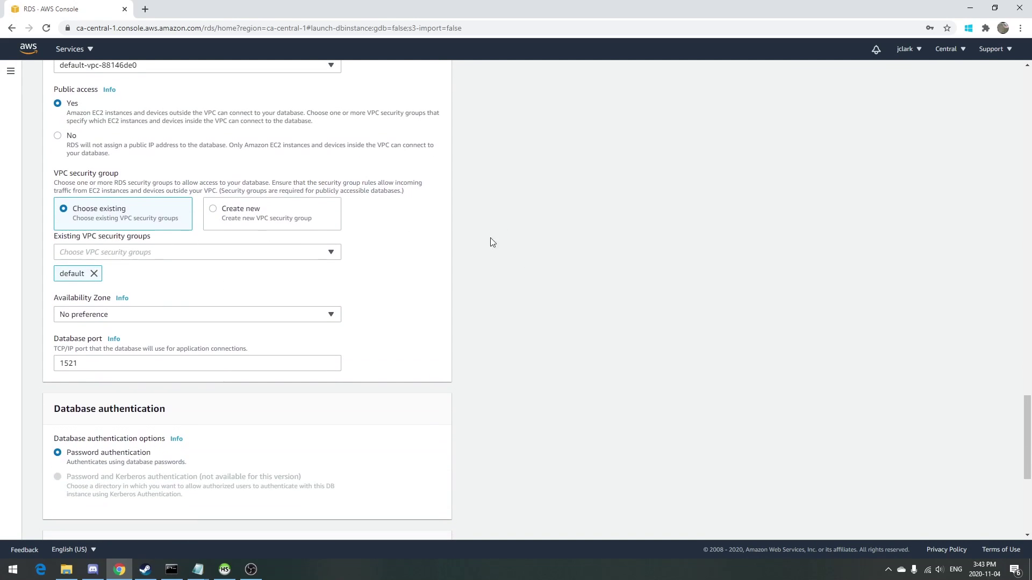
{"action": "scroll", "coordinate": [531, 217], "scroll_direction": "down", "scroll_amount": 5}
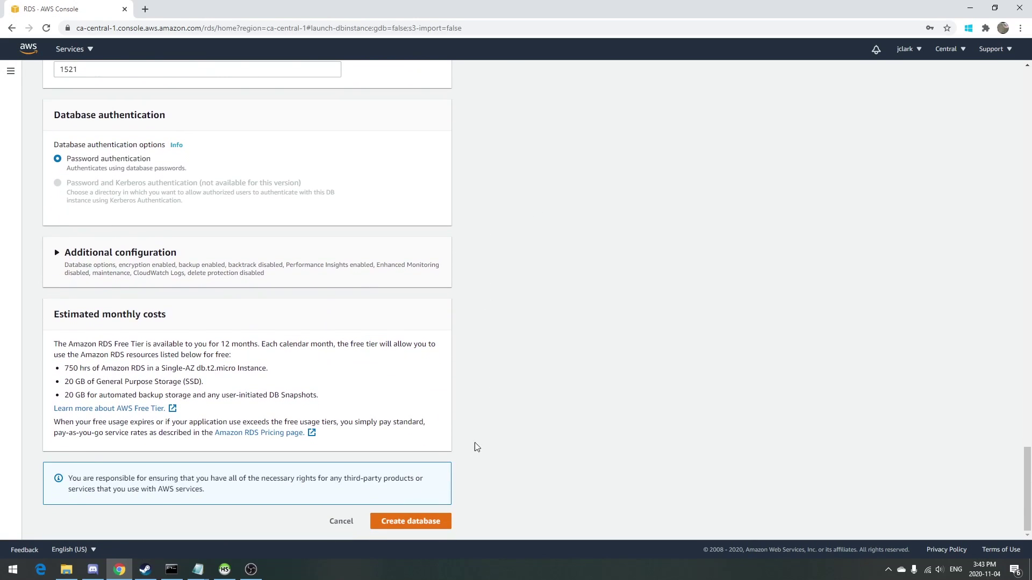
{"action": "left_click", "coordinate": [431, 524]}
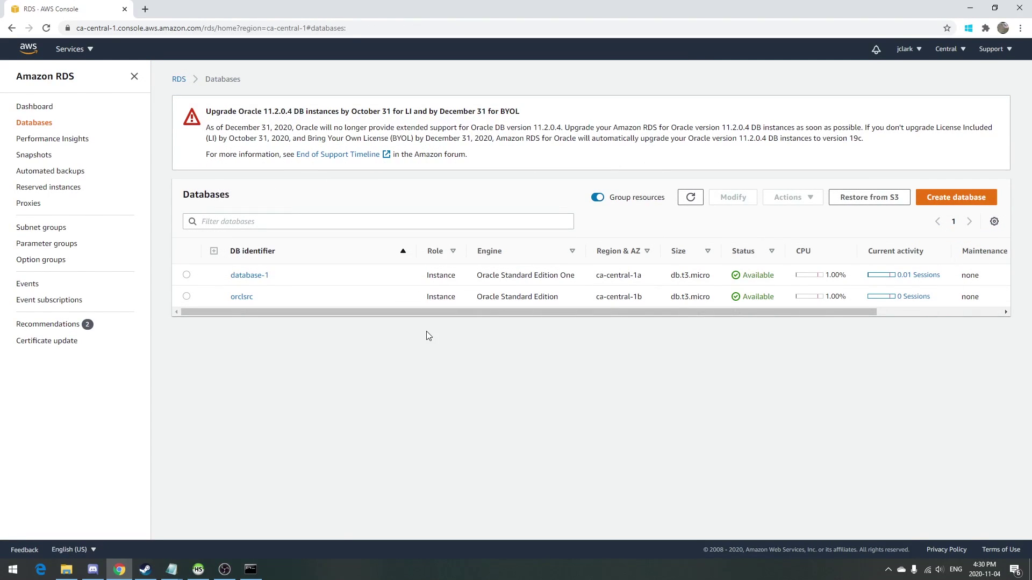
Open orclsrc's details and scroll to its endpoint and port 1521.
{"action": "left_click", "coordinate": [252, 297]}
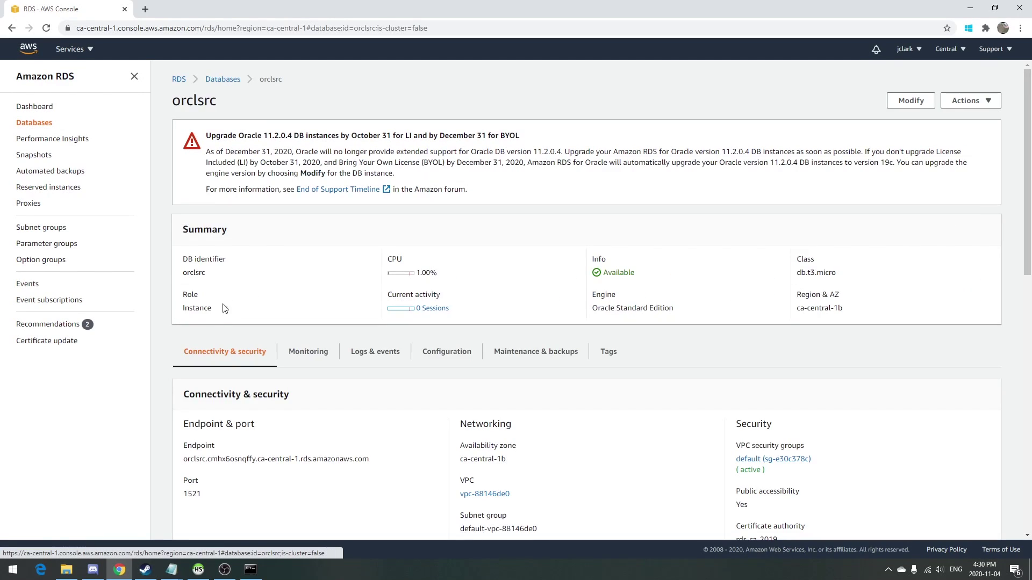
{"action": "scroll", "coordinate": [315, 533], "scroll_direction": "down", "scroll_amount": 1}
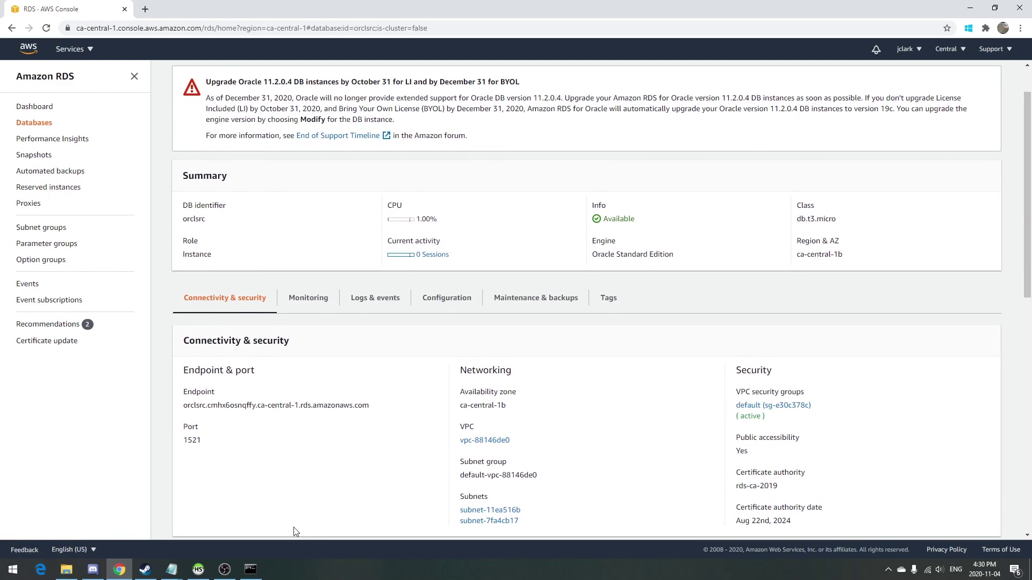
Duplicate the database1 entry in tnsnames and rename the copy orclsrc.
{"action": "mouse_move", "coordinate": [182, 567]}
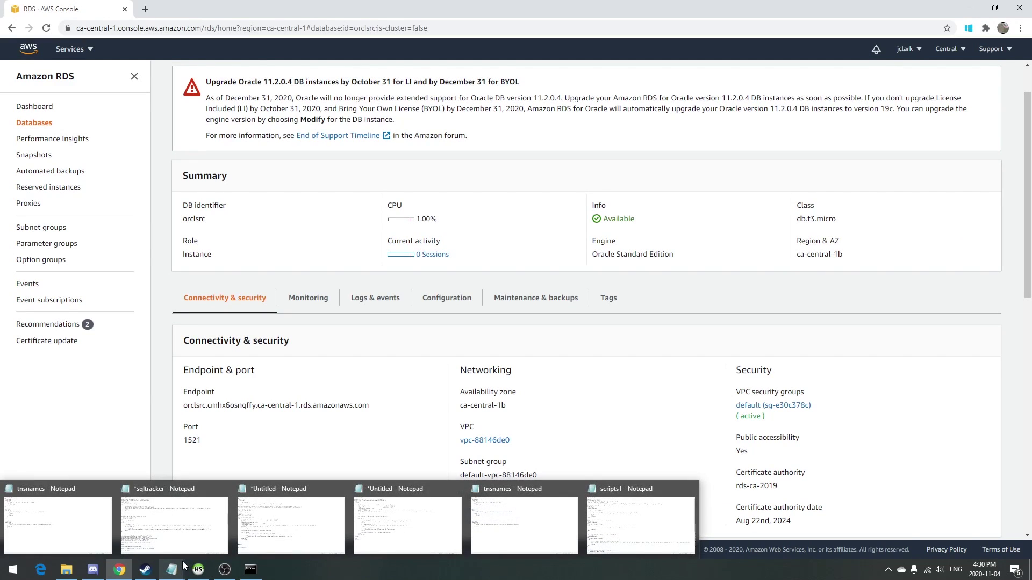
{"action": "left_click", "coordinate": [53, 516]}
{"action": "left_click_drag", "start_coordinate": [149, 232], "coordinate": [154, 317]}
{"action": "type", "text": "database1 =    (DESCRIPTION=       (ADDRESS_LIST=           (ADDRESS=(PROTOCOL=TCP)(HOST=database-1.cmhx6osnqffy.ca-central-1.rds.amazonaws.com)(PORT=1521))       )       (CONNECT_DATA=           (SID=orcl)       )   )"}
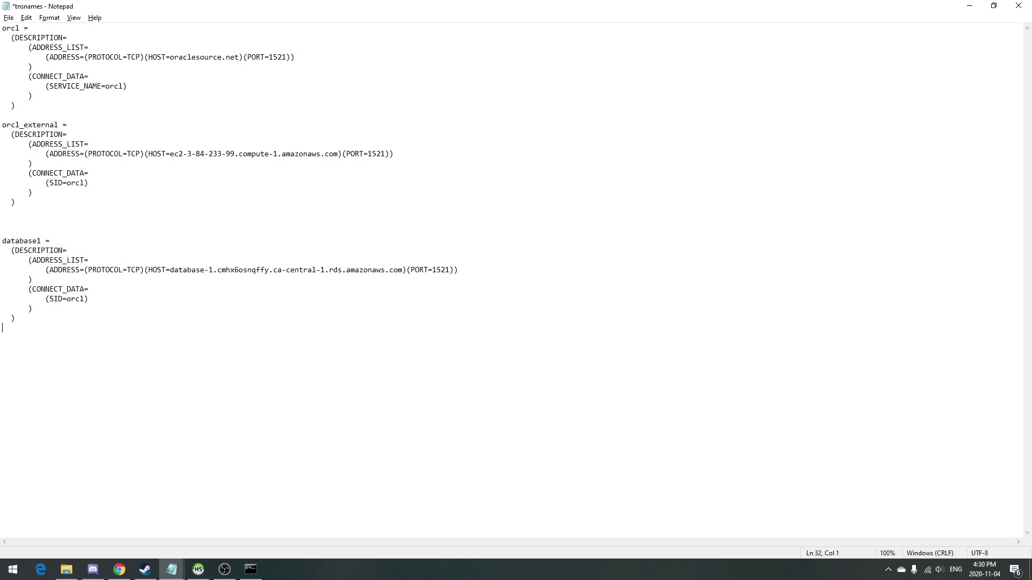
{"action": "key", "text": "Return"}
{"action": "type", "text": "database1 =   (DESCRIPTION=       (ADDRESS_LIST=           (ADDRESS=(PROTOCOL=TCP)(HOST=database-1.cmhx6osnqffy.ca-central-1.rds.amazonaws.com)(PORT=1521))       )       (CONNECT_DATA=           (SID=orcl)       )   )"}
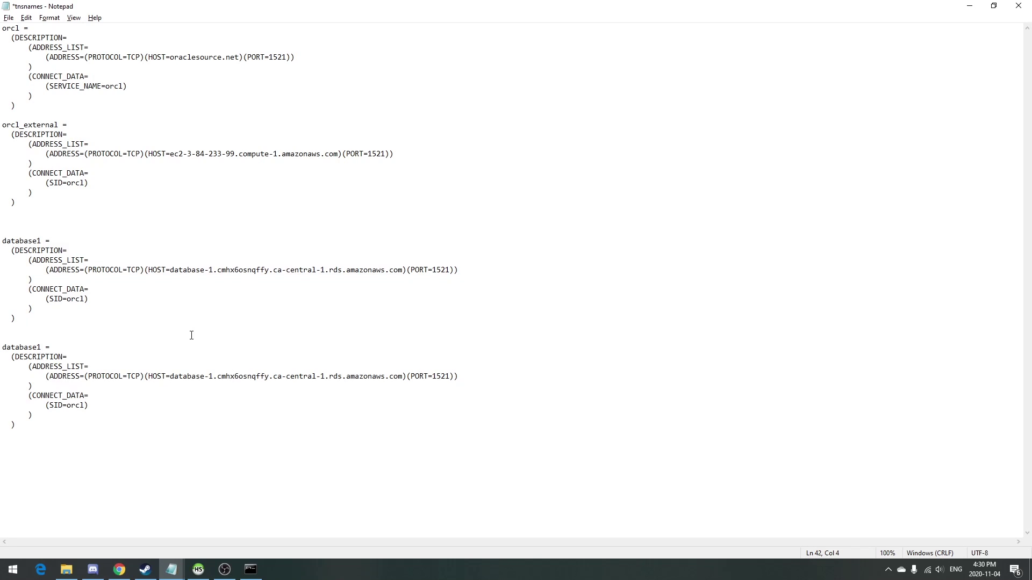
{"action": "triple_click", "coordinate": [190, 345]}
{"action": "key", "text": "Left"}
{"action": "key", "text": "Delete"}
{"action": "key", "text": "Delete"}
{"action": "key", "text": "Delete"}
{"action": "key", "text": "Delete"}
{"action": "key", "text": "Delete"}
{"action": "key", "text": "Delete"}
{"action": "key", "text": "Delete"}
{"action": "key", "text": "Delete"}
{"action": "type", "text": "orclsrc"}
Set the orclsrc entry's HOST to the copied RDS endpoint and save tnsnames.
{"action": "key", "text": "alt+Tab"}
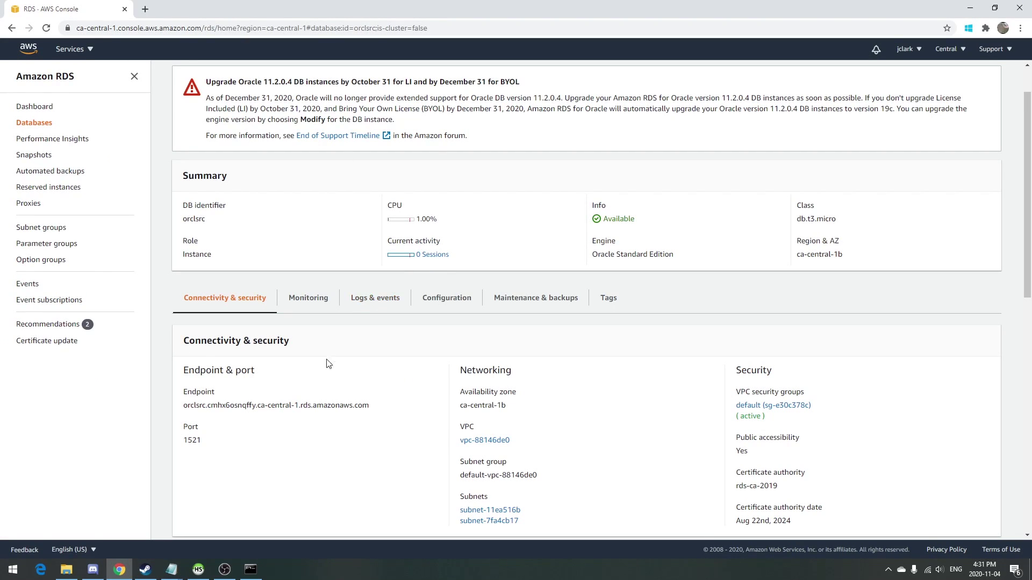
{"action": "left_click_drag", "start_coordinate": [370, 406], "coordinate": [359, 408]}
{"action": "triple_click", "coordinate": [359, 409]}
{"action": "key", "text": "ctrl+c"}
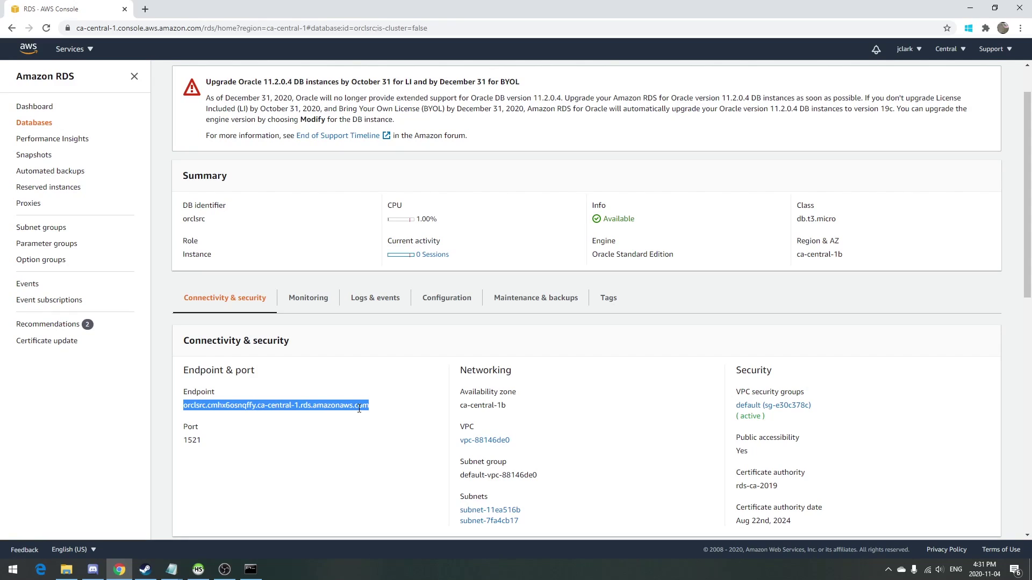
{"action": "key", "text": "alt+Tab"}
{"action": "left_click", "coordinate": [404, 377]}
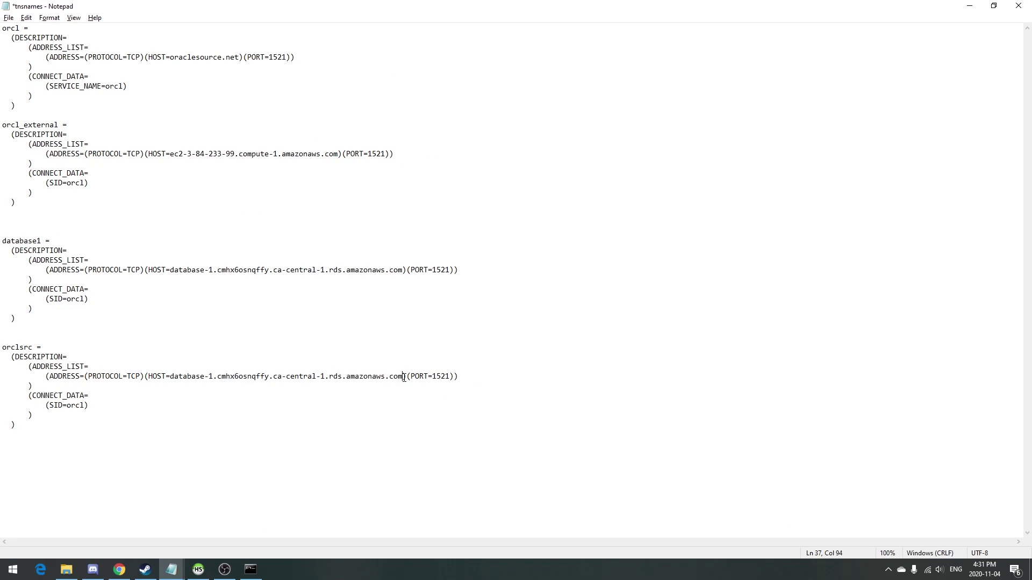
{"action": "left_click", "coordinate": [179, 376], "text": "shift"}
{"action": "key", "text": "ctrl+v"}
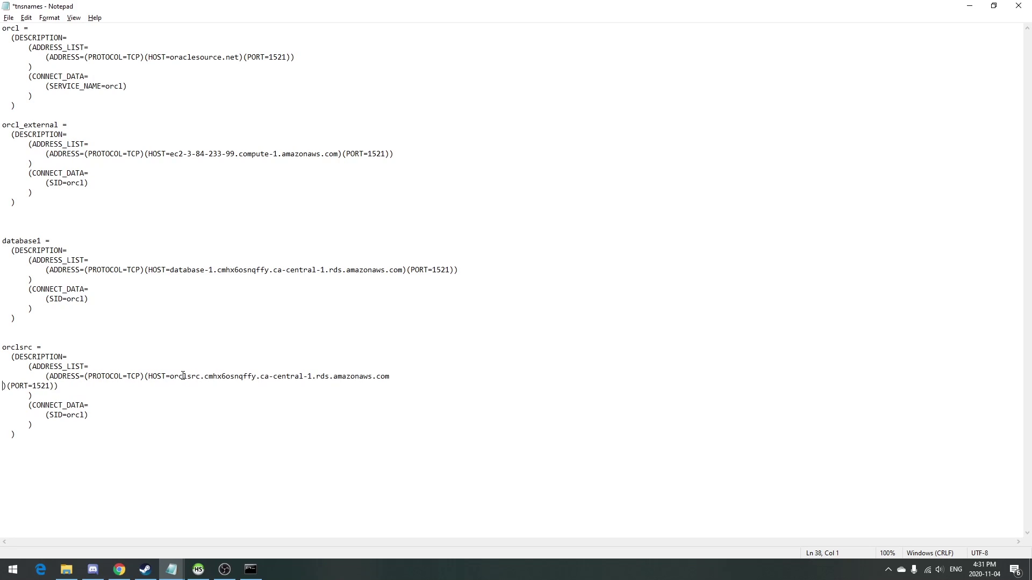
{"action": "key", "text": "BackSpace"}
{"action": "key", "text": "alt+f"}
{"action": "key", "text": "s"}
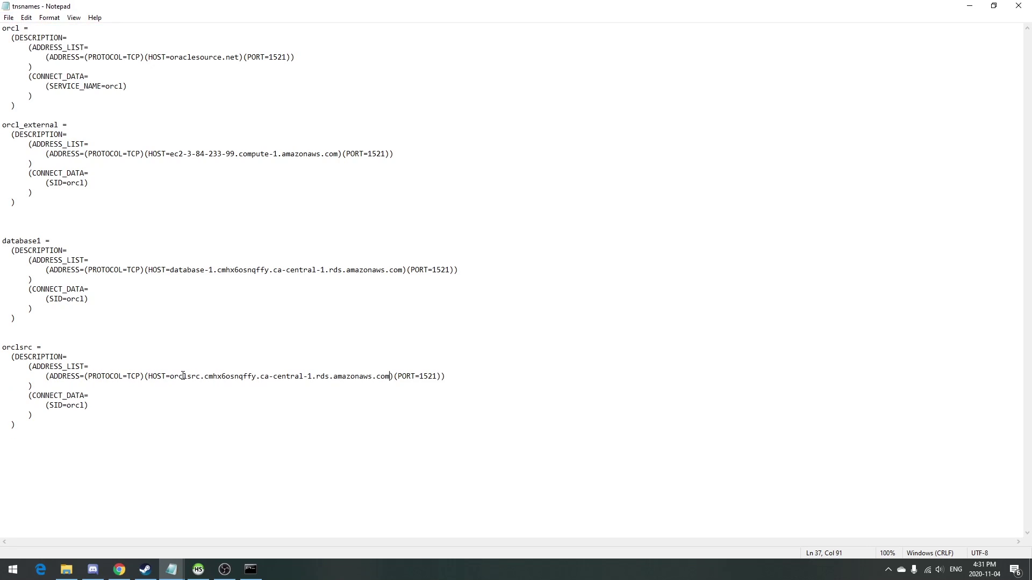
{"action": "key", "text": "alt+Tab"}
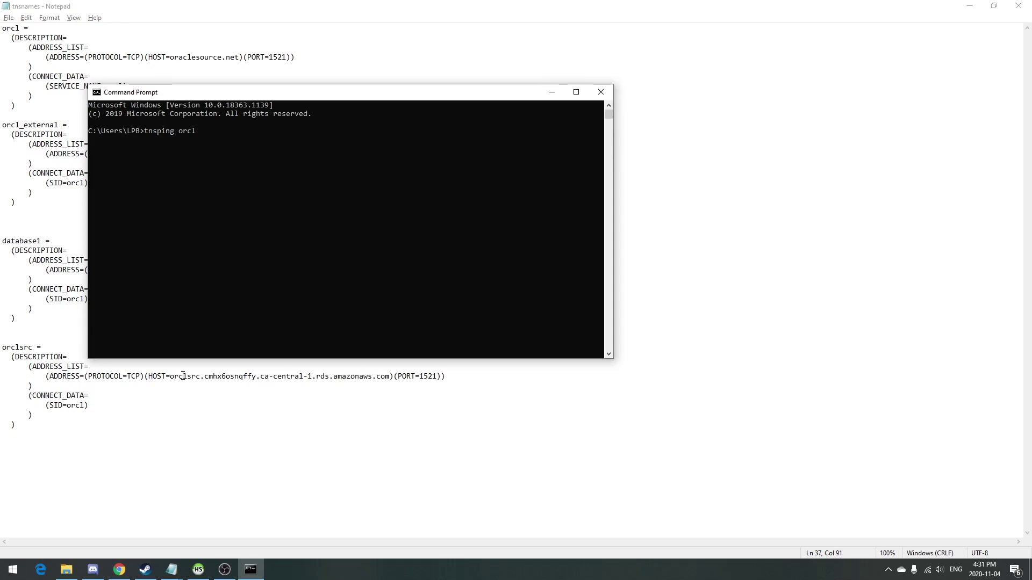
Run tnsping orclsrc, then connect with sqlplus admin@orclsrc using the admin password.
{"action": "type", "text": "lsrc"}
{"action": "key", "text": "Return"}
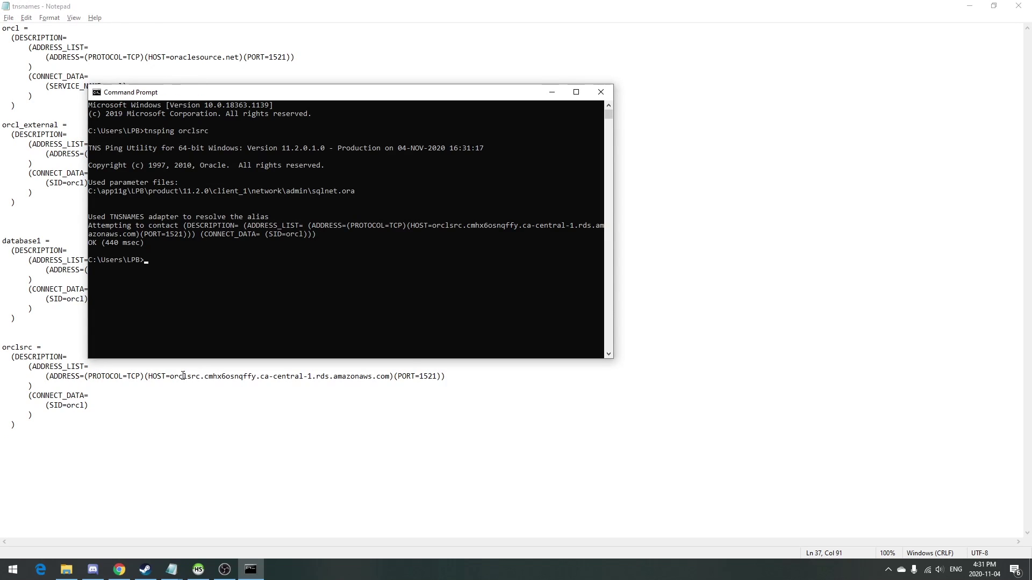
{"action": "type", "text": "sqlplus admin@orclsrc"}
{"action": "key", "text": "Return"}
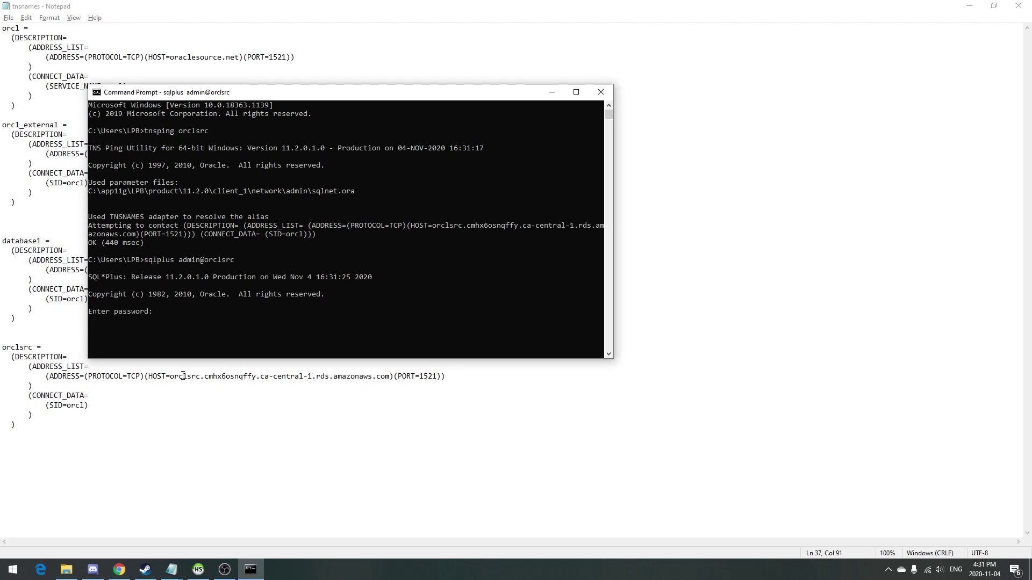
{"action": "key", "text": "Return"}
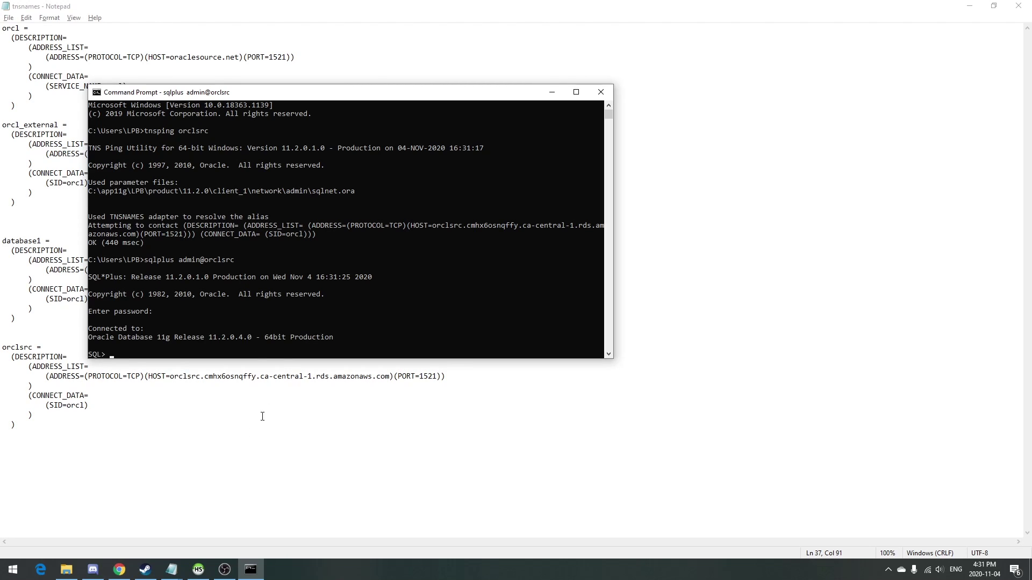
{"action": "left_click", "coordinate": [172, 570]}
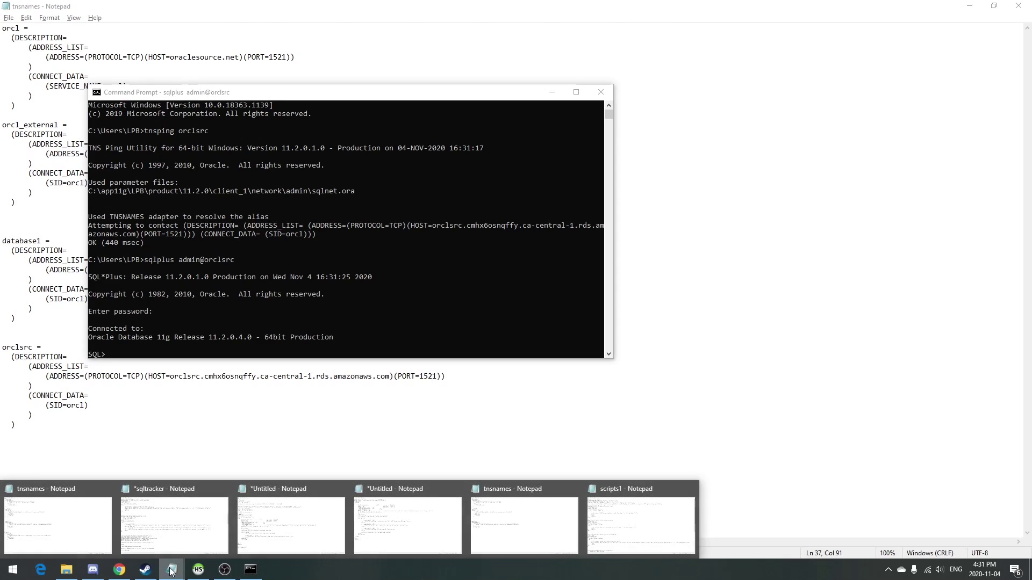
Switch to scripts1 and look over its user, audit table and function definitions.
{"action": "left_click", "coordinate": [641, 525]}
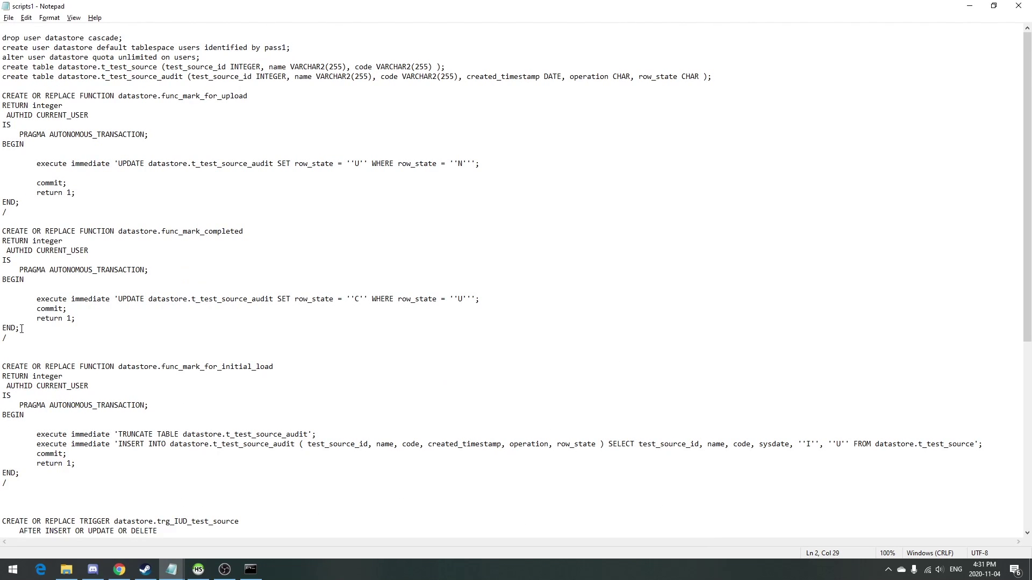
{"action": "double_click", "coordinate": [47, 38]}
{"action": "left_click", "coordinate": [57, 38]}
{"action": "left_click", "coordinate": [143, 76]}
{"action": "left_click", "coordinate": [142, 96]}
{"action": "scroll", "coordinate": [148, 318], "scroll_direction": "down", "scroll_amount": 8}
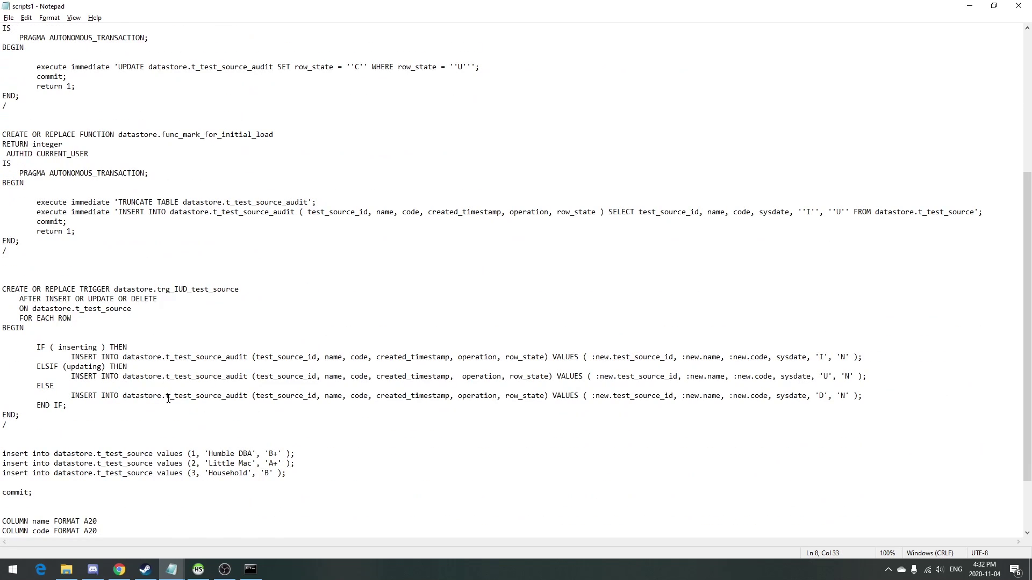
{"action": "scroll", "coordinate": [167, 423], "scroll_direction": "down", "scroll_amount": 3}
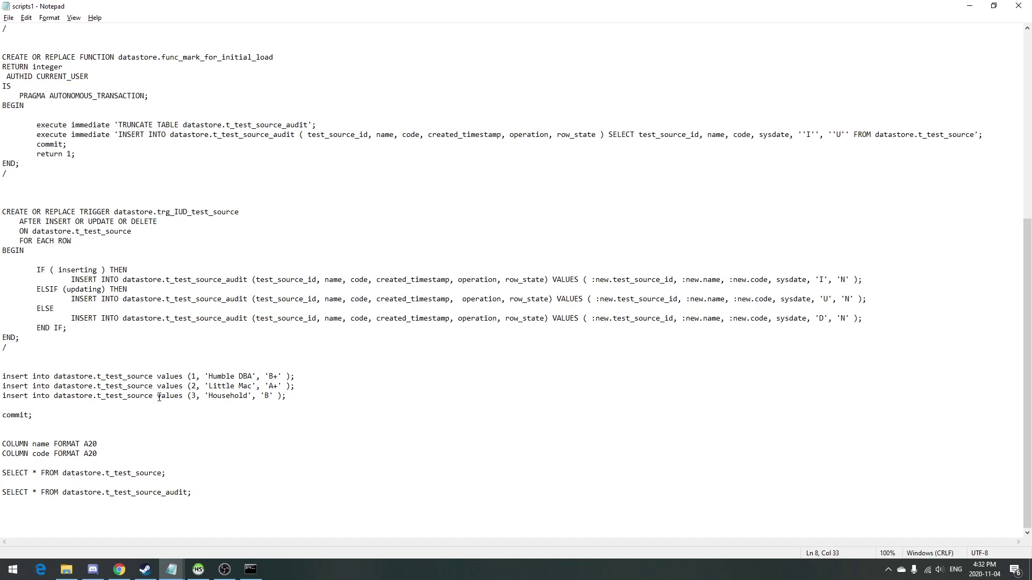
Select the script block through the commit line and return to SQL*Plus.
{"action": "left_click", "coordinate": [147, 485]}
{"action": "scroll", "coordinate": [65, 248], "scroll_direction": "up", "scroll_amount": 11}
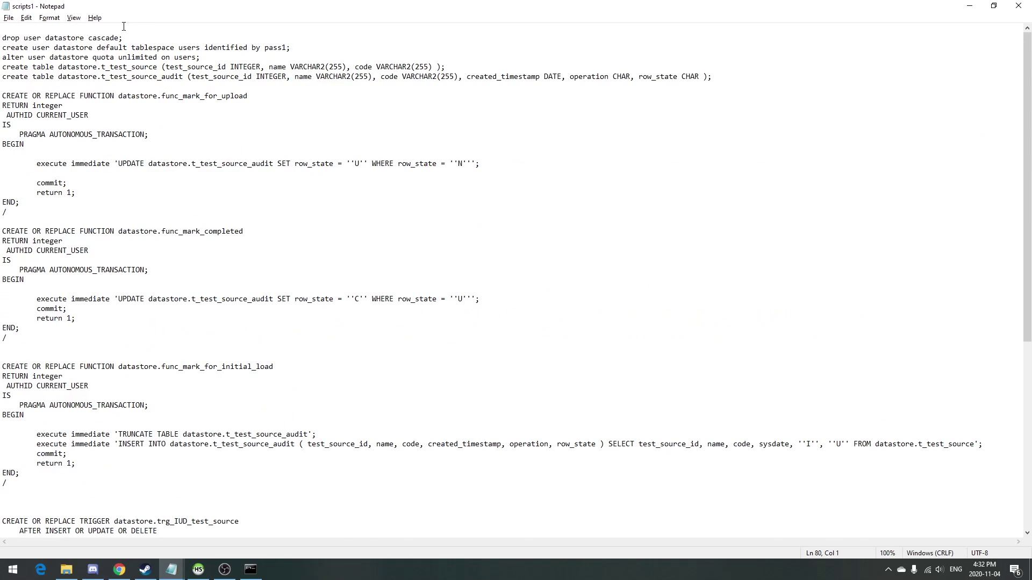
{"action": "left_click", "coordinate": [128, 46]}
{"action": "scroll", "coordinate": [90, 72], "scroll_direction": "down", "scroll_amount": 11}
{"action": "key", "text": "shift+Down"}
{"action": "key", "text": "shift+Down"}
{"action": "key", "text": "shift+Down"}
{"action": "key", "text": "shift+Down"}
{"action": "key", "text": "shift+Down"}
{"action": "key", "text": "shift+Down"}
{"action": "key", "text": "shift+Down"}
{"action": "key", "text": "shift+Down"}
{"action": "key", "text": "shift+Down"}
{"action": "key", "text": "shift+Down"}
{"action": "key", "text": "shift+Down"}
{"action": "key", "text": "shift+Down"}
{"action": "key", "text": "shift+Down"}
{"action": "key", "text": "shift+Down"}
{"action": "key", "text": "shift+Down"}
{"action": "key", "text": "shift+Down"}
{"action": "key", "text": "shift+Down"}
{"action": "key", "text": "shift+Down"}
{"action": "key", "text": "shift+Down"}
{"action": "key", "text": "shift+Down"}
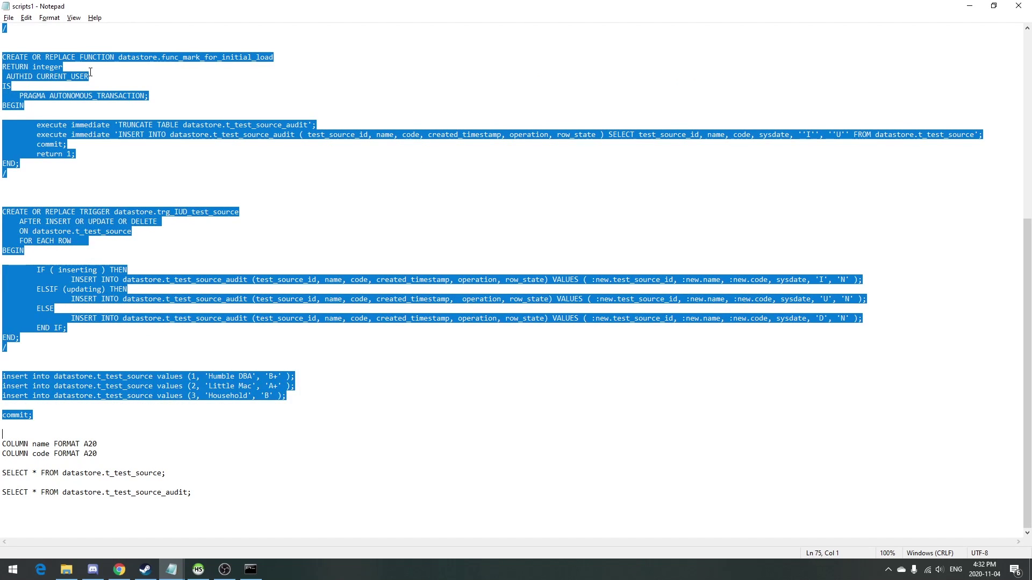
{"action": "key", "text": "alt+Tab"}
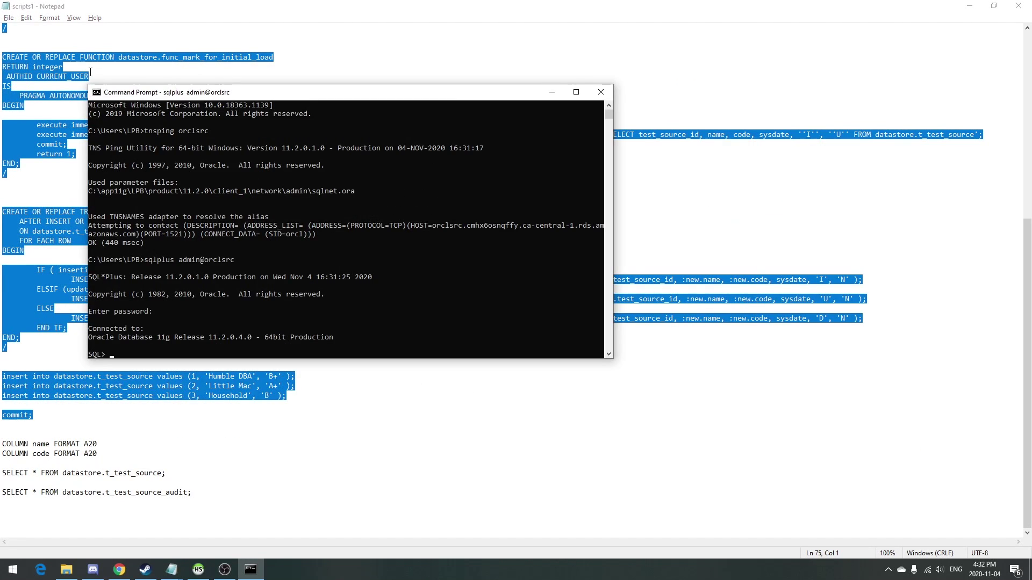
Run the function, trigger and inserts, then query t_test_source with COLUMN name FORMAT A20.
{"action": "key", "text": "ctrl+v"}
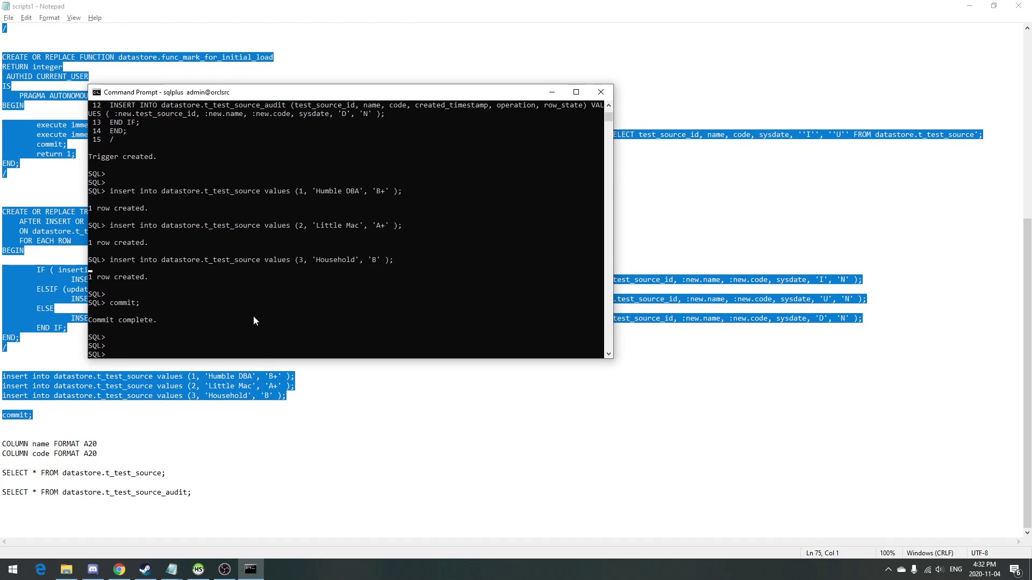
{"action": "left_click", "coordinate": [154, 437]}
{"action": "key", "text": "shift+Down"}
{"action": "key", "text": "shift+Down"}
{"action": "key", "text": "Up"}
{"action": "key", "text": "shift+Down"}
{"action": "key", "text": "Up"}
{"action": "key", "text": "shift+Down"}
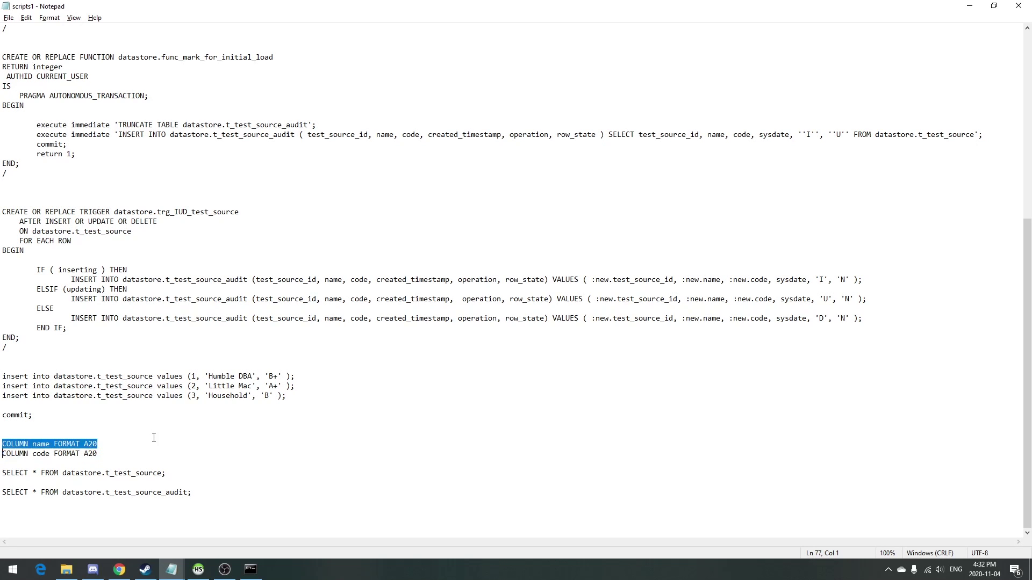
{"action": "key", "text": "shift+Down"}
{"action": "key", "text": "shift+Down"}
{"action": "key", "text": "shift+Down"}
{"action": "key", "text": "ctrl+c"}
{"action": "key", "text": "alt+Tab"}
{"action": "key", "text": "ctrl+v"}
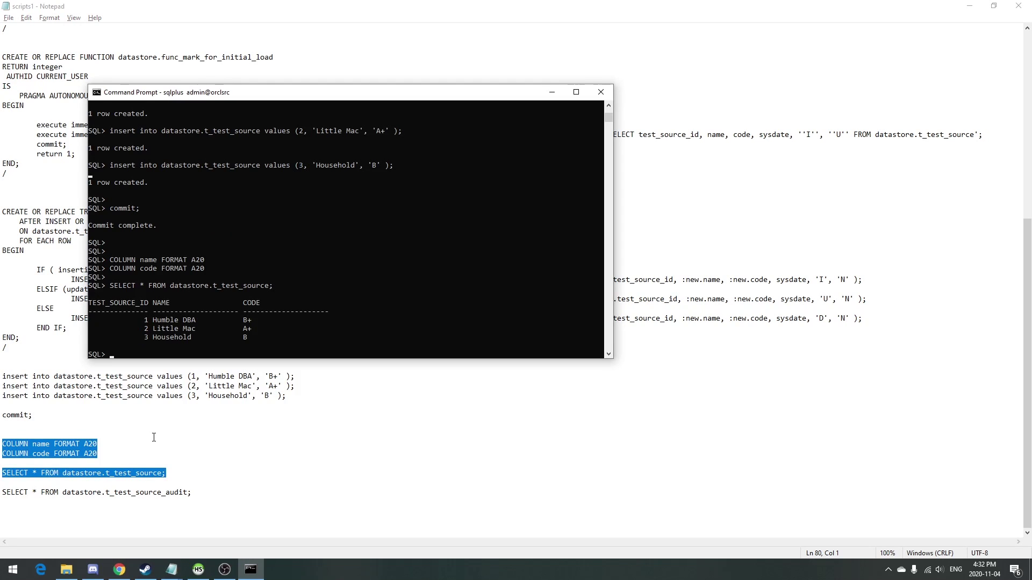
Query t_test_source_audit to confirm the audit rows were recorded.
{"action": "key", "text": "alt+Tab"}
{"action": "key", "text": "Down"}
{"action": "key", "text": "shift+End"}
{"action": "key", "text": "ctrl+c"}
{"action": "key", "text": "alt+Tab"}
{"action": "key", "text": "ctrl+v"}
{"action": "key", "text": "Return"}
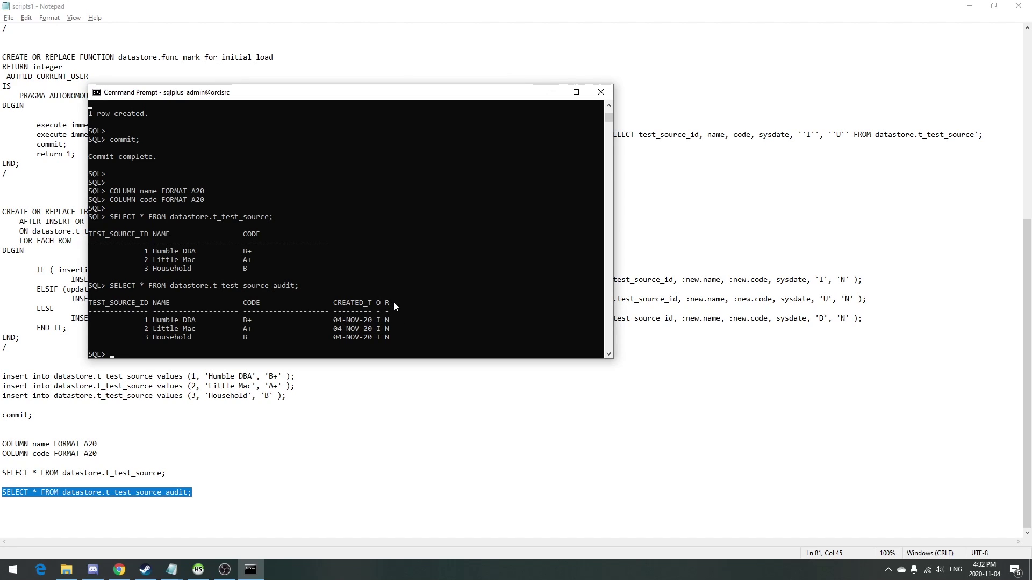
{"action": "left_click", "coordinate": [282, 452]}
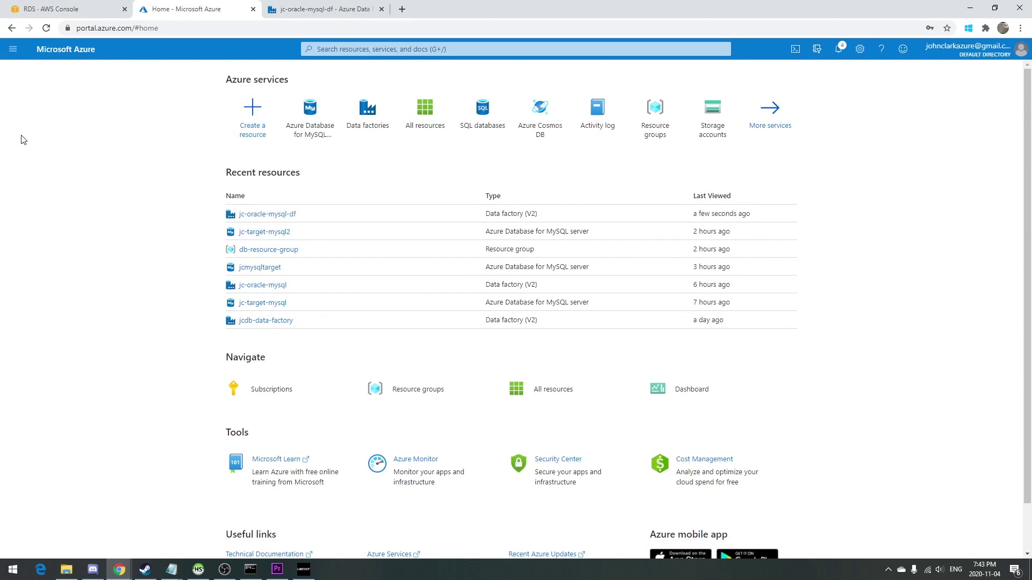
Start a single-server MySQL named hdmysqltarget in db-resource-group.
{"action": "left_click", "coordinate": [310, 139]}
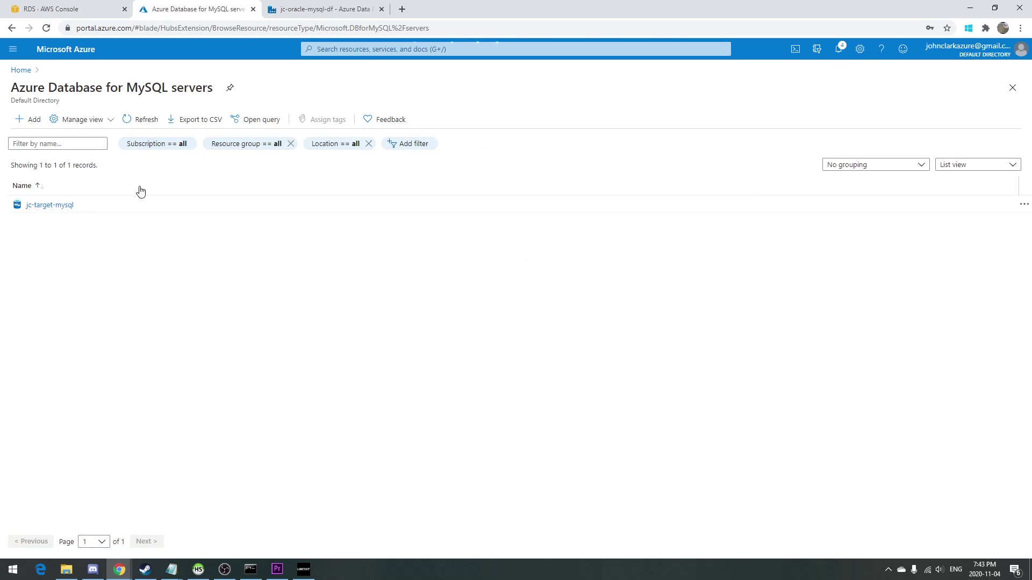
{"action": "left_click", "coordinate": [28, 120]}
{"action": "left_click", "coordinate": [64, 253]}
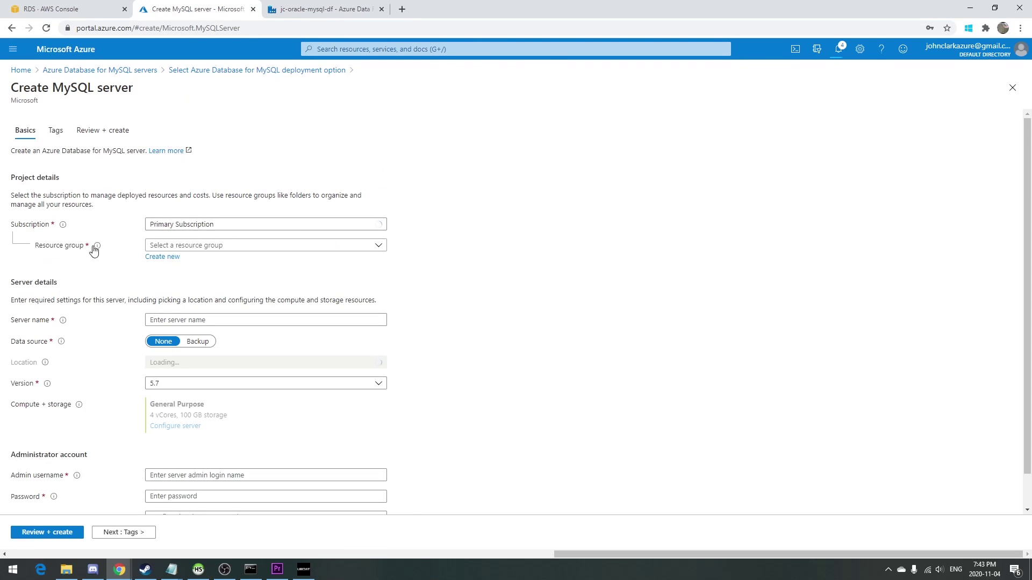
{"action": "left_click", "coordinate": [171, 245]}
{"action": "left_click", "coordinate": [180, 283]}
{"action": "left_click", "coordinate": [193, 324]}
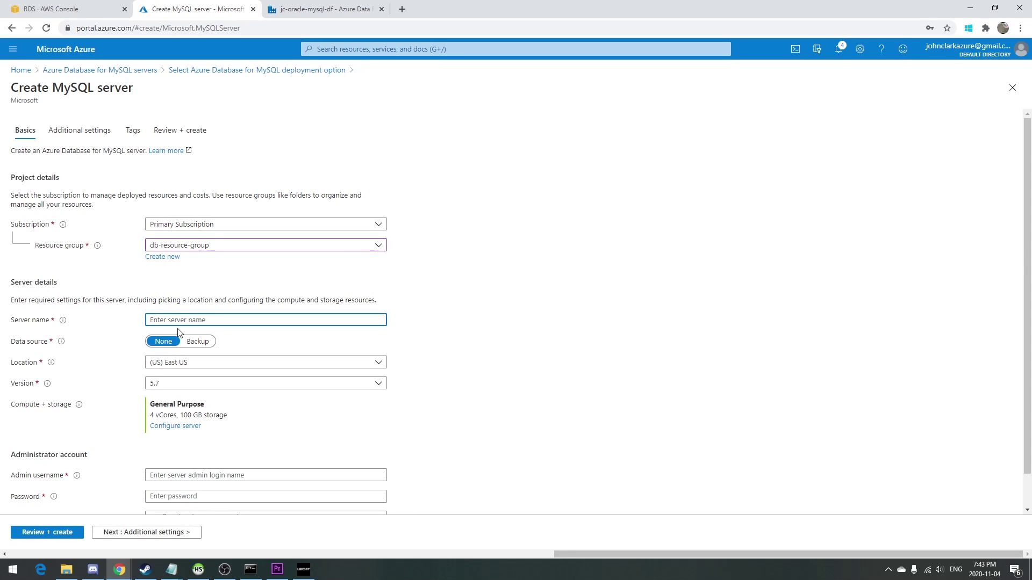
{"action": "type", "text": "mysqltarget"}
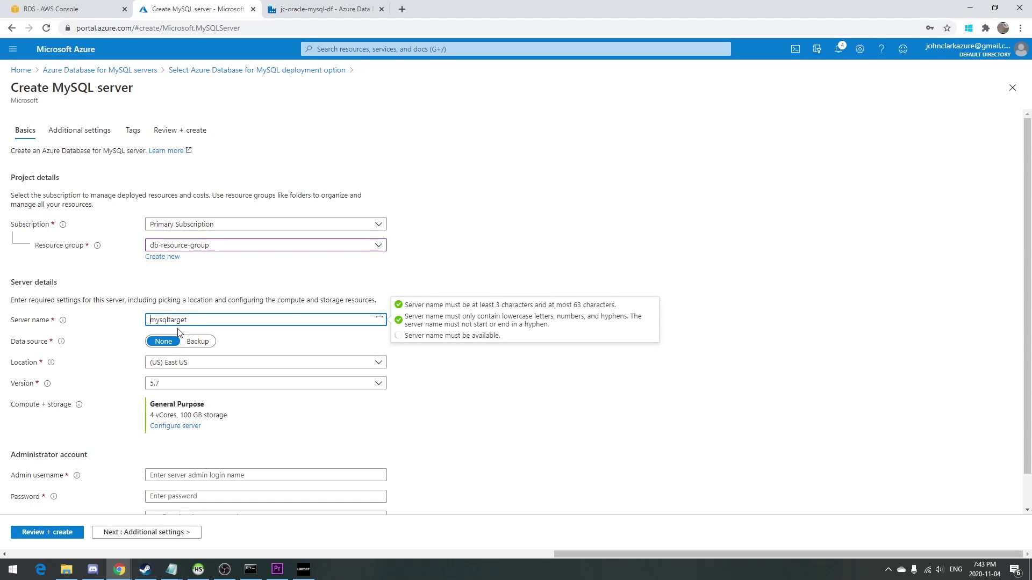
{"action": "key", "text": "Home"}
{"action": "type", "text": "hd"}
Set the server location to (Canada) Canada Central.
{"action": "scroll", "coordinate": [121, 293], "scroll_direction": "down", "scroll_amount": 1}
{"action": "left_click", "coordinate": [273, 331]}
{"action": "scroll", "coordinate": [235, 272], "scroll_direction": "down", "scroll_amount": 2}
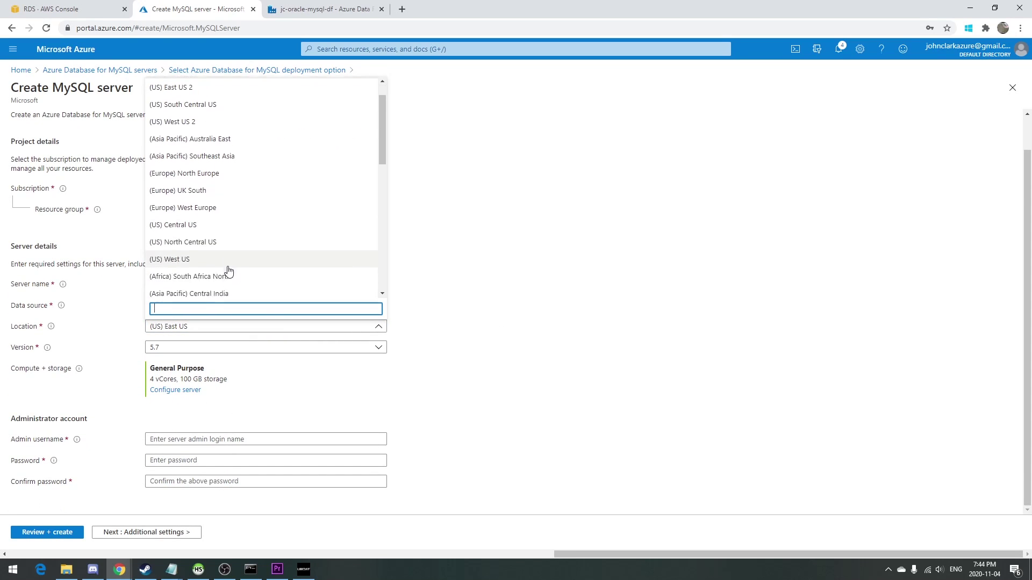
{"action": "scroll", "coordinate": [203, 172], "scroll_direction": "down", "scroll_amount": 1}
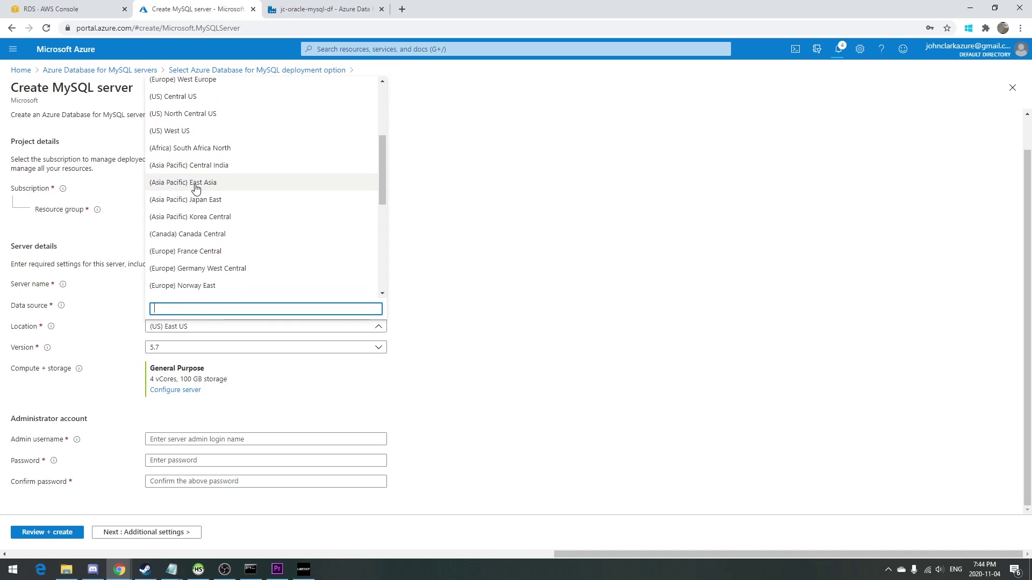
{"action": "left_click", "coordinate": [192, 234]}
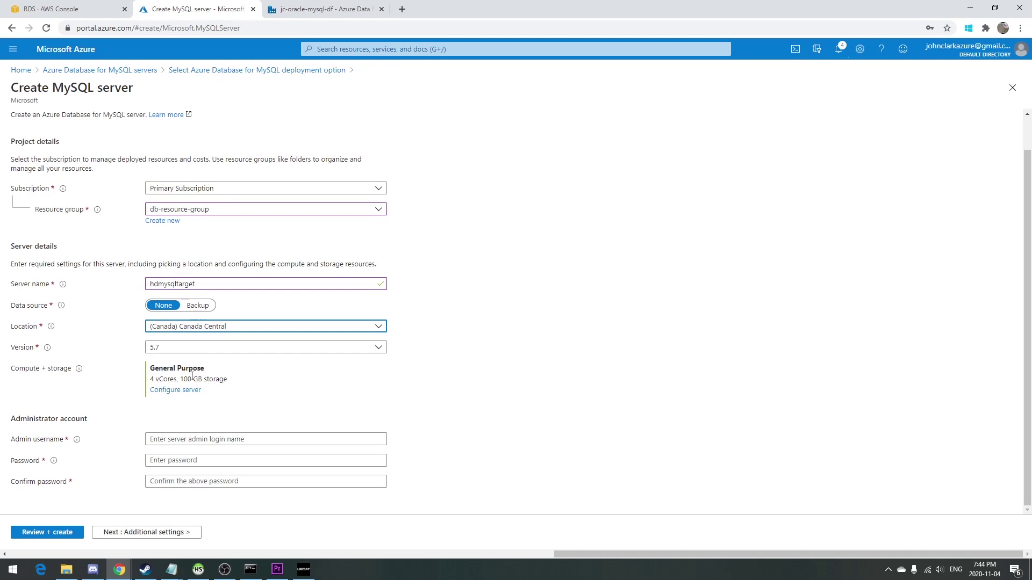
Configure Basic tier with 1 vCore, 5 GB storage and auto-growth off.
{"action": "left_click", "coordinate": [185, 395]}
{"action": "left_click", "coordinate": [120, 134]}
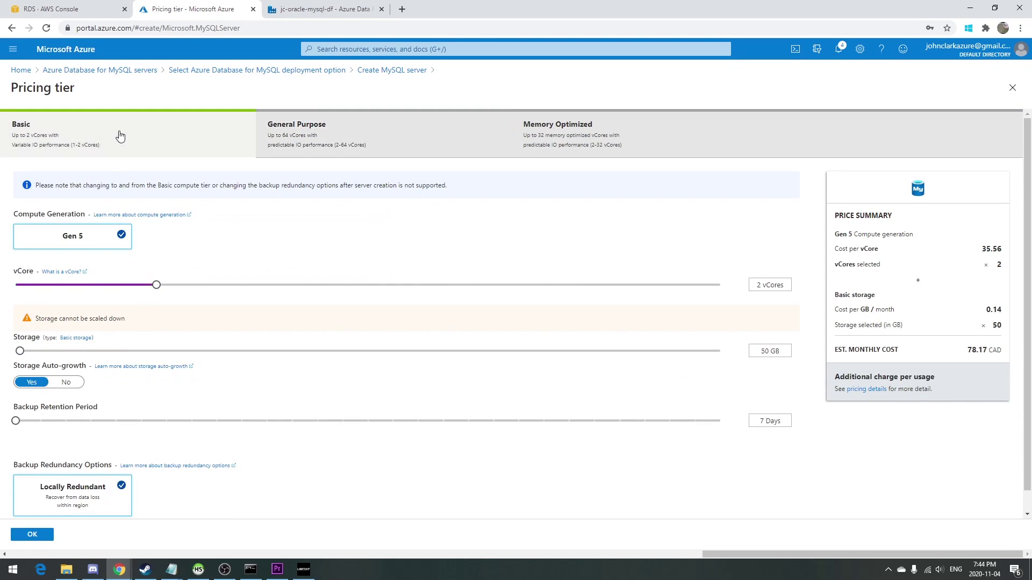
{"action": "left_click_drag", "start_coordinate": [709, 288], "coordinate": [103, 290]}
{"action": "left_click_drag", "start_coordinate": [47, 351], "coordinate": [16, 351]}
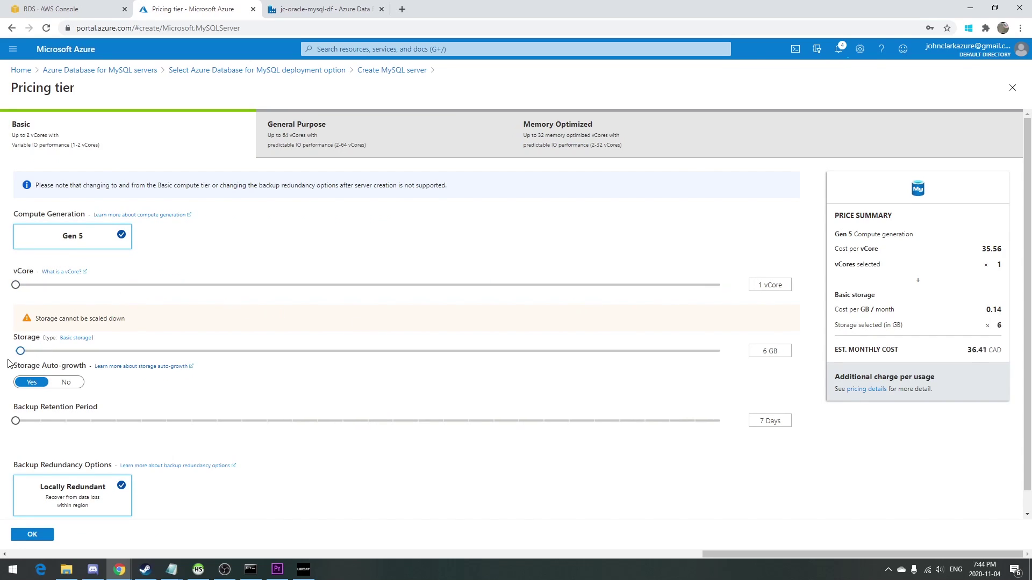
{"action": "left_click", "coordinate": [65, 382]}
{"action": "scroll", "coordinate": [161, 376], "scroll_direction": "down", "scroll_amount": 1}
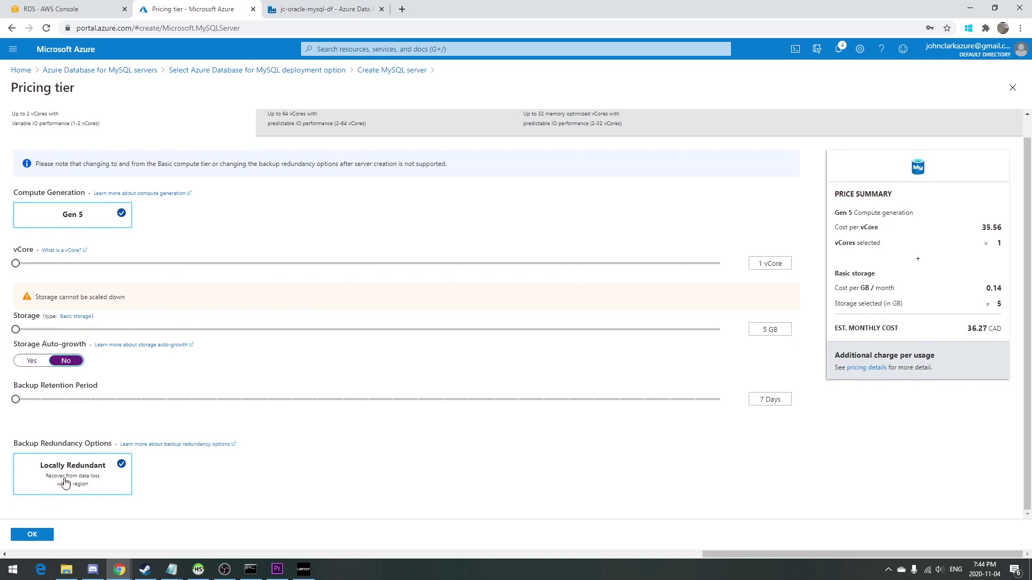
{"action": "left_click", "coordinate": [32, 534]}
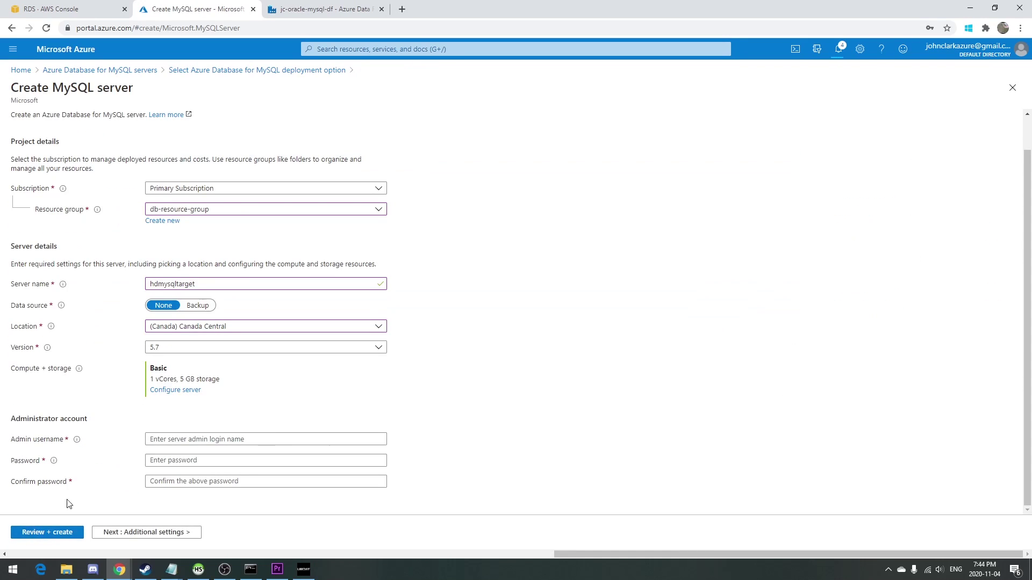
{"action": "left_click", "coordinate": [177, 439]}
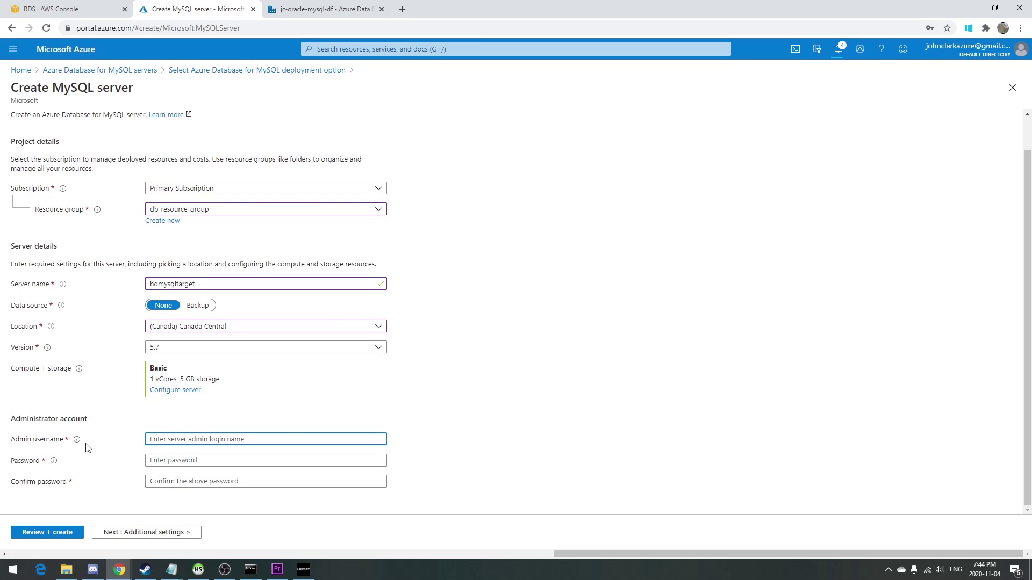
Set the admin login to humbledba and enter and confirm the admin password.
{"action": "mouse_move", "coordinate": [78, 444]}
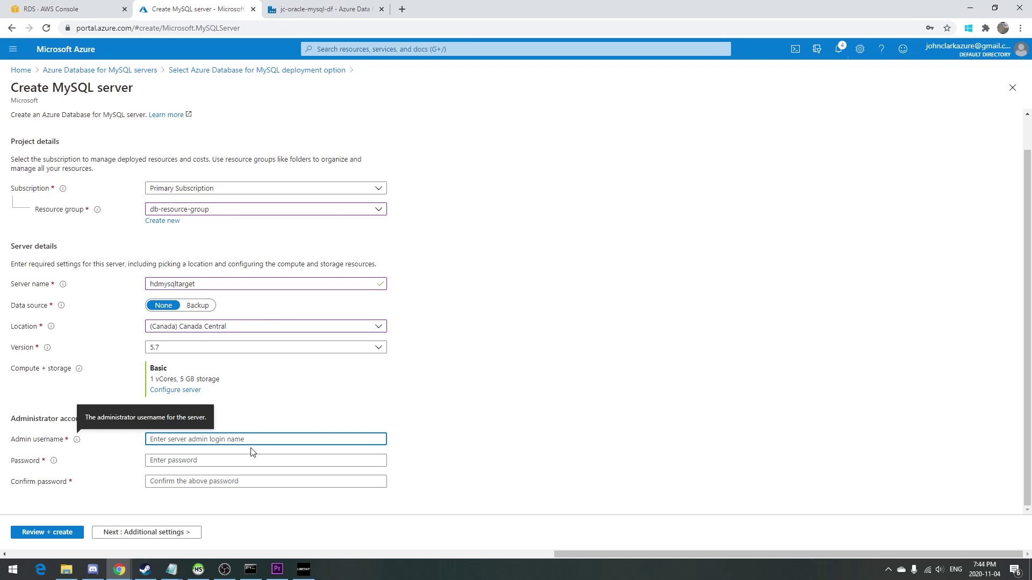
{"action": "type", "text": "admin"}
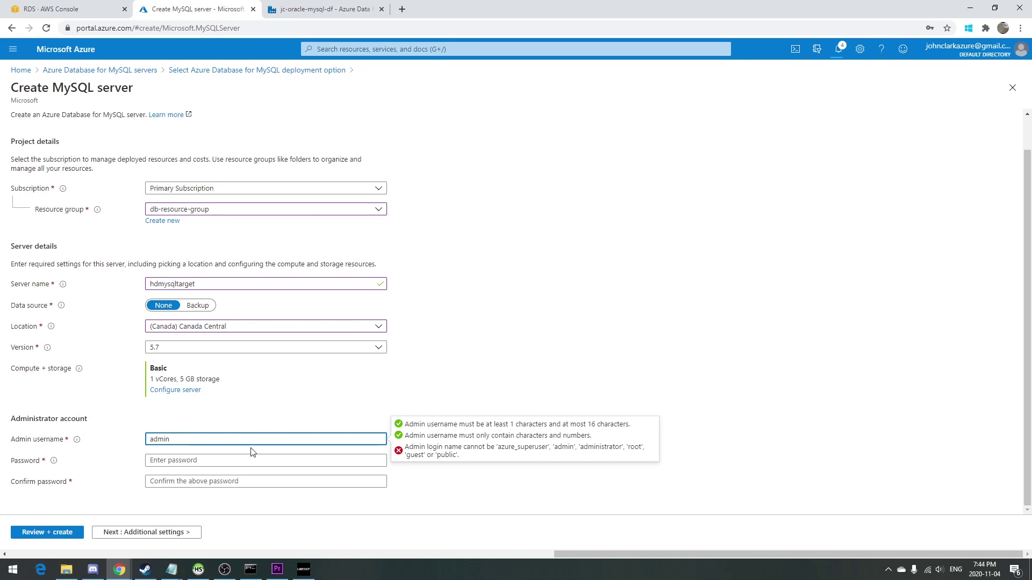
{"action": "key", "text": "BackSpace"}
{"action": "key", "text": "BackSpace"}
{"action": "key", "text": "BackSpace"}
{"action": "key", "text": "BackSpace"}
{"action": "key", "text": "BackSpace"}
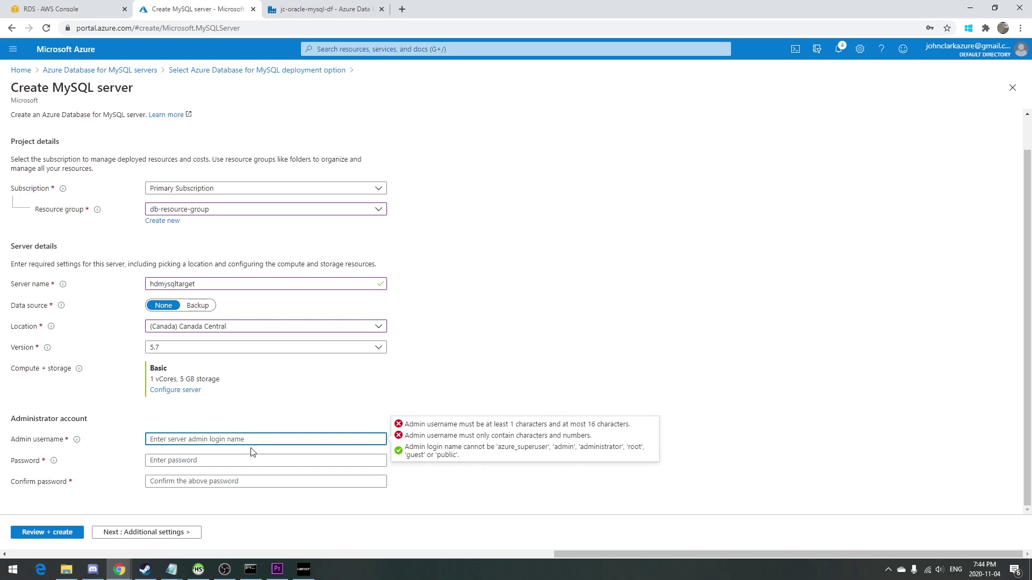
{"action": "type", "text": "humbledba"}
{"action": "key", "text": "Tab"}
{"action": "type", "text": "*******"}
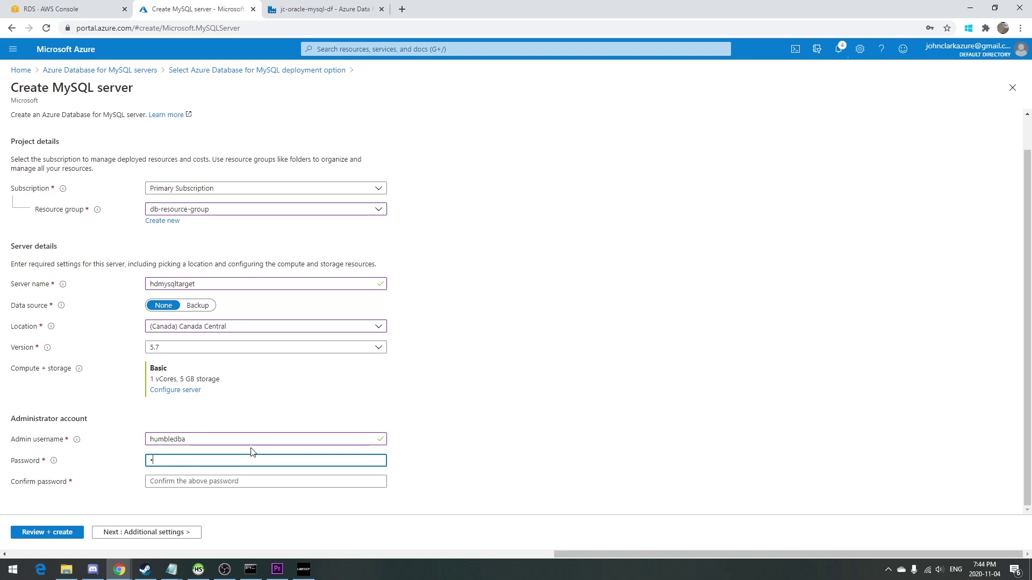
{"action": "type", "text": "***"}
{"action": "key", "text": "Tab"}
{"action": "type", "text": "*******"}
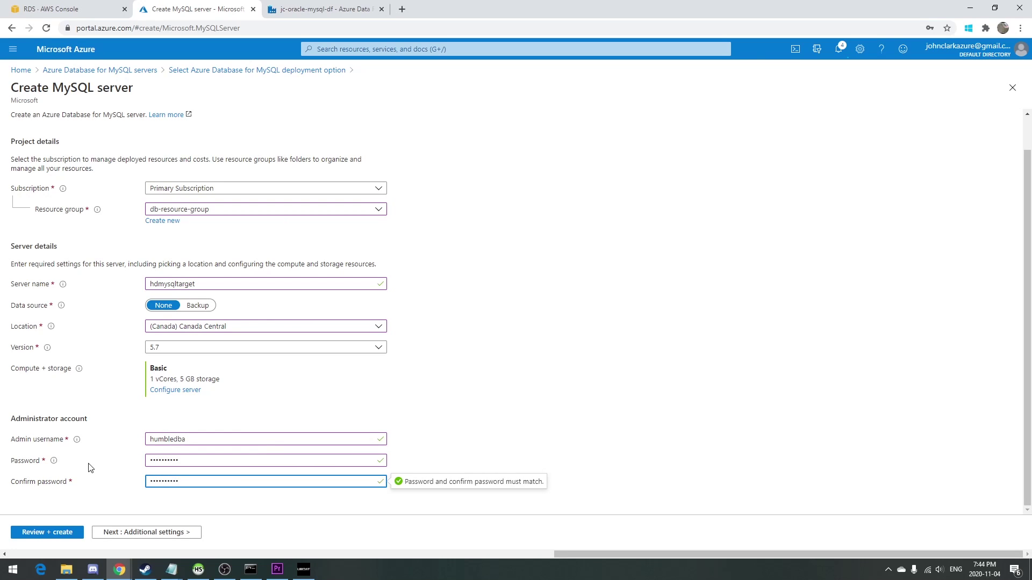
Review the server settings and create the MySQL server.
{"action": "left_click", "coordinate": [72, 531]}
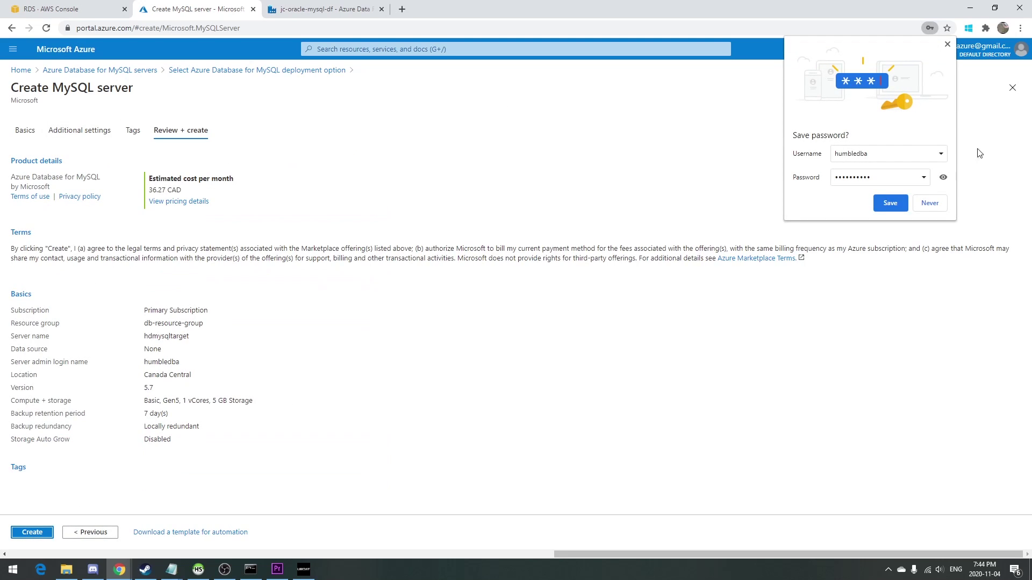
{"action": "left_click", "coordinate": [947, 44]}
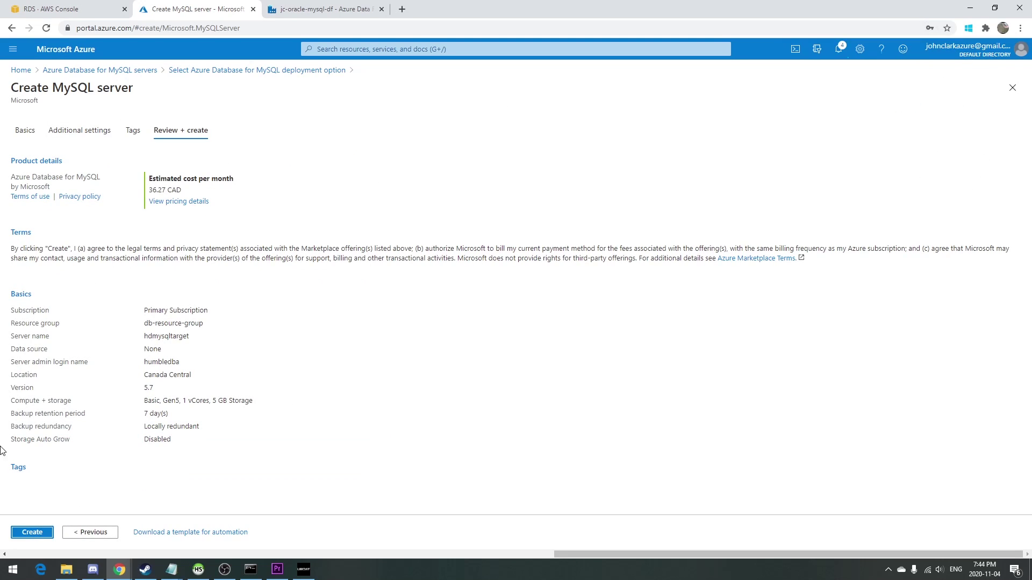
{"action": "left_click", "coordinate": [33, 528]}
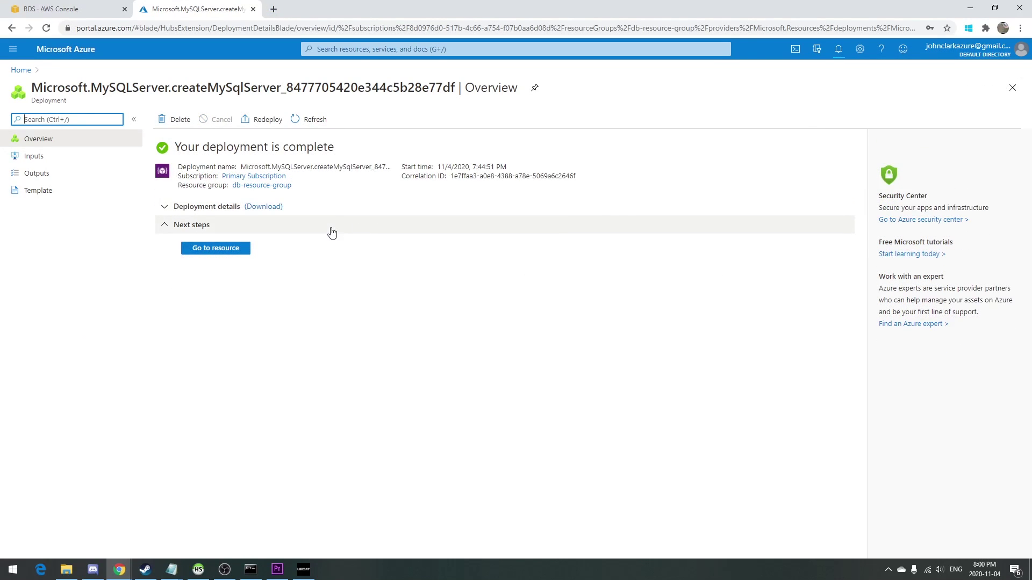
Allow Azure services and the client IP, disable SSL enforcement, and save connection security.
{"action": "left_click", "coordinate": [232, 246]}
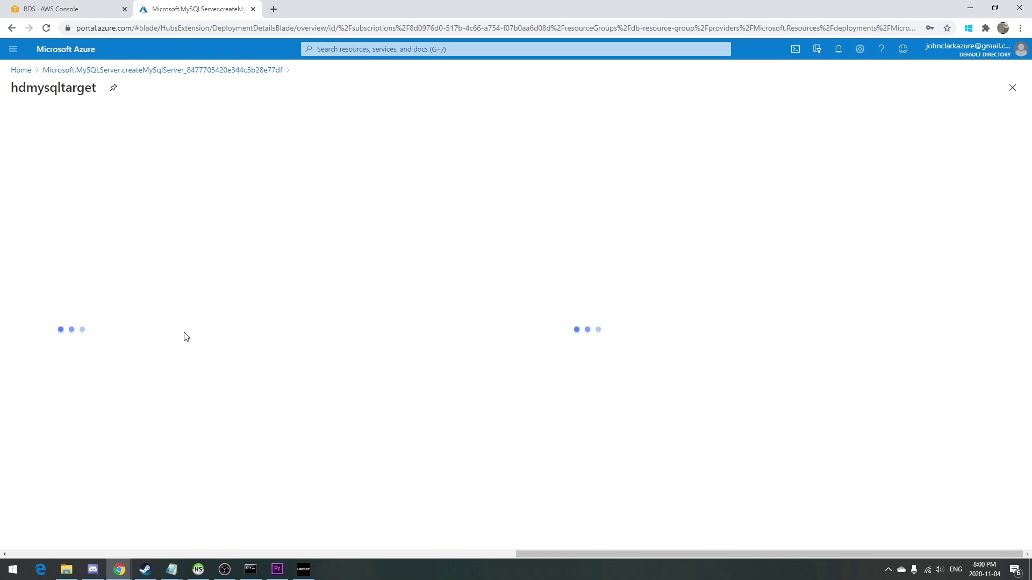
{"action": "left_click", "coordinate": [86, 250]}
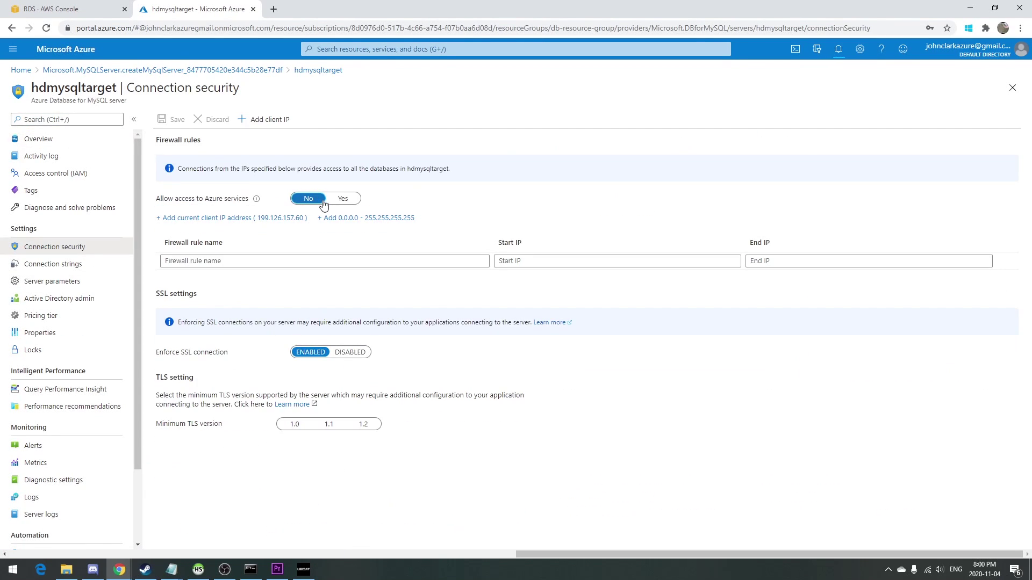
{"action": "left_click", "coordinate": [348, 200]}
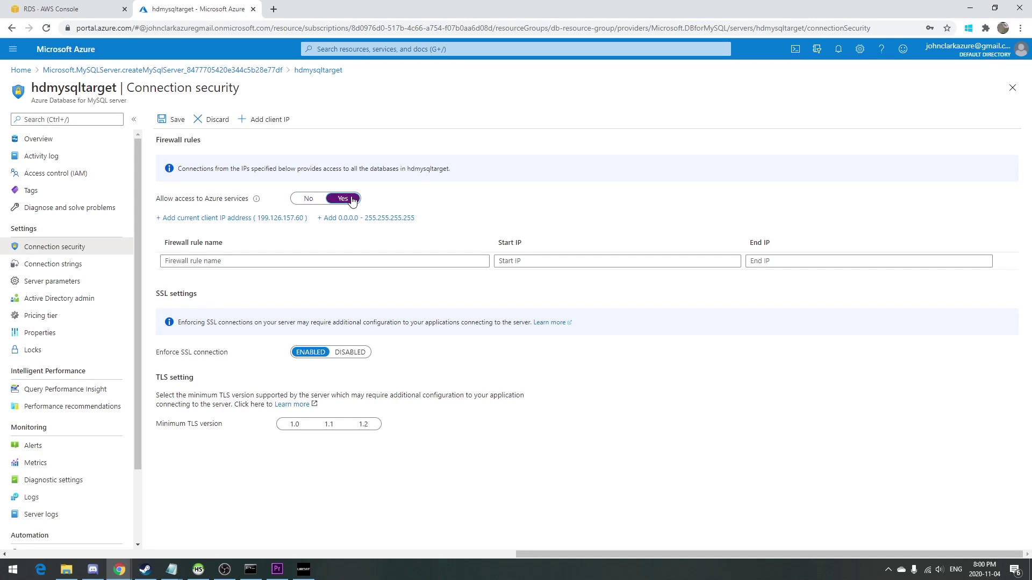
{"action": "left_click", "coordinate": [285, 219]}
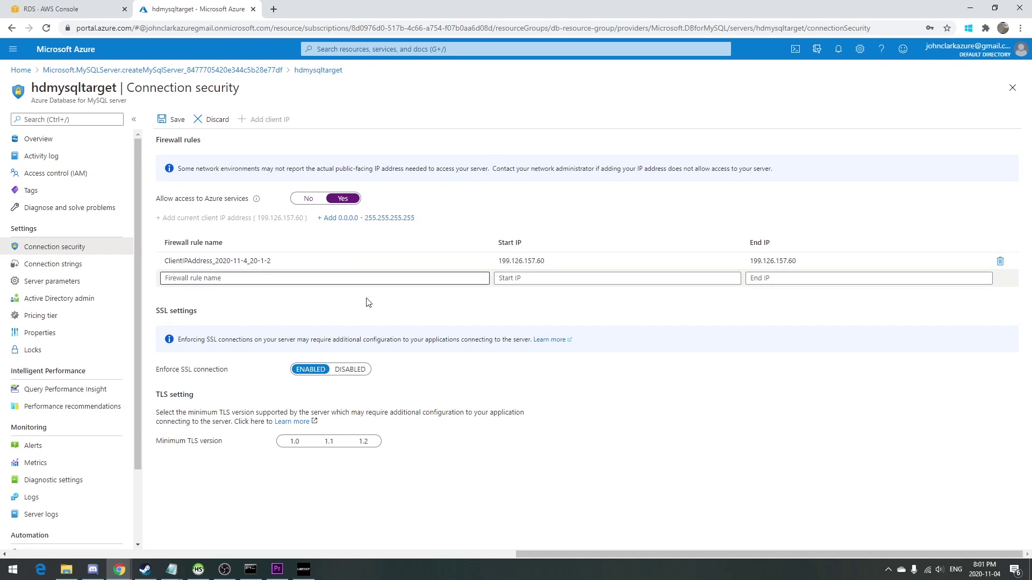
{"action": "left_click", "coordinate": [359, 369]}
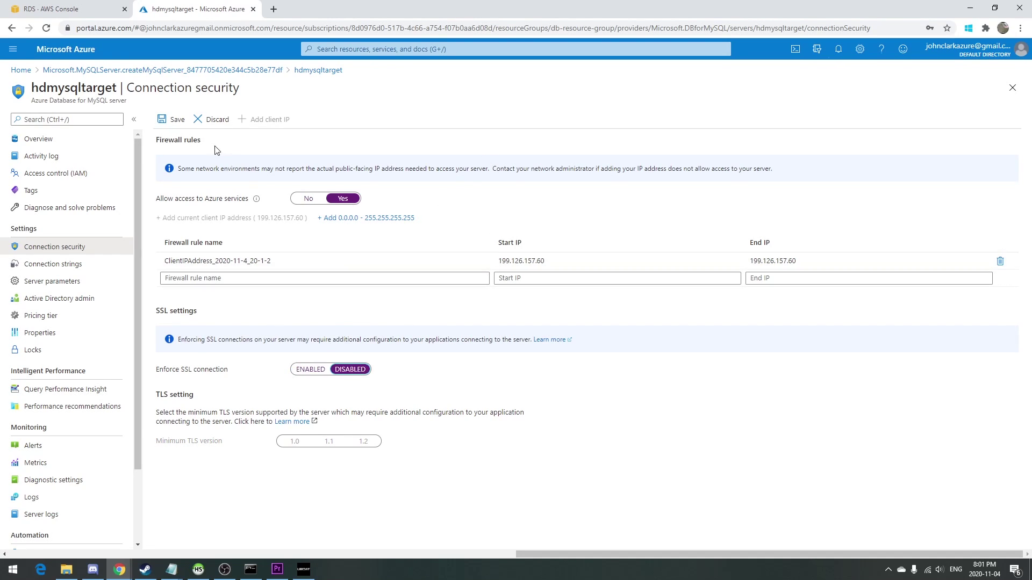
{"action": "left_click", "coordinate": [179, 123]}
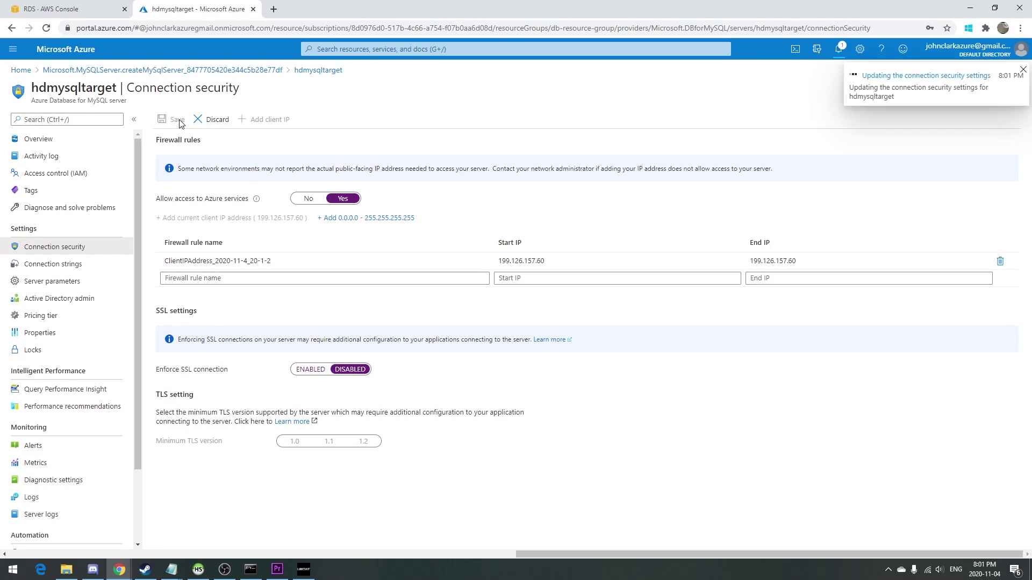
{"action": "left_click", "coordinate": [58, 286]}
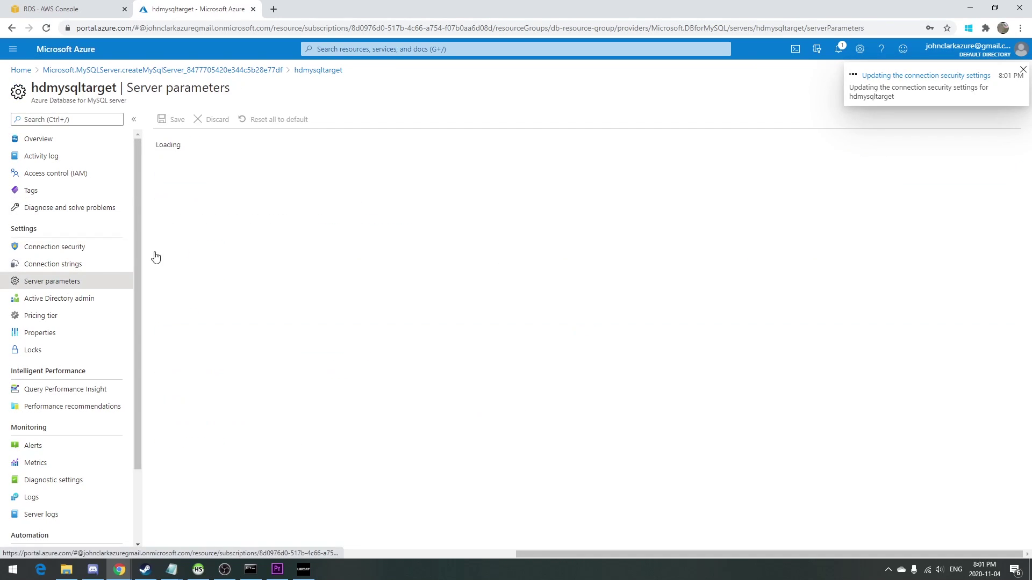
Set log_bin_trust_function_creators to ON and save the parameter.
{"action": "left_click", "coordinate": [386, 144]}
{"action": "type", "text": "creat"}
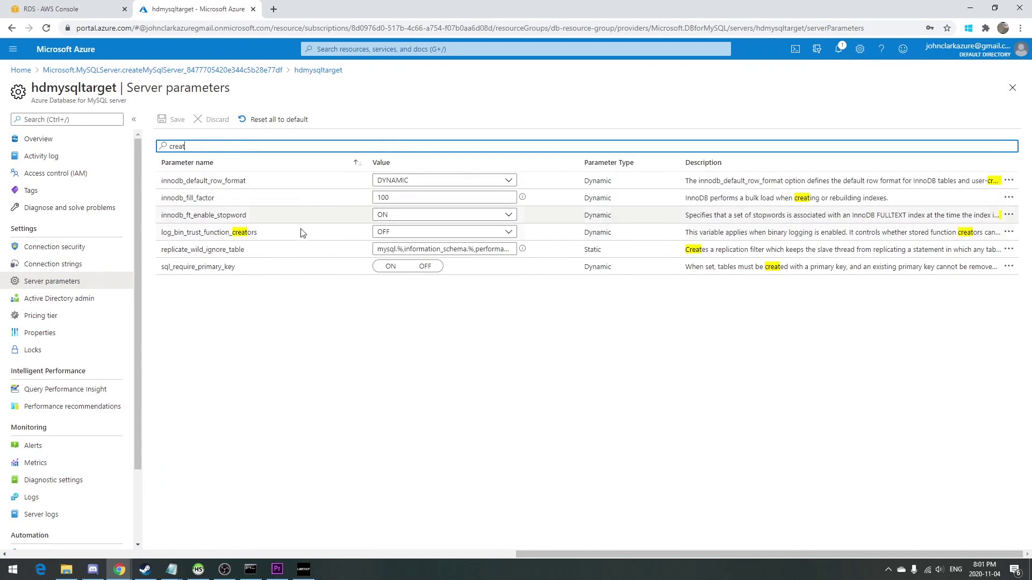
{"action": "left_click", "coordinate": [393, 233]}
{"action": "left_click", "coordinate": [383, 246]}
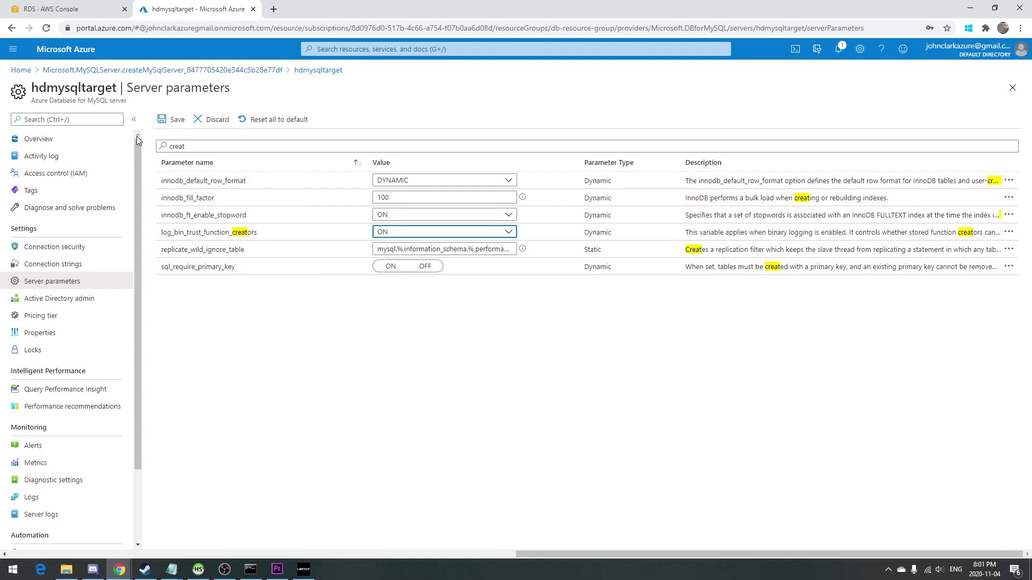
{"action": "left_click", "coordinate": [177, 123]}
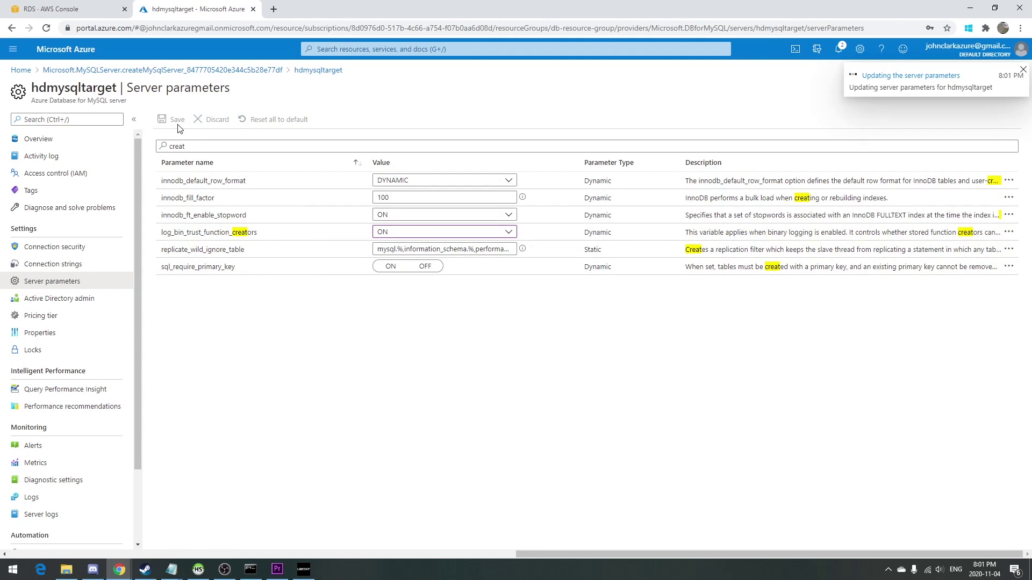
Copy the server name from hdmysqltarget's Overview page.
{"action": "left_click", "coordinate": [70, 148]}
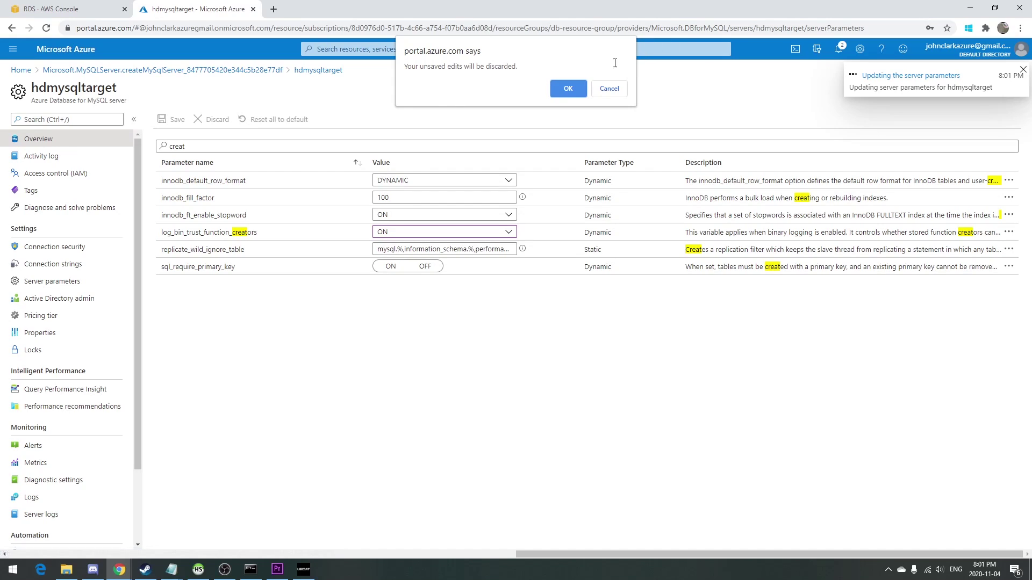
{"action": "left_click", "coordinate": [563, 89]}
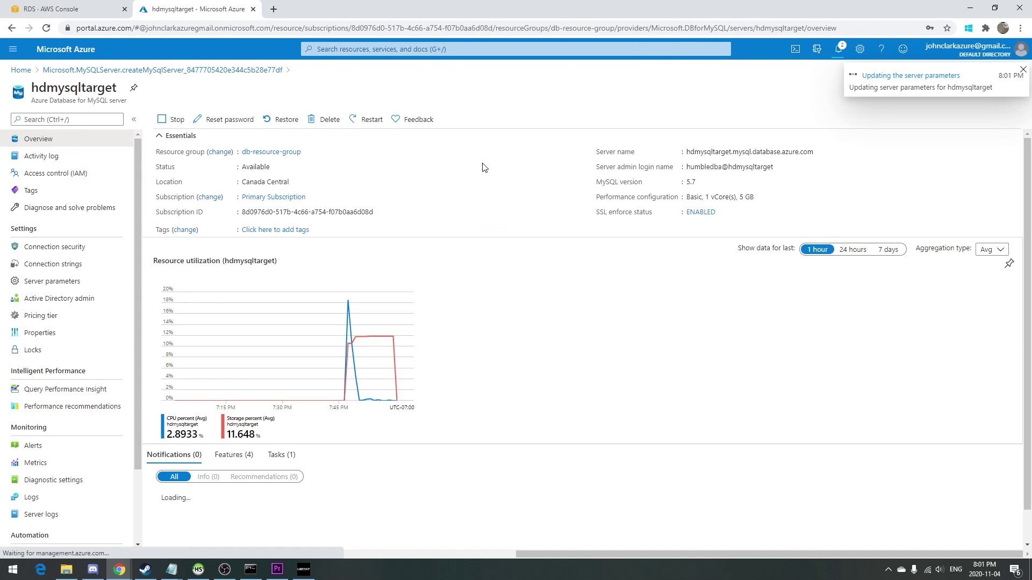
{"action": "triple_click", "coordinate": [751, 152]}
{"action": "key", "text": "ctrl+c"}
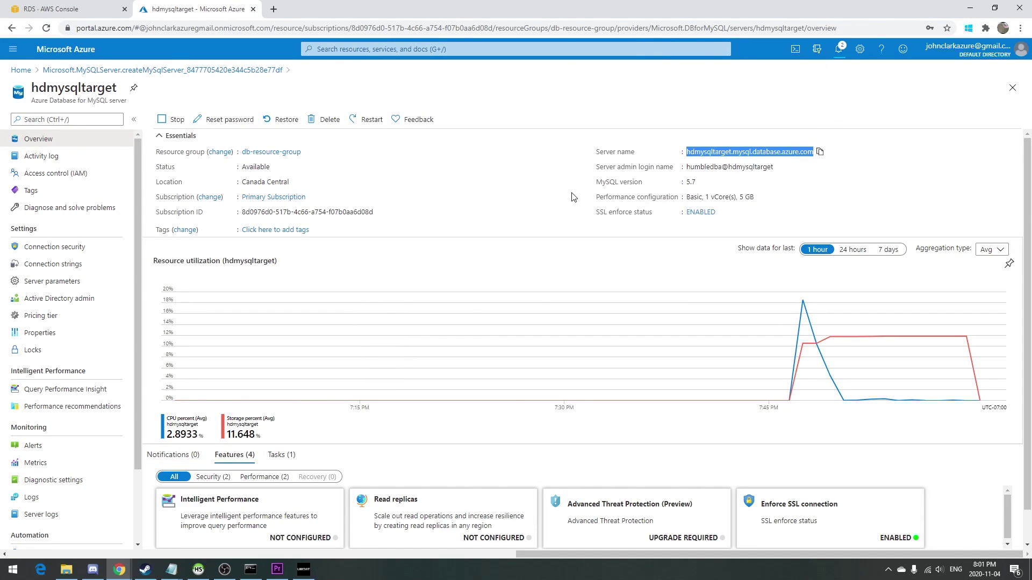
{"action": "key", "text": "alt+Tab"}
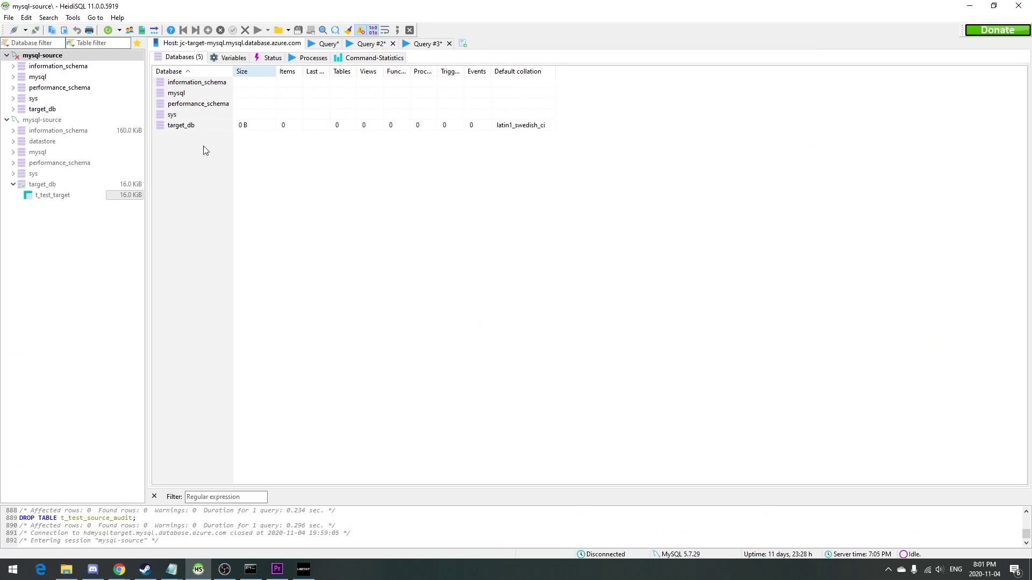
Create a new HeidiSQL session named mysqltarget in the Session manager.
{"action": "left_click", "coordinate": [14, 17]}
{"action": "left_click", "coordinate": [15, 17]}
{"action": "left_click", "coordinate": [13, 20]}
{"action": "left_click", "coordinate": [37, 30]}
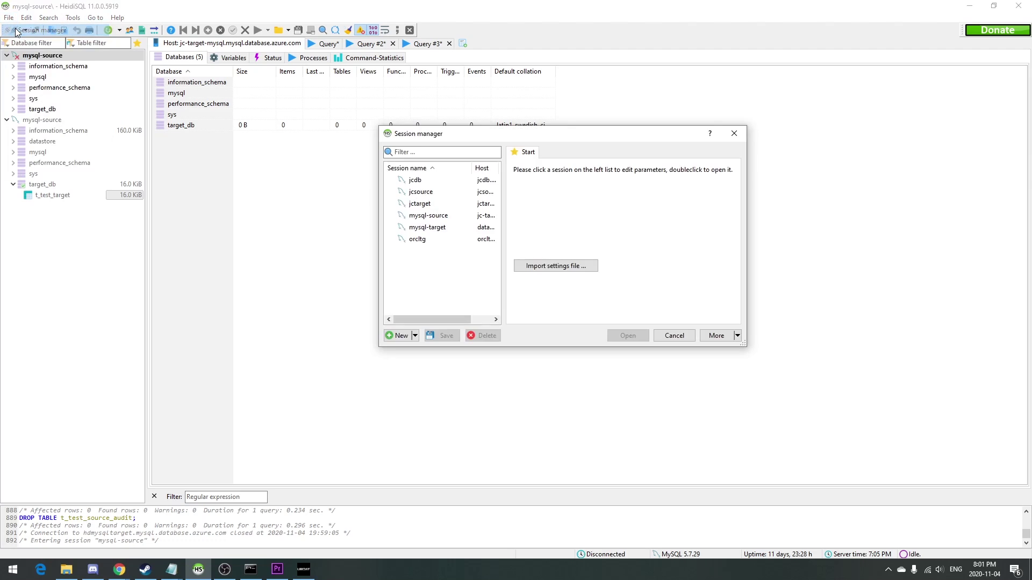
{"action": "left_click", "coordinate": [402, 336]}
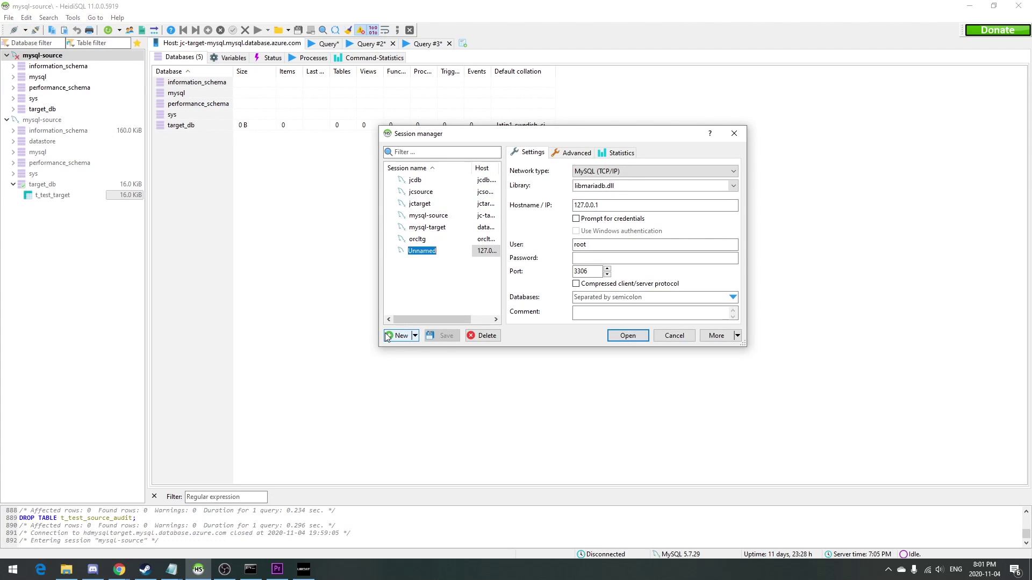
{"action": "type", "text": "mysqltarget"}
{"action": "left_click", "coordinate": [620, 205]}
Point mysqltarget at hdmysqltarget.mysql.database.azure.com with the admin login and password, connect, and save.
{"action": "key", "text": "ctrl+a"}
{"action": "key", "text": "ctrl+v"}
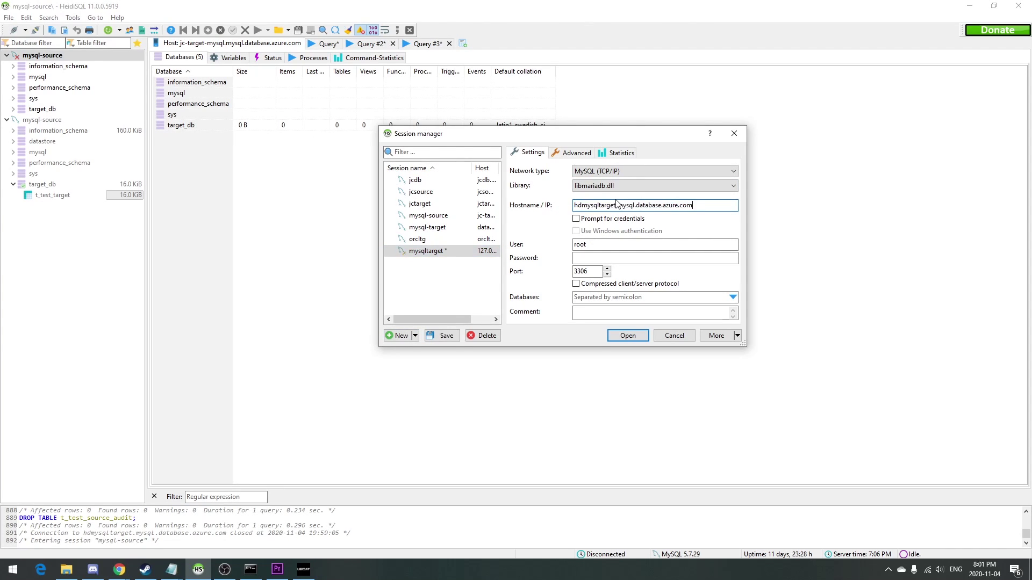
{"action": "double_click", "coordinate": [617, 241]}
{"action": "type", "text": "humbledba"}
{"action": "key", "text": "Tab"}
{"action": "type", "text": "••••"}
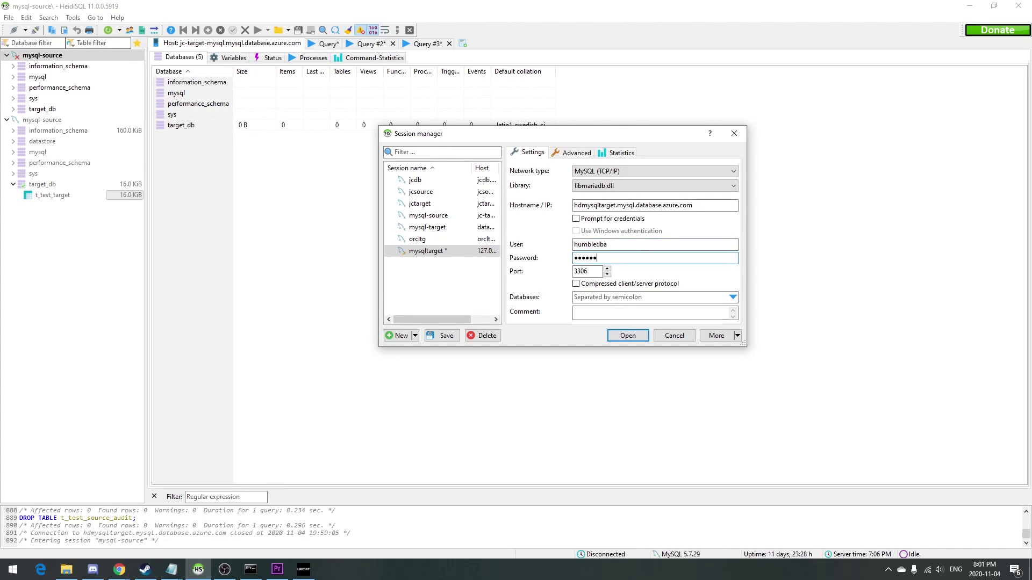
{"action": "type", "text": "••••••"}
{"action": "key", "text": "Return"}
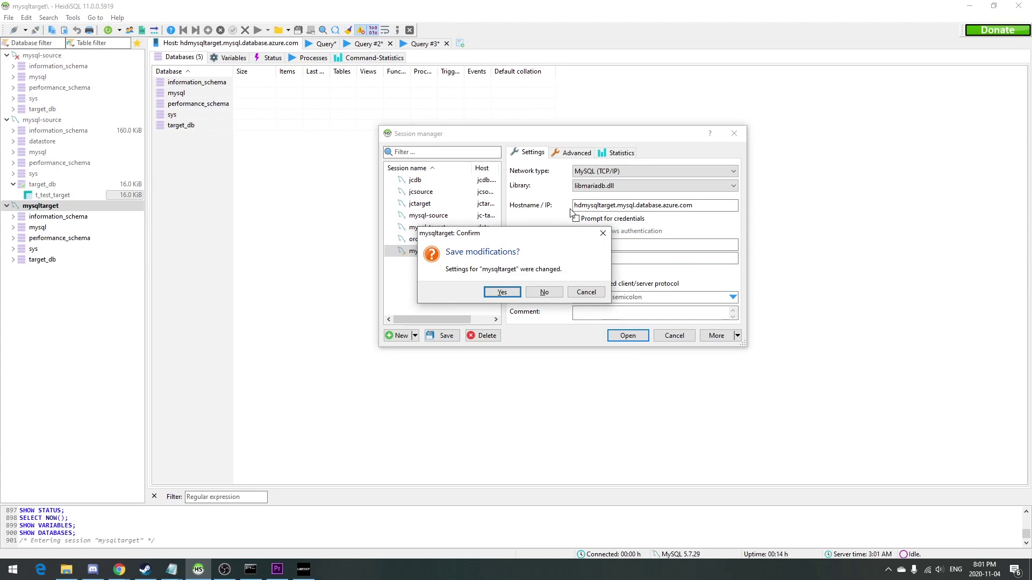
{"action": "left_click", "coordinate": [502, 292]}
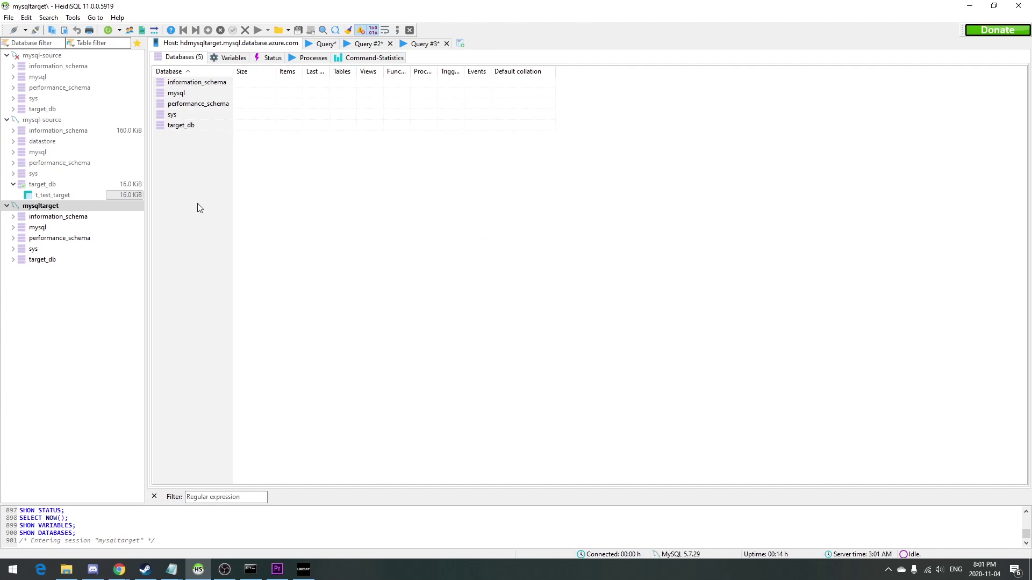
Paste the full SQL script from Notepad into a new query tab.
{"action": "left_click", "coordinate": [460, 43]}
{"action": "key", "text": "alt+Tab"}
{"action": "key", "text": "alt+Tab"}
{"action": "key", "text": "ctrl+a"}
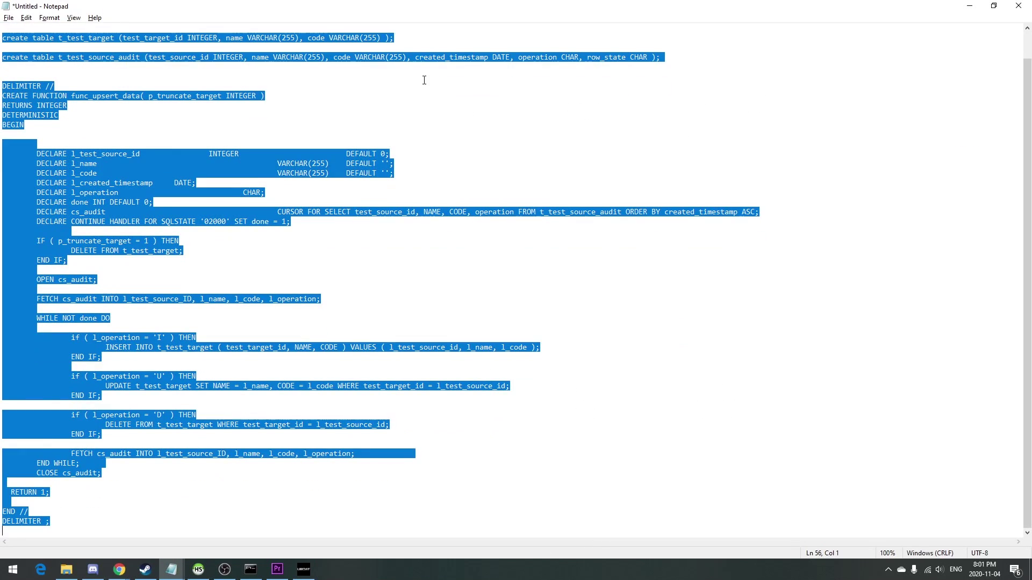
{"action": "key", "text": "alt+Tab"}
{"action": "key", "text": "ctrl+v"}
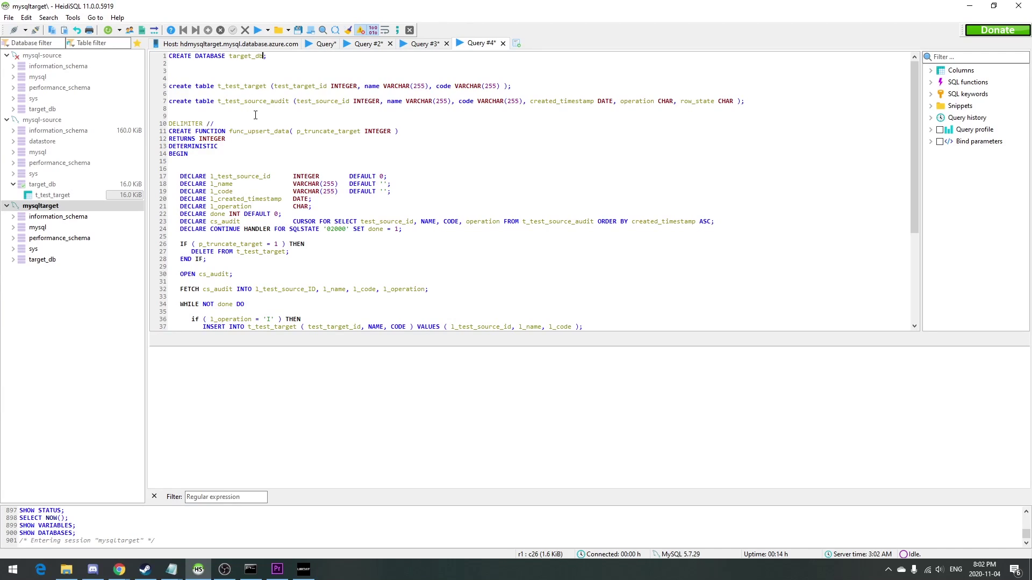
Review the pasted script and select the CREATE DATABASE target_db statement.
{"action": "double_click", "coordinate": [258, 102]}
{"action": "left_click", "coordinate": [245, 132]}
{"action": "scroll", "coordinate": [279, 178], "scroll_direction": "down", "scroll_amount": 2}
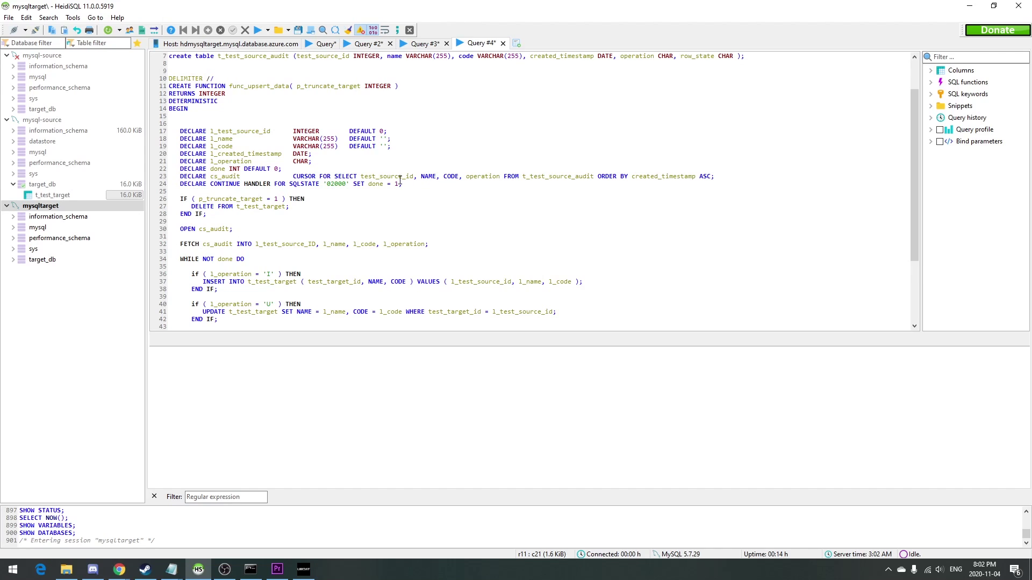
{"action": "scroll", "coordinate": [222, 229], "scroll_direction": "down", "scroll_amount": 2}
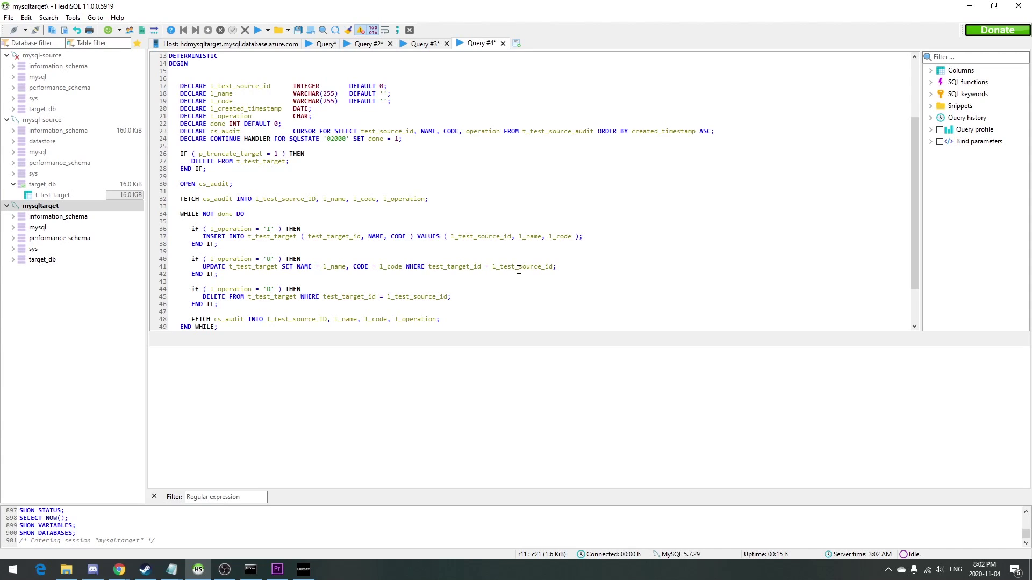
{"action": "scroll", "coordinate": [522, 271], "scroll_direction": "down", "scroll_amount": 3}
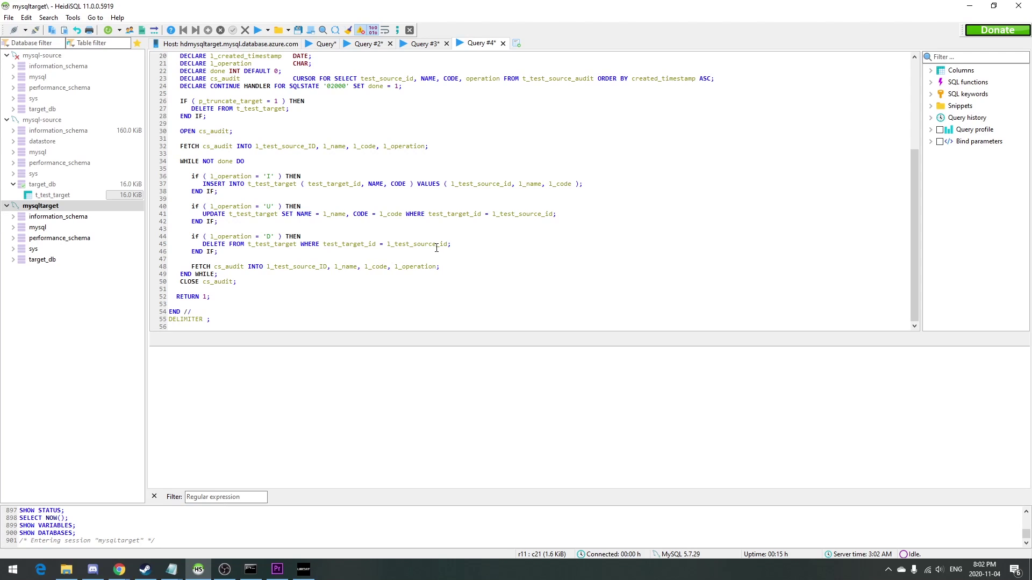
{"action": "scroll", "coordinate": [310, 159], "scroll_direction": "up", "scroll_amount": 6}
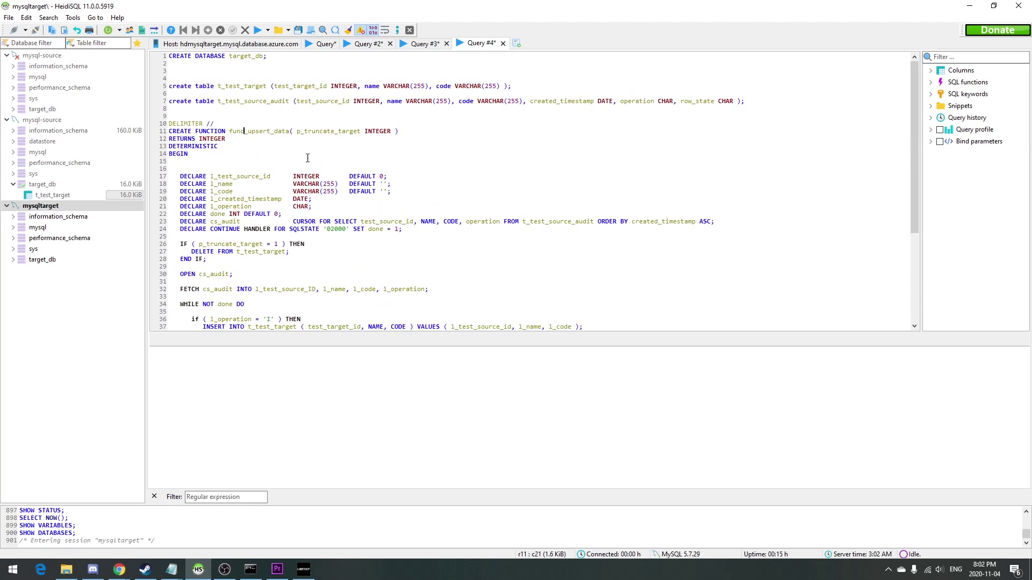
{"action": "left_click_drag", "start_coordinate": [225, 71], "coordinate": [62, 12]}
Run CREATE DATABASE target_db, dismiss the already-exists error, and make target_db the active database.
{"action": "key", "text": "F9"}
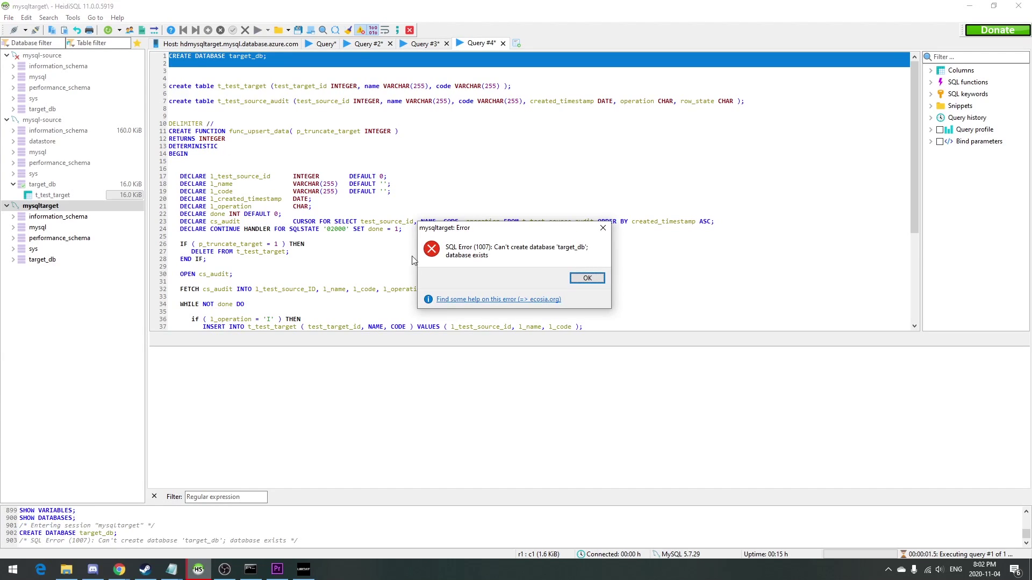
{"action": "left_click", "coordinate": [587, 278]}
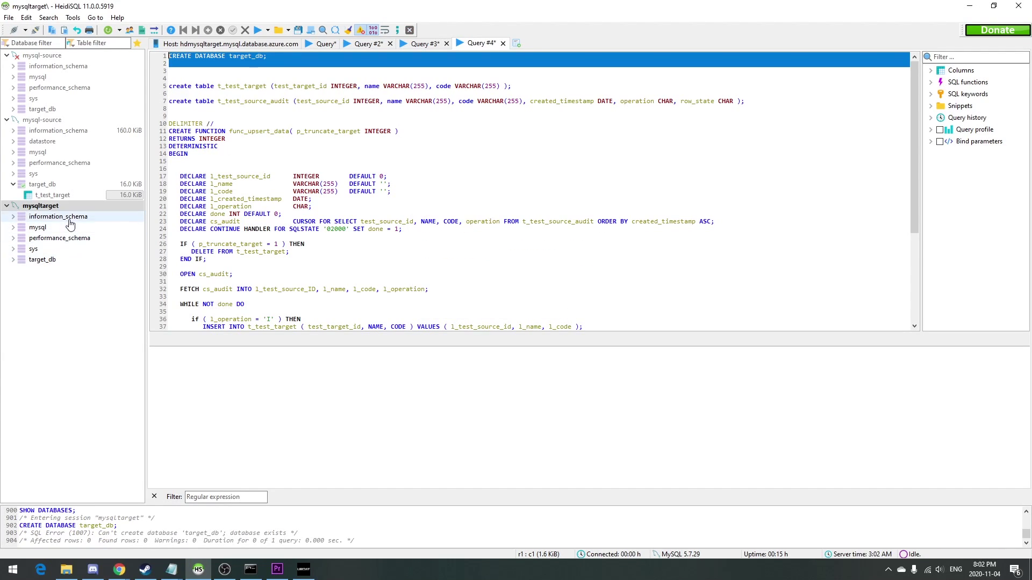
{"action": "left_click", "coordinate": [43, 259]}
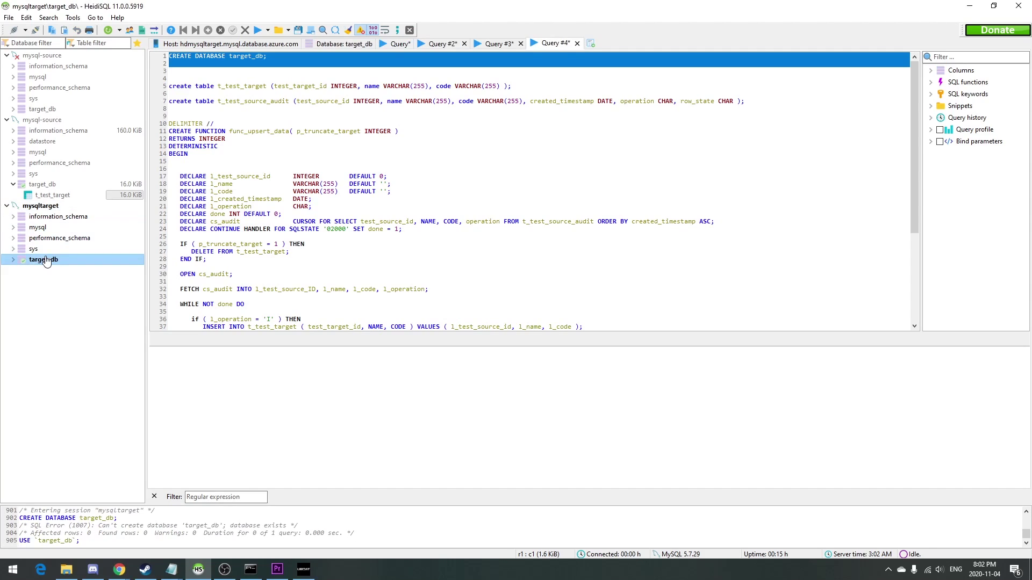
{"action": "left_click_drag", "start_coordinate": [254, 86], "coordinate": [322, 78]}
Run the t_test_target and t_test_source_audit CREATE TABLE statements and the func_upsert_data definition.
{"action": "left_click_drag", "start_coordinate": [540, 78], "coordinate": [783, 105]}
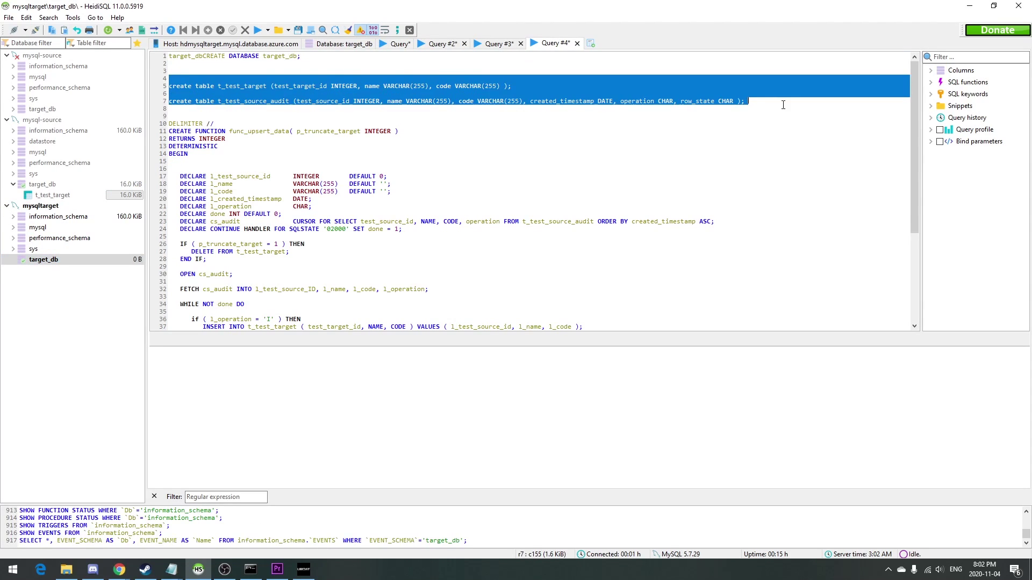
{"action": "key", "text": "F9"}
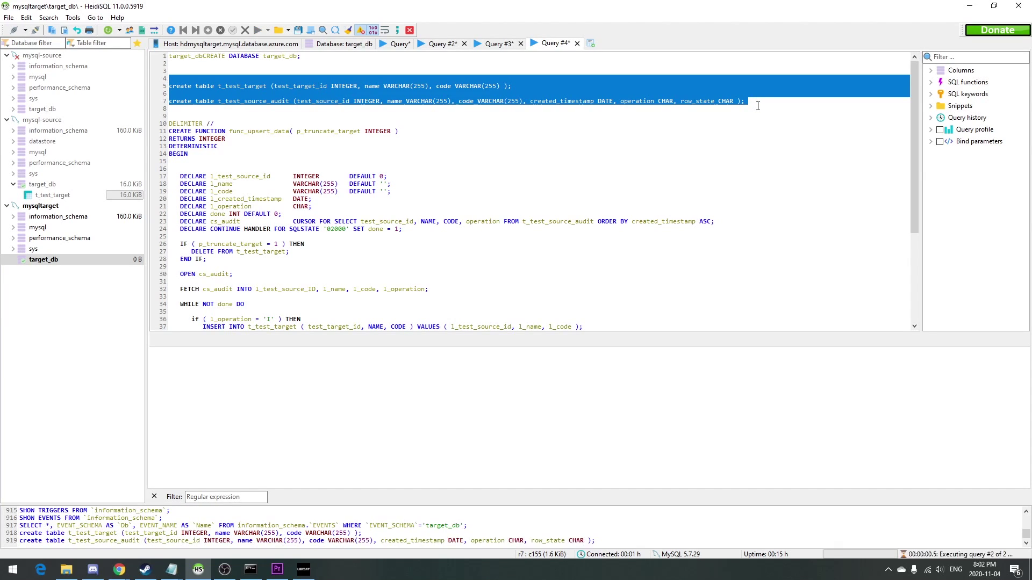
{"action": "left_click", "coordinate": [604, 124]}
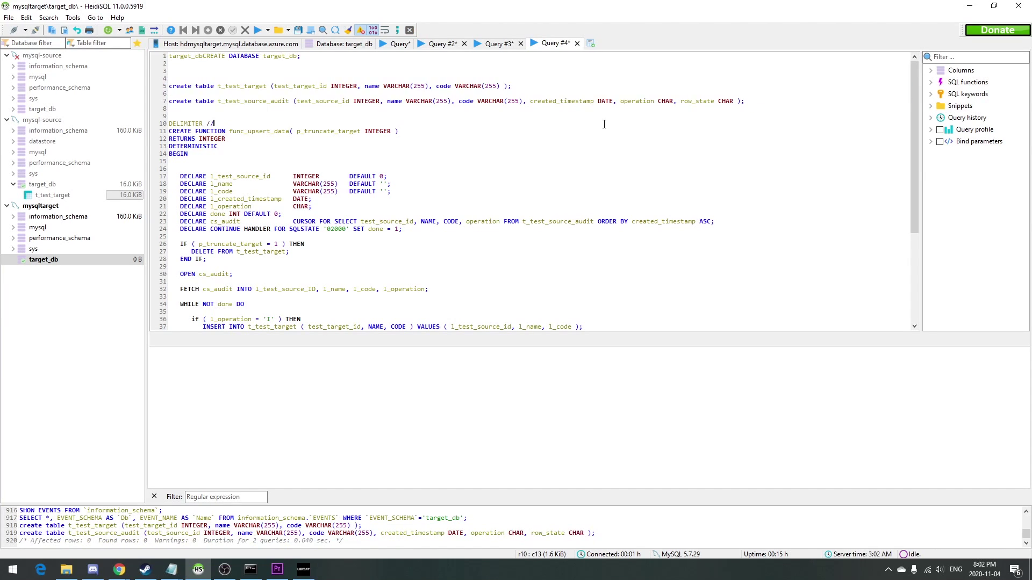
{"action": "left_click", "coordinate": [635, 113]}
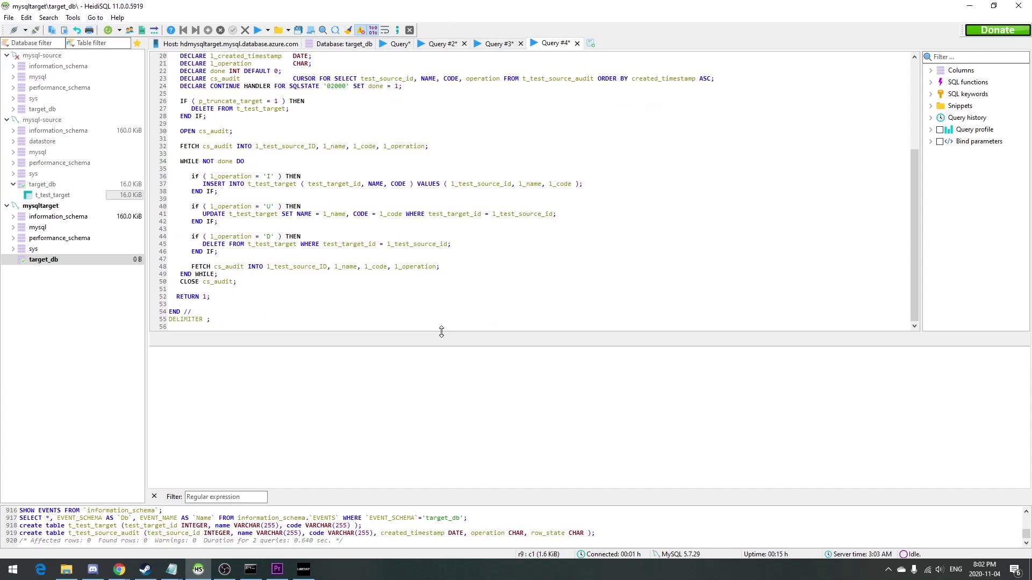
{"action": "left_click", "coordinate": [459, 320], "text": "shift"}
{"action": "key", "text": "F9"}
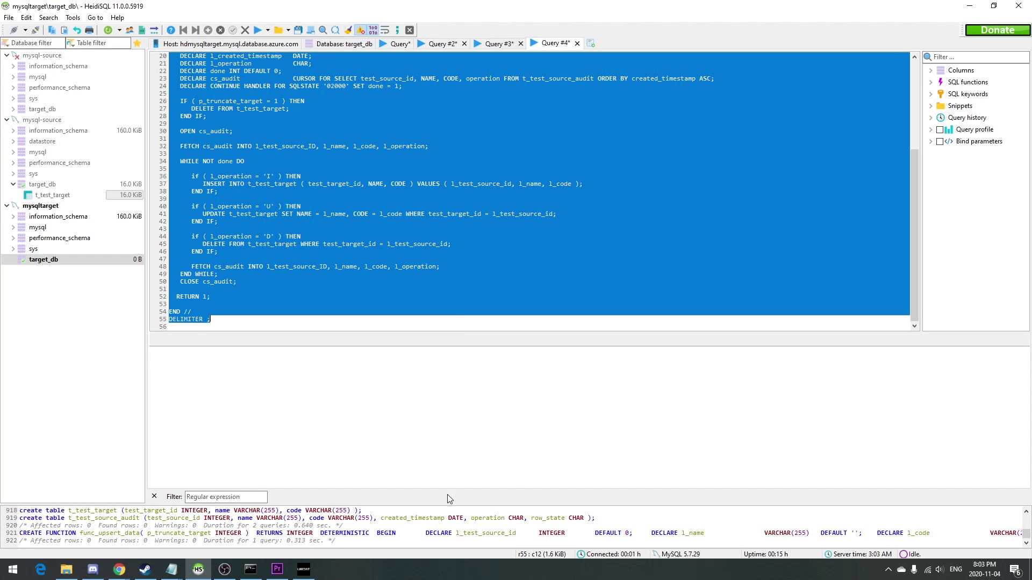
{"action": "key", "text": "alt+Tab"}
{"action": "key", "text": "alt+Tab"}
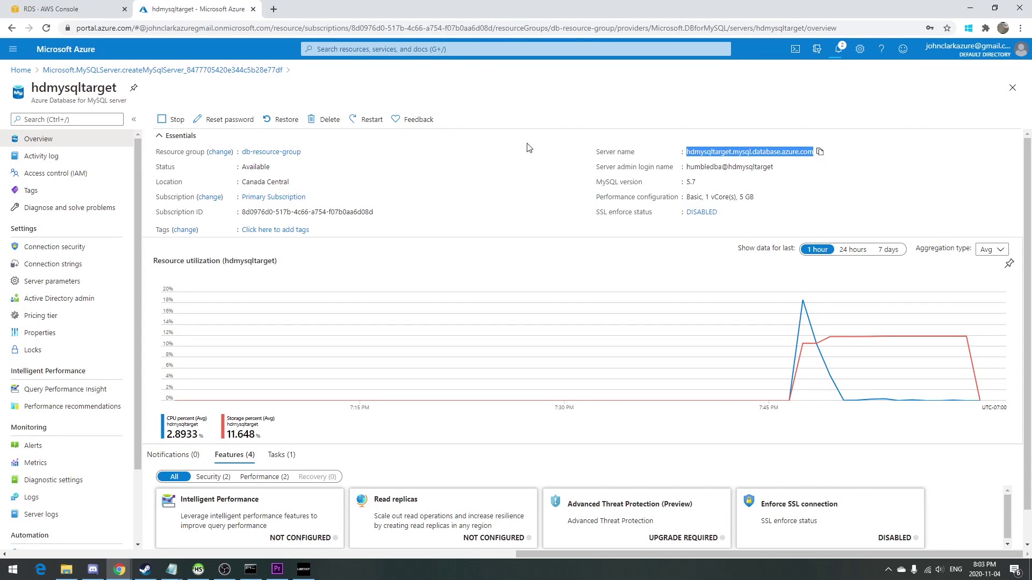
Start a new data factory named hd-oracle-mysql in db-resource-group.
{"action": "left_click", "coordinate": [21, 69]}
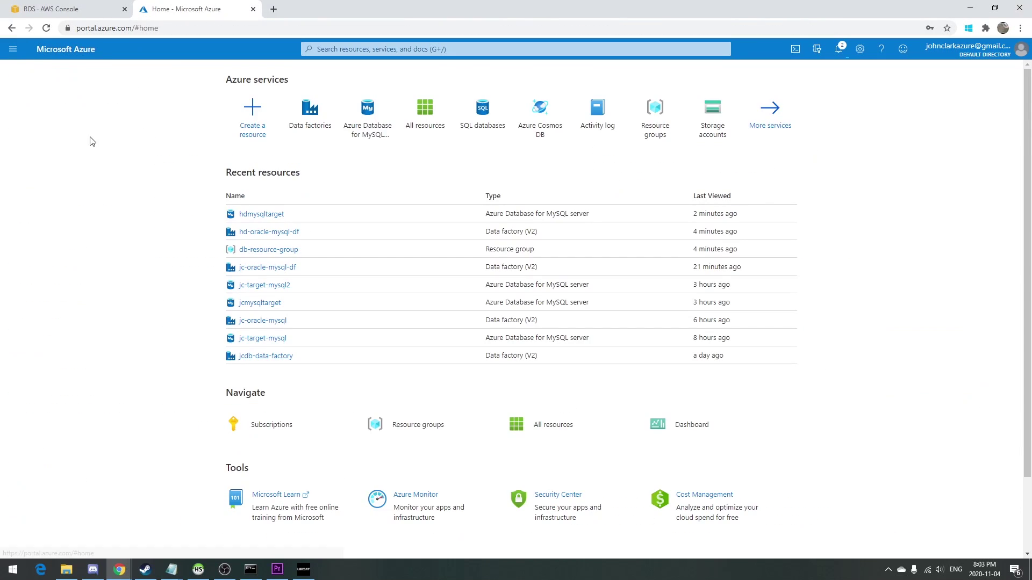
{"action": "left_click", "coordinate": [325, 124]}
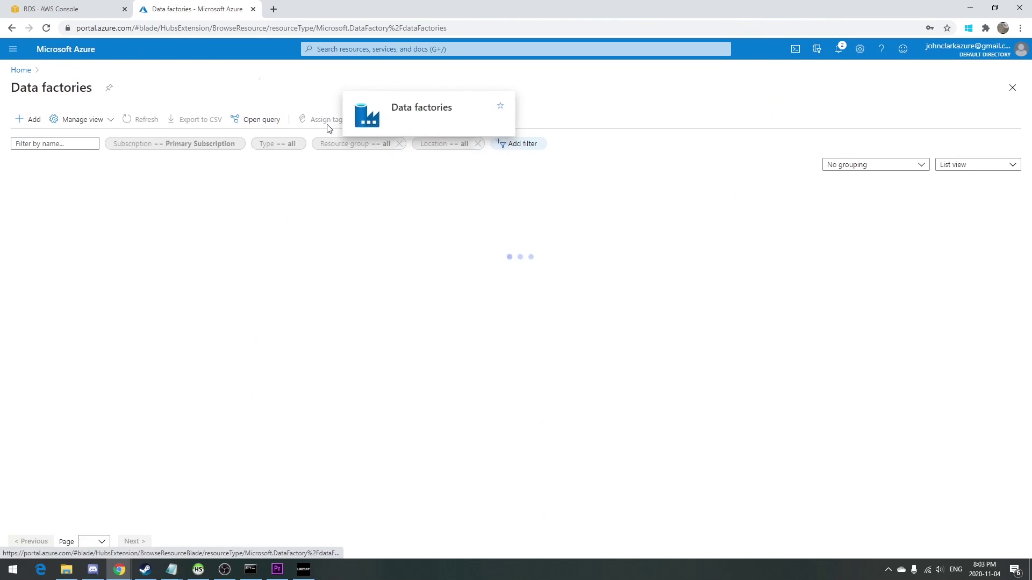
{"action": "left_click", "coordinate": [31, 123]}
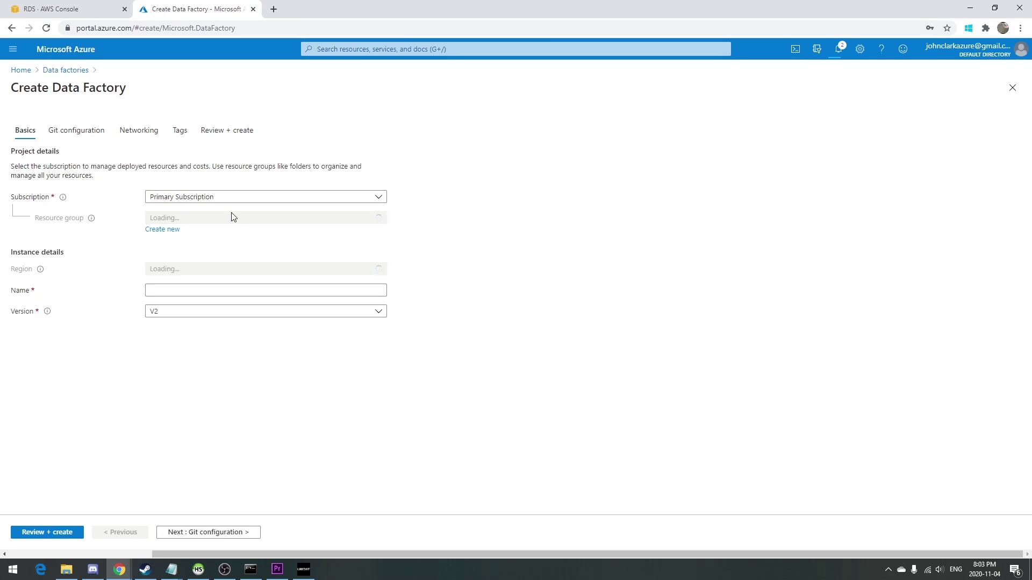
{"action": "left_click", "coordinate": [232, 217]}
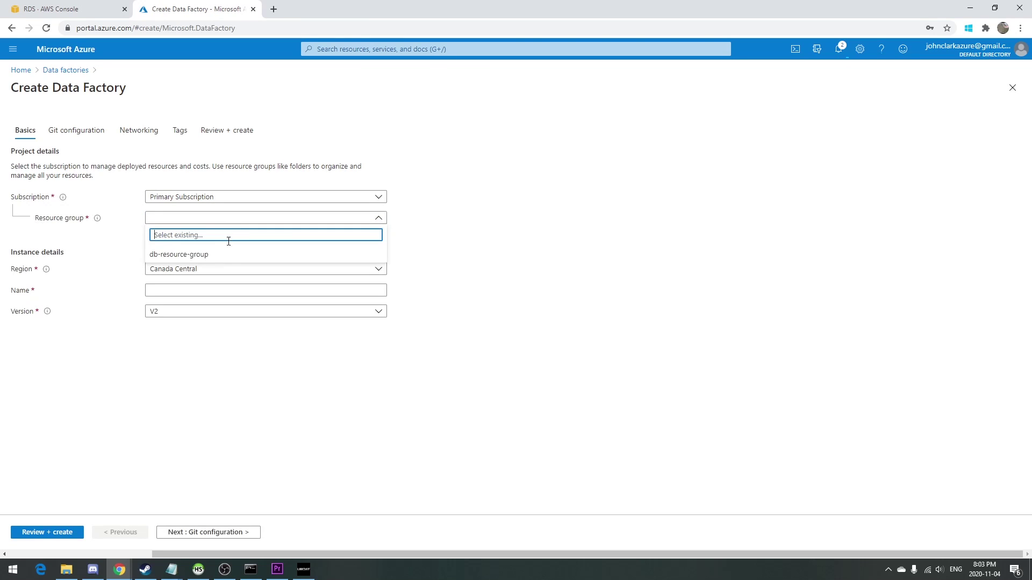
{"action": "left_click", "coordinate": [224, 252]}
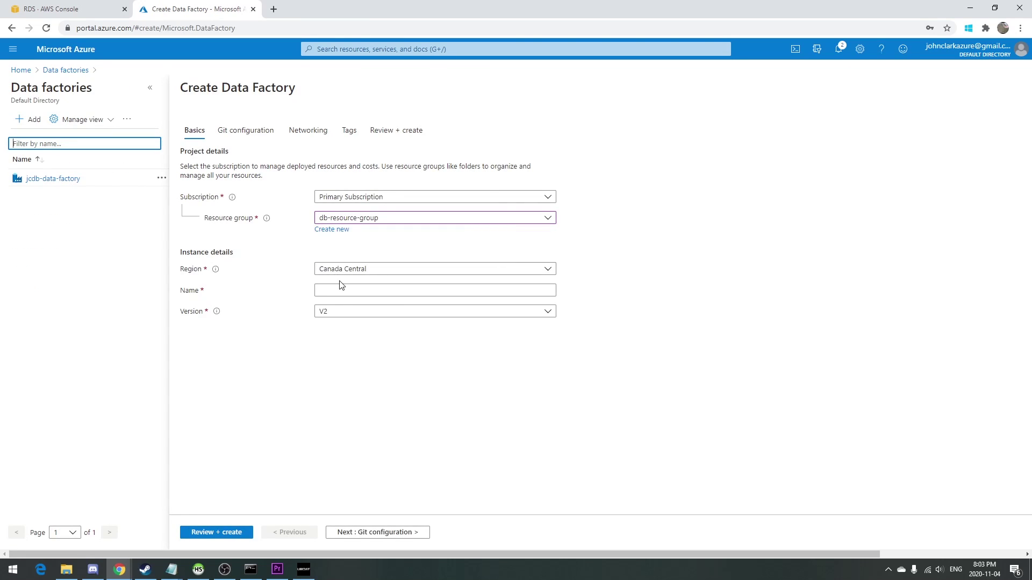
{"action": "left_click", "coordinate": [352, 290]}
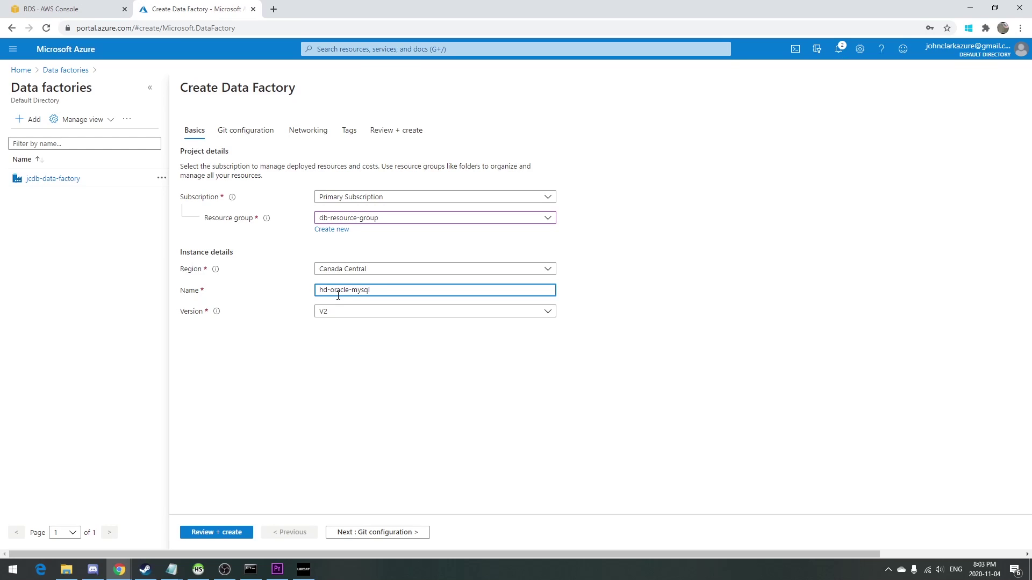
Defer Git configuration, choose a private endpoint, then review and create the factory.
{"action": "left_click", "coordinate": [272, 134]}
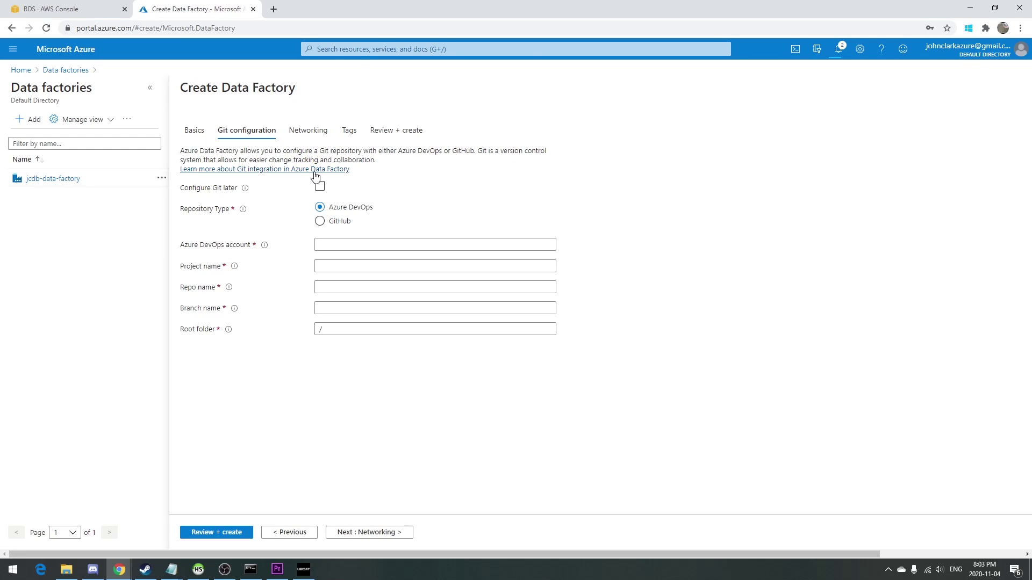
{"action": "left_click", "coordinate": [320, 187]}
{"action": "left_click", "coordinate": [309, 130]}
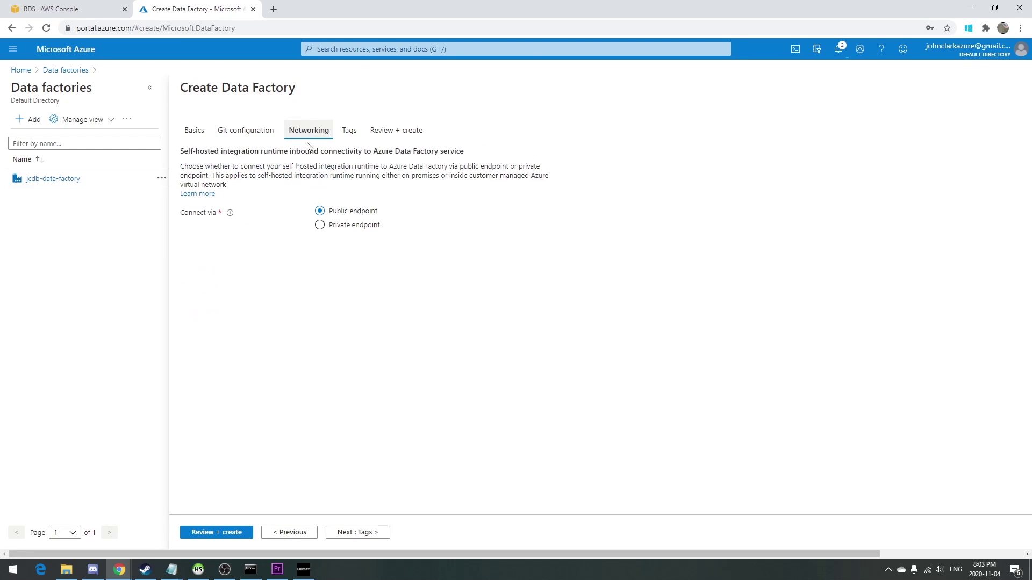
{"action": "left_click", "coordinate": [330, 230]}
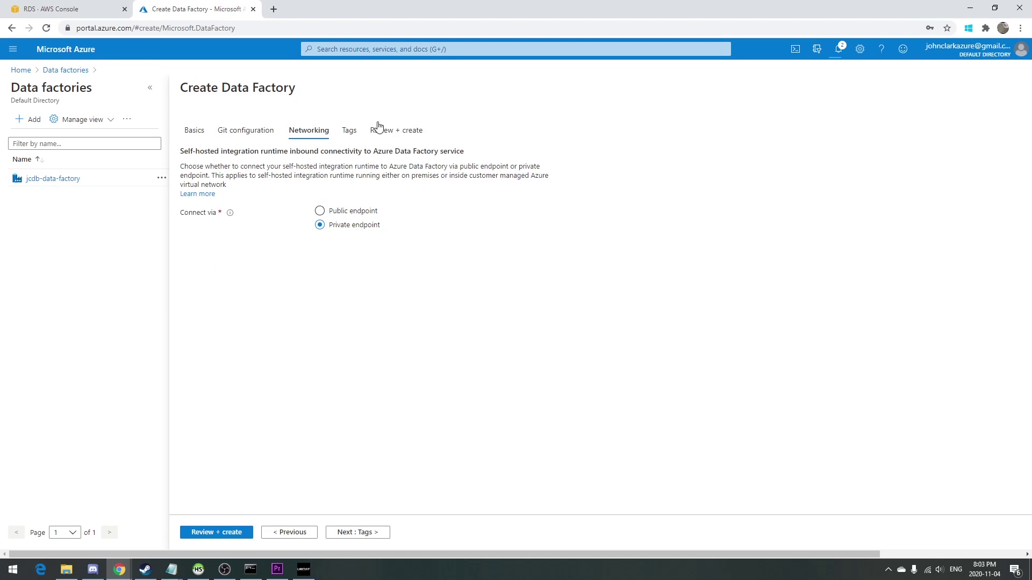
{"action": "left_click", "coordinate": [359, 131]}
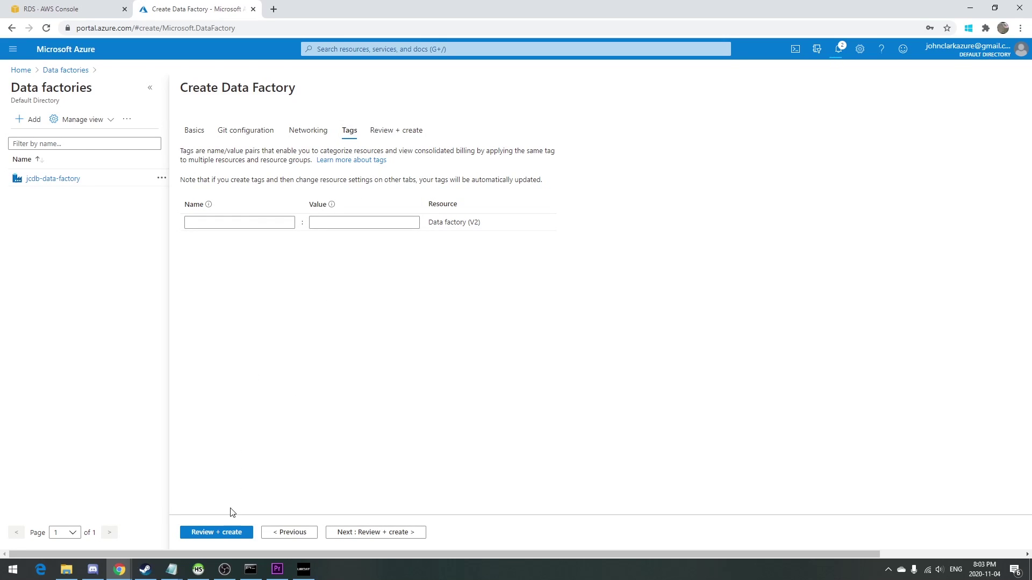
{"action": "left_click", "coordinate": [210, 529]}
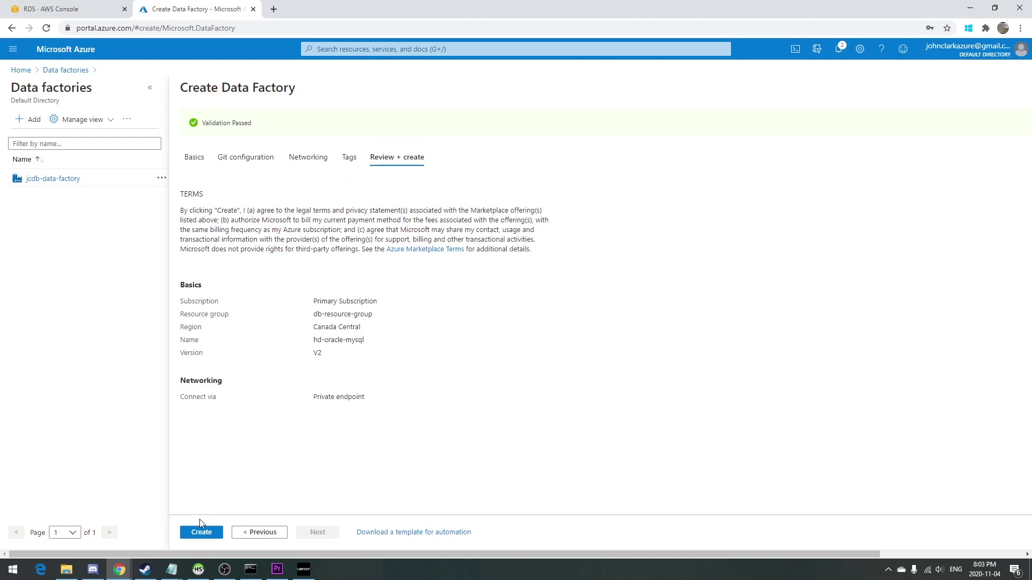
{"action": "left_click", "coordinate": [198, 537]}
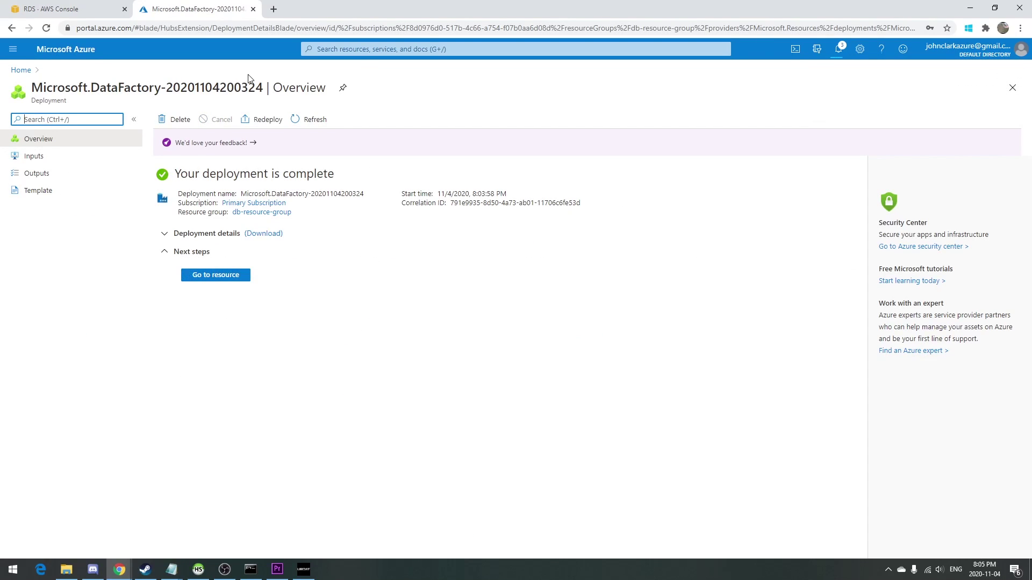
Go to the hd-oracle-mysql resource and launch its Author workspace.
{"action": "left_click", "coordinate": [218, 276]}
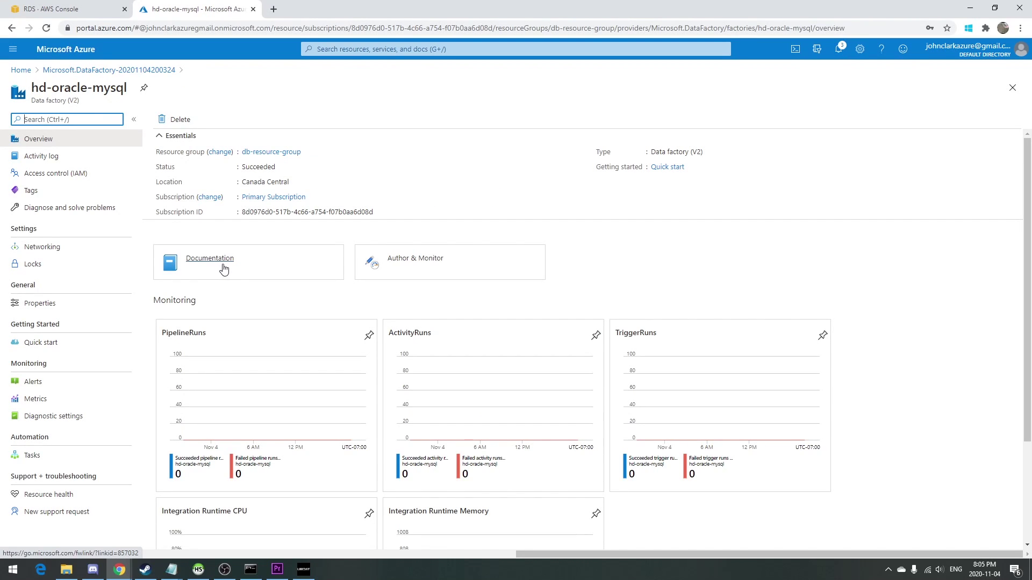
{"action": "left_click", "coordinate": [413, 261]}
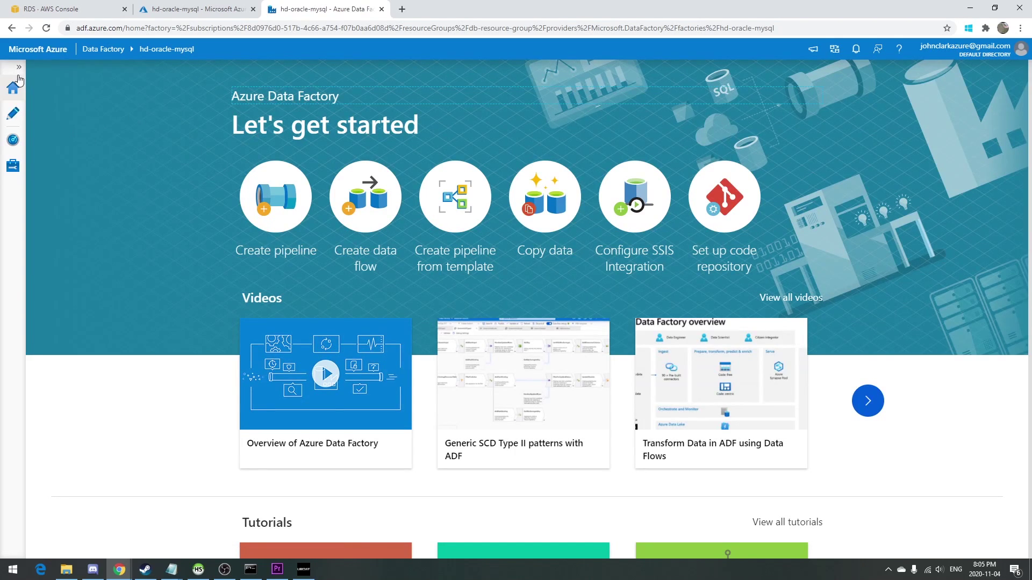
{"action": "left_click", "coordinate": [14, 113]}
Add a new Oracle dataset from the Datasets menu.
{"action": "left_click", "coordinate": [59, 148]}
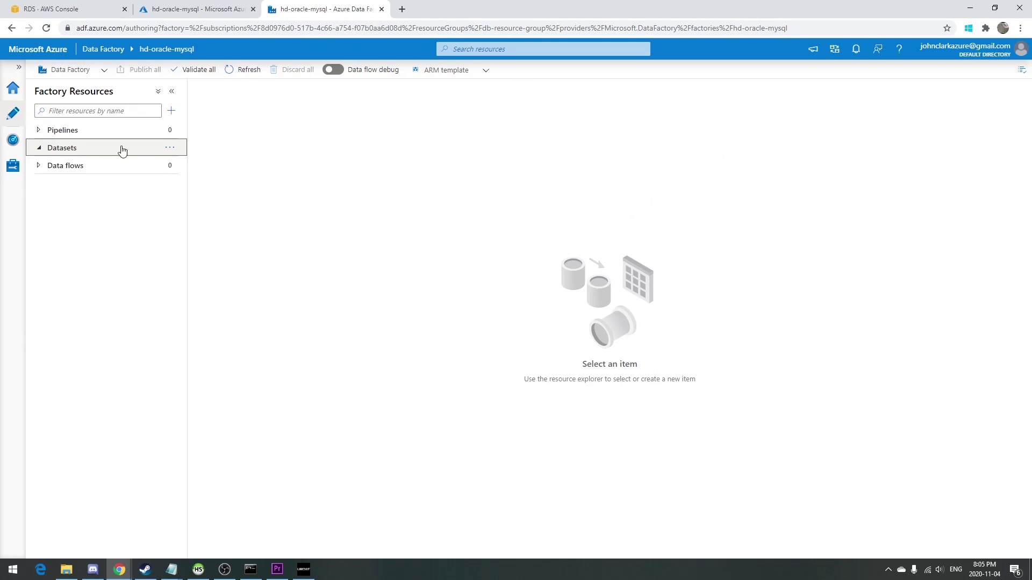
{"action": "left_click", "coordinate": [176, 147]}
{"action": "left_click", "coordinate": [187, 167]}
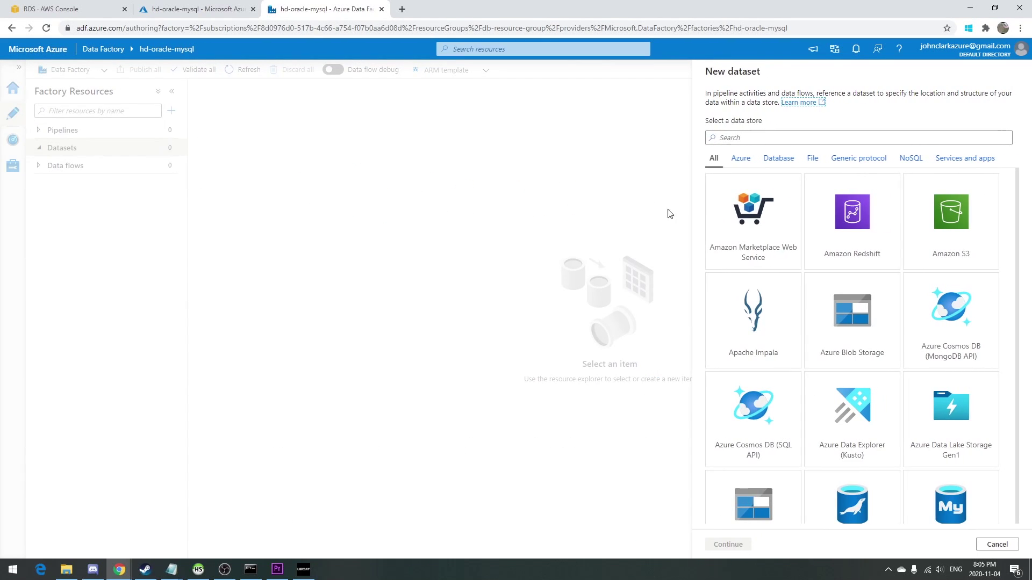
{"action": "type", "text": "oracle"}
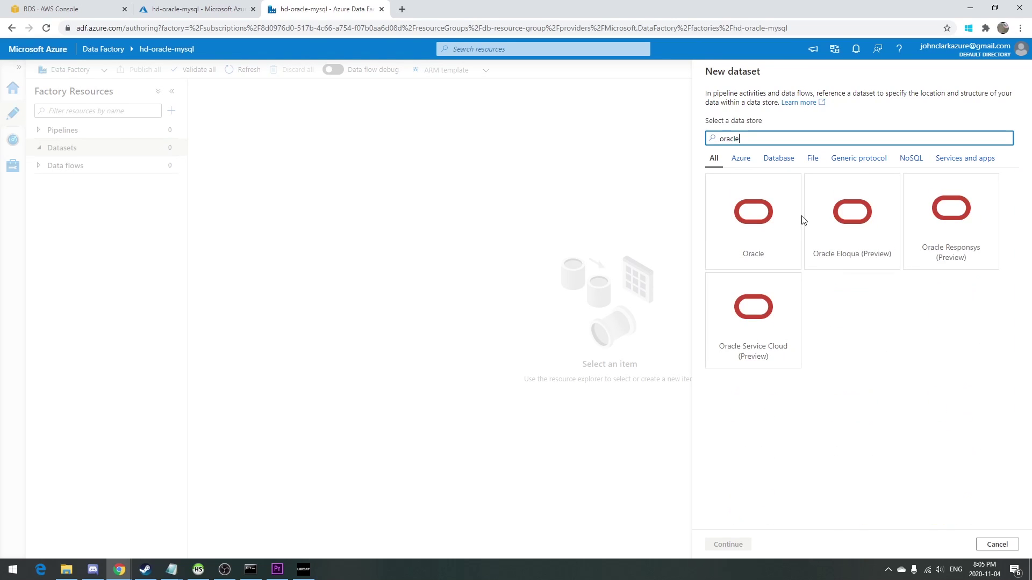
{"action": "left_click", "coordinate": [779, 221]}
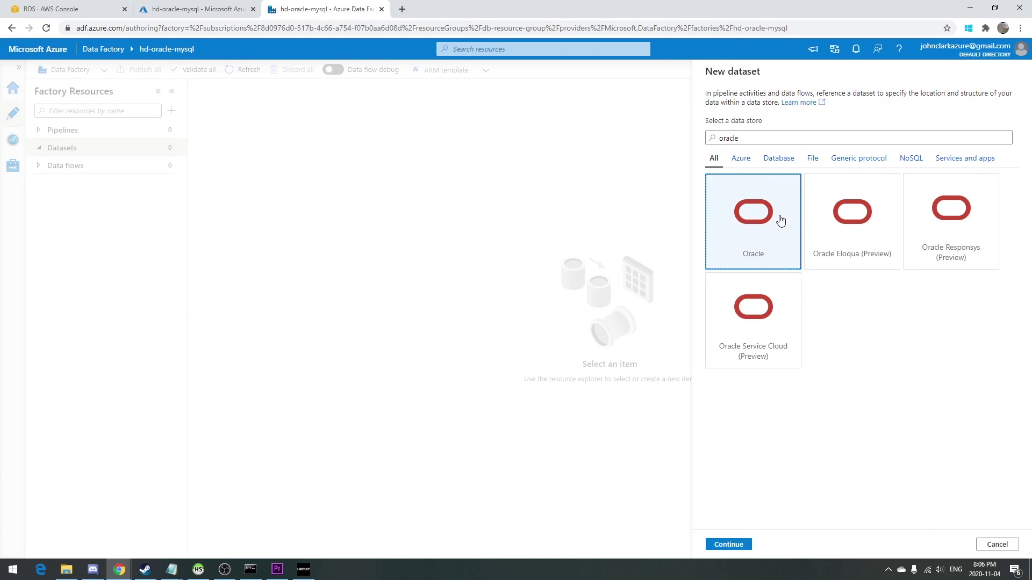
{"action": "left_click", "coordinate": [725, 548]}
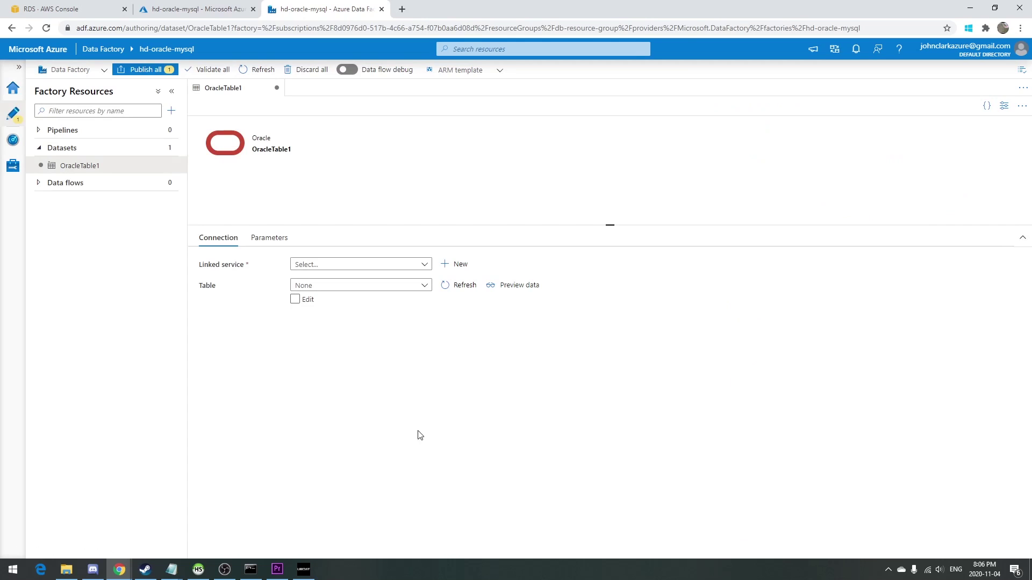
Start a new Oracle linked service and paste the AWS RDS endpoint as its host.
{"action": "left_click", "coordinate": [457, 264]}
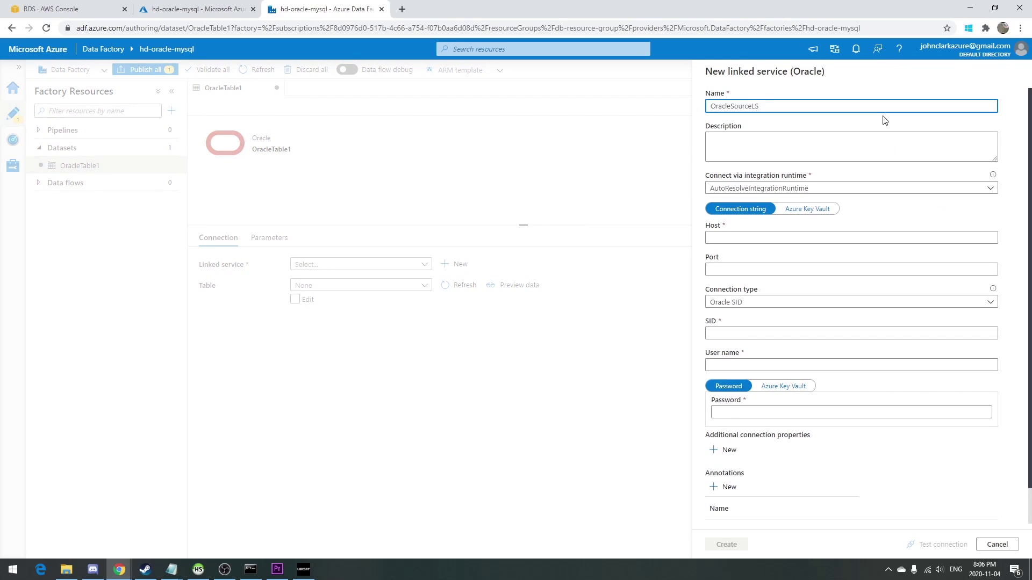
{"action": "left_click", "coordinate": [65, 5]}
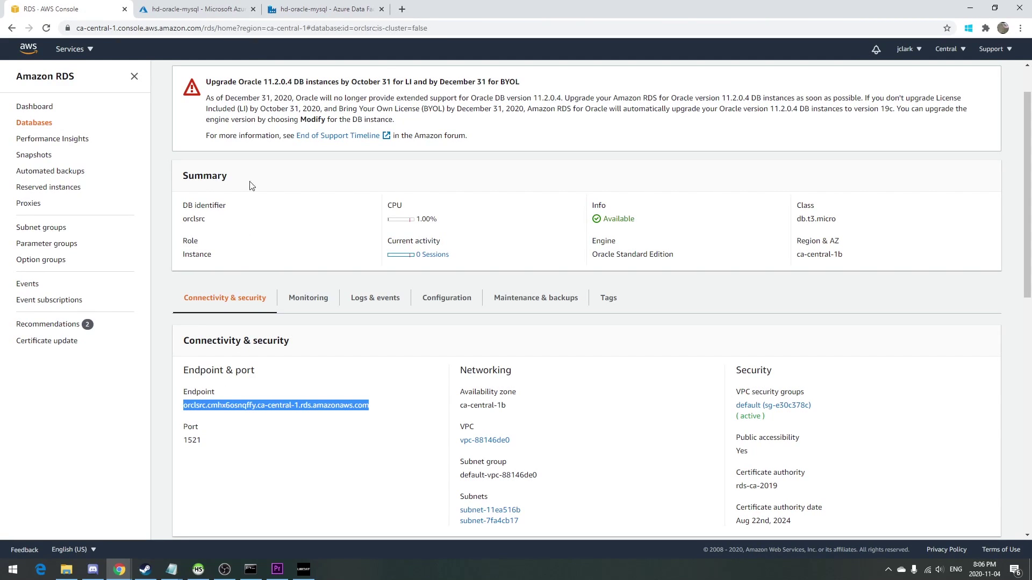
{"action": "left_click", "coordinate": [318, 8]}
{"action": "left_click", "coordinate": [752, 238]}
{"action": "type", "text": "orclsrc.cmhxzosnqffy.ca-central-1.rds.amazonaws.com"}
Set port 1521 and the Oracle password, test the connection, and create OracleSourceLS.
{"action": "left_click", "coordinate": [767, 275]}
{"action": "type", "text": "1521"}
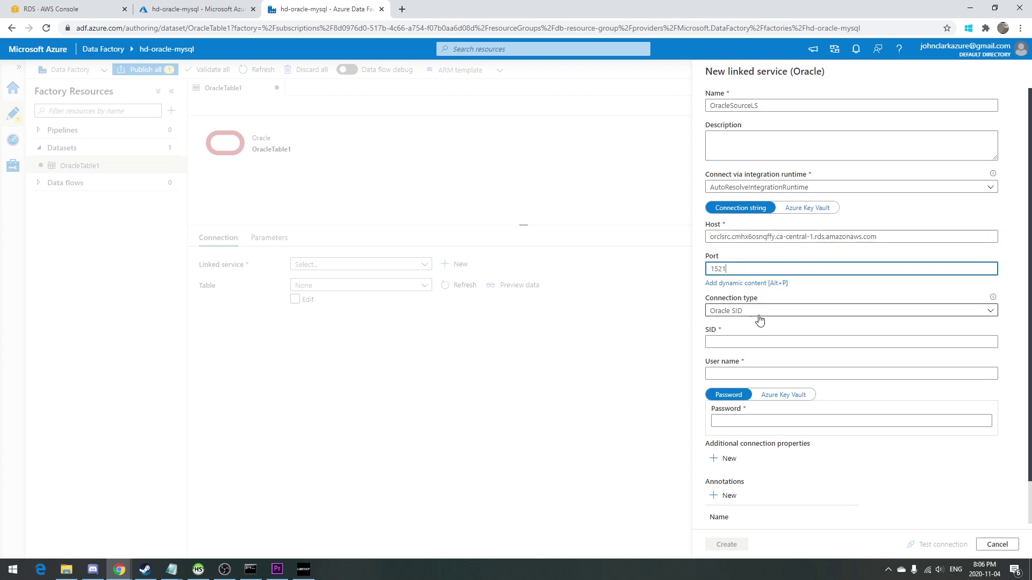
{"action": "left_click", "coordinate": [751, 343]}
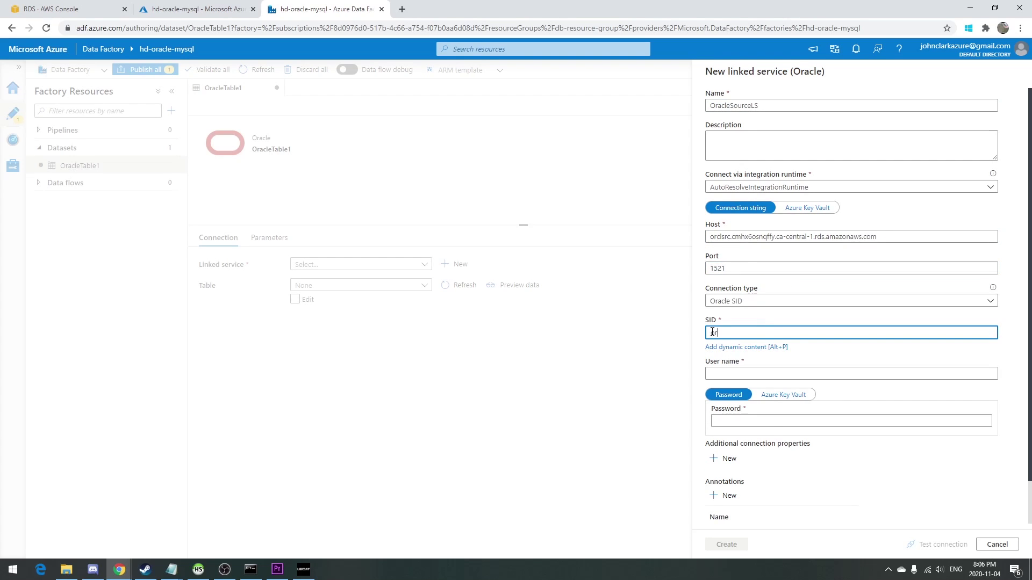
{"action": "key", "text": "Tab"}
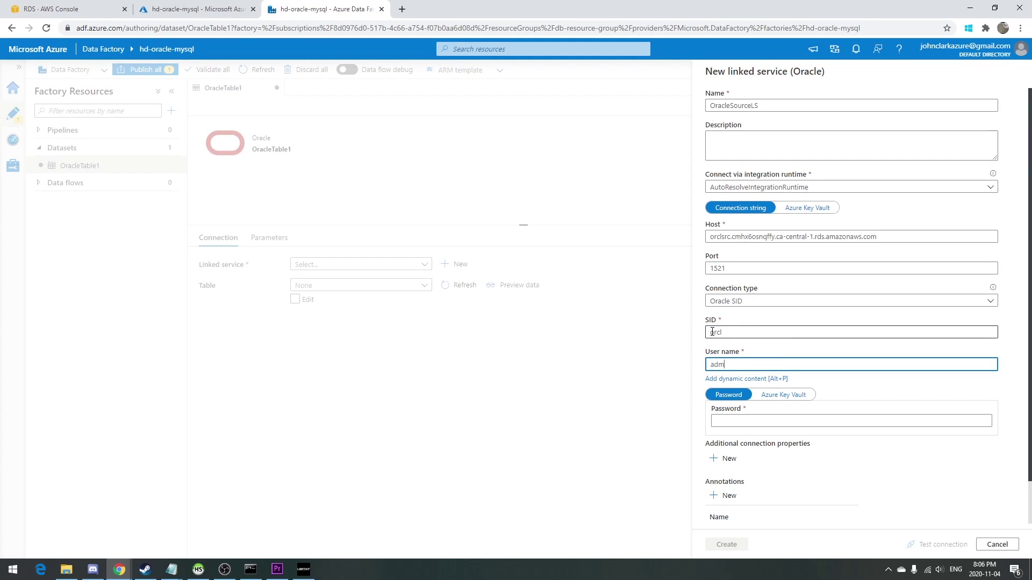
{"action": "key", "text": "Tab"}
{"action": "key", "text": "Tab"}
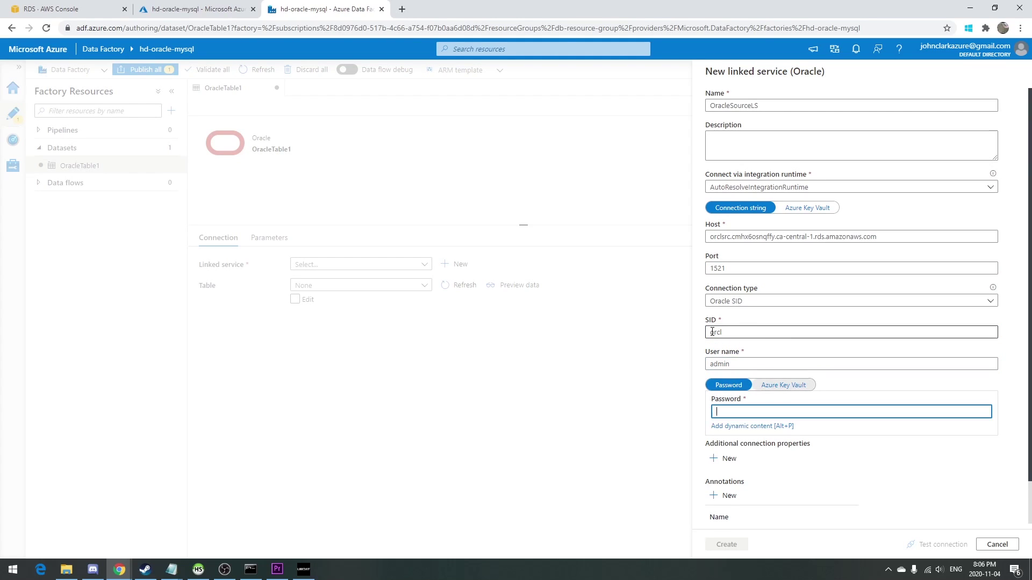
{"action": "type", "text": "*******"}
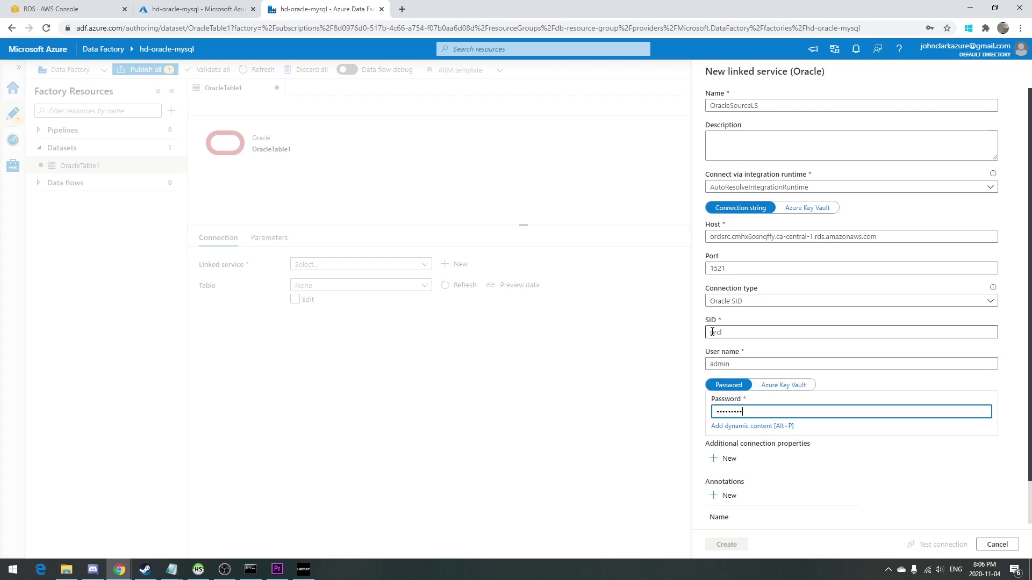
{"action": "type", "text": "*"}
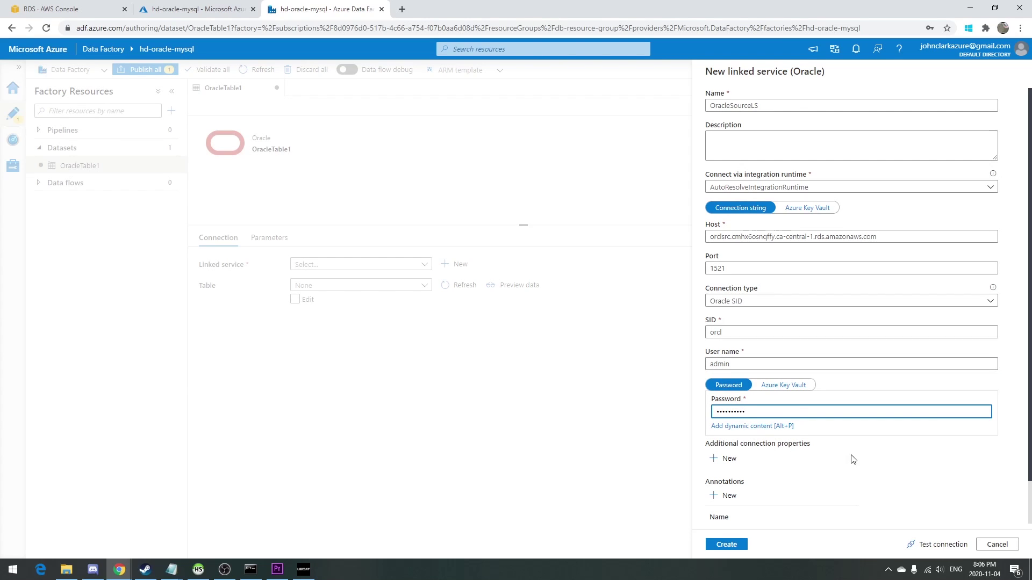
{"action": "left_click", "coordinate": [950, 545]}
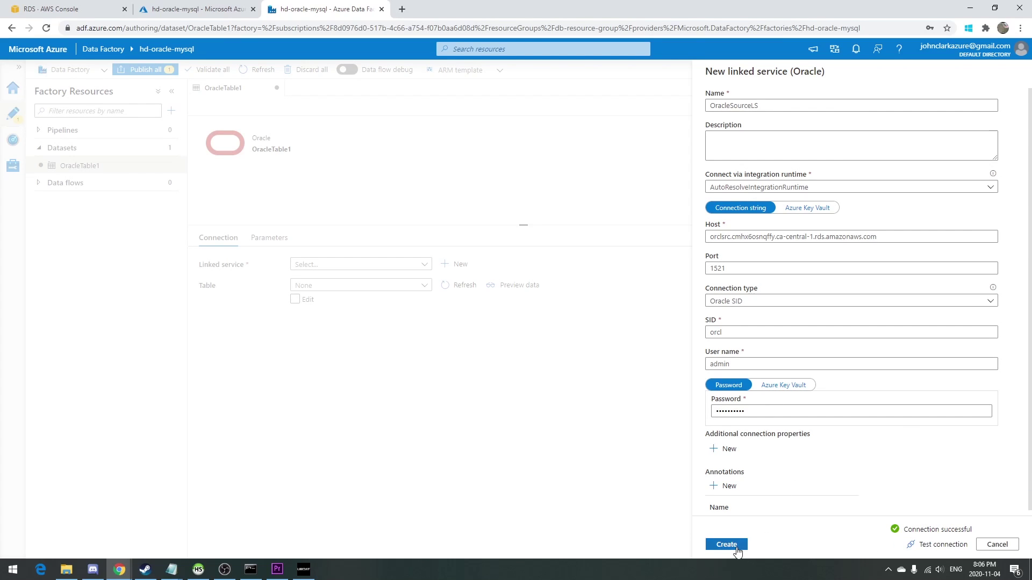
{"action": "left_click", "coordinate": [736, 552]}
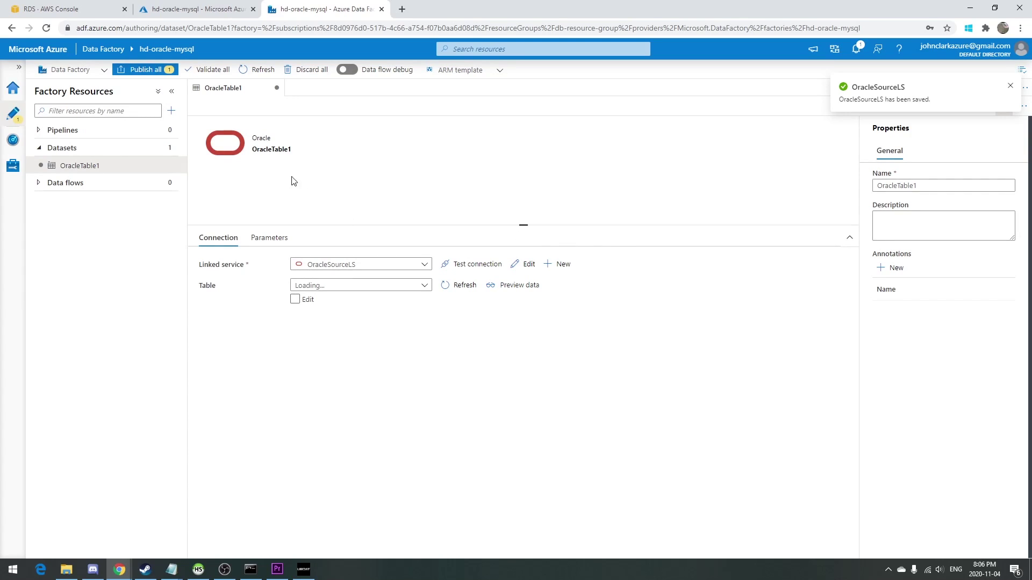
Add a new Azure Database for MySQL dataset.
{"action": "left_click", "coordinate": [173, 149]}
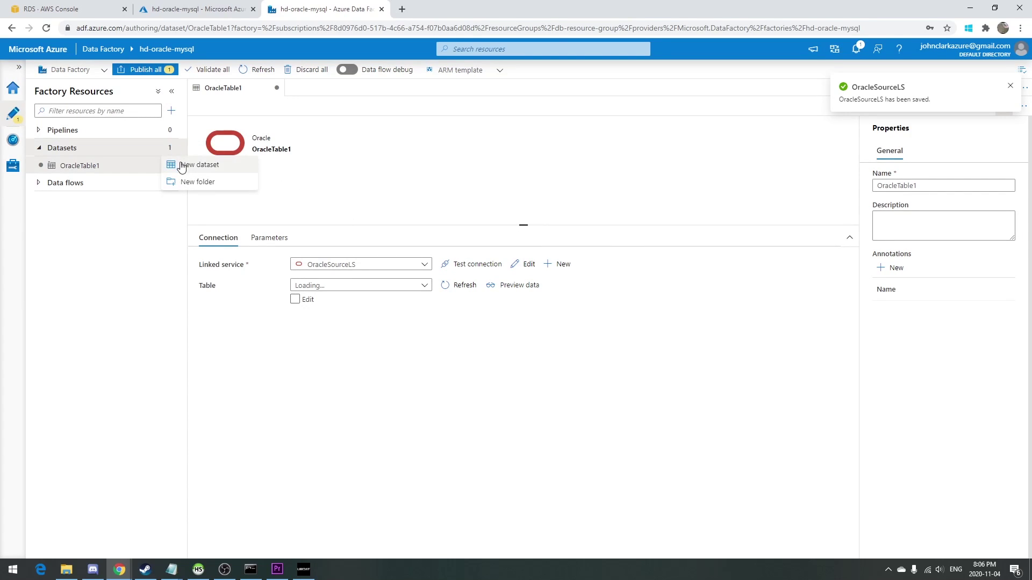
{"action": "left_click", "coordinate": [182, 166]}
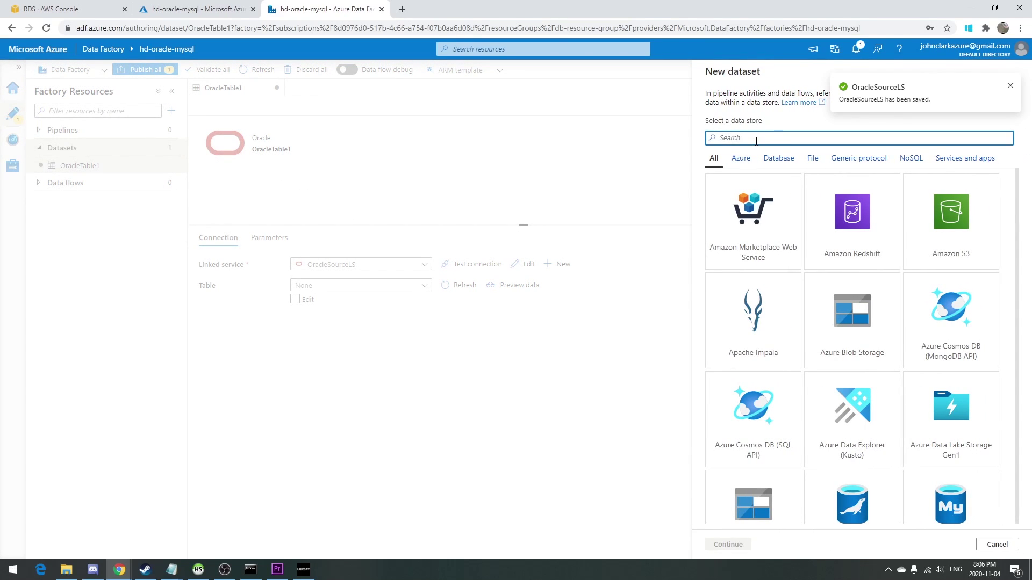
{"action": "type", "text": "mysql"}
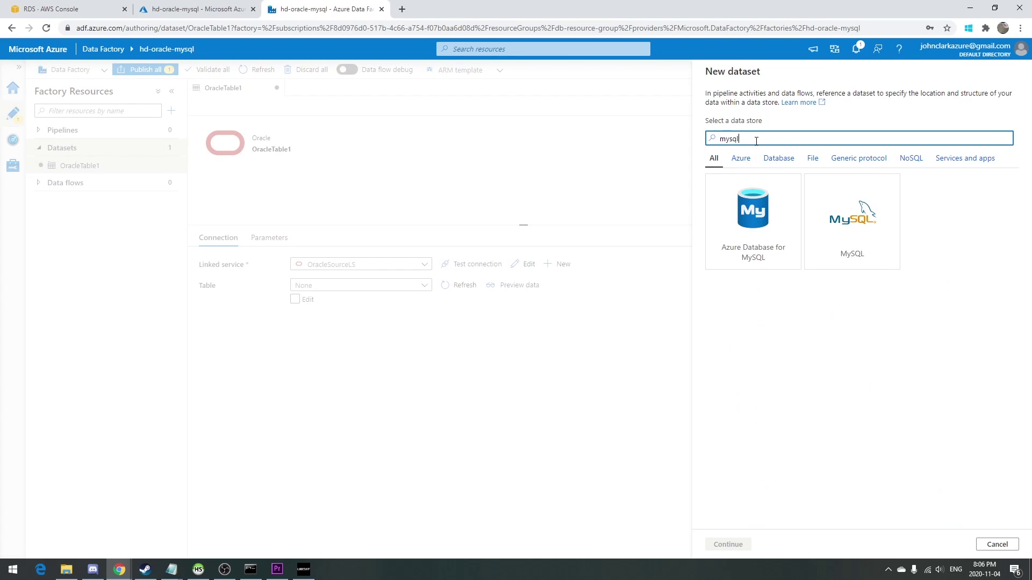
{"action": "left_click", "coordinate": [764, 202]}
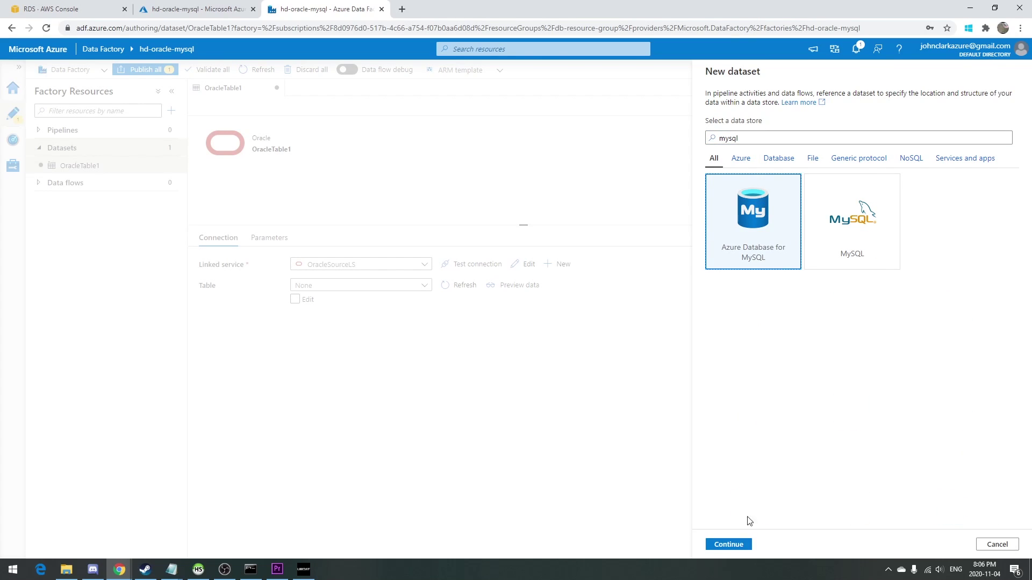
{"action": "left_click", "coordinate": [728, 545]}
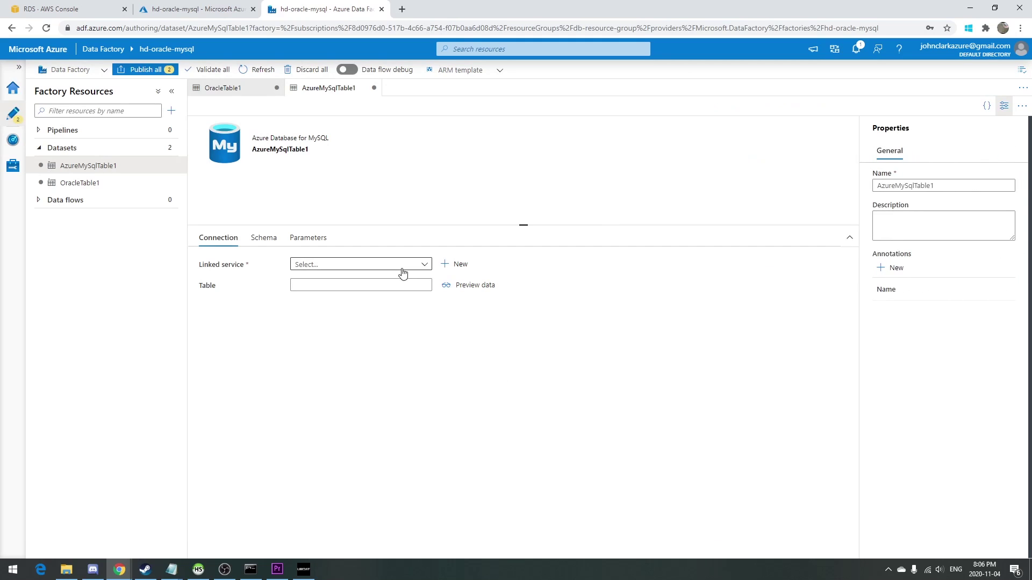
Start linked service MySQLTargetLS on Primary Subscription, server hdmysqltarget, database target_db.
{"action": "left_click", "coordinate": [438, 267]}
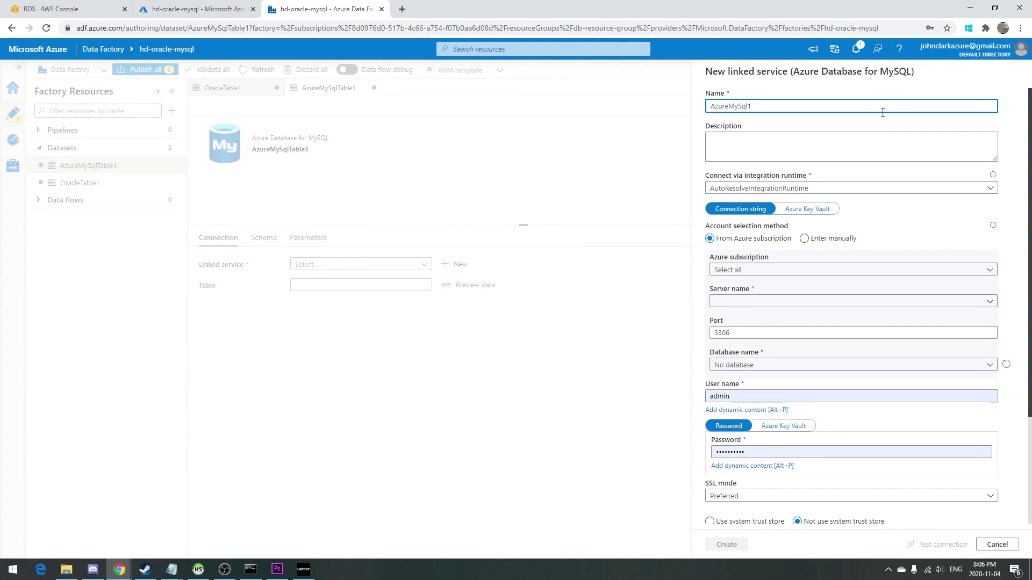
{"action": "key", "text": "ctrl+a"}
{"action": "type", "text": "M"}
{"action": "left_click", "coordinate": [762, 269]}
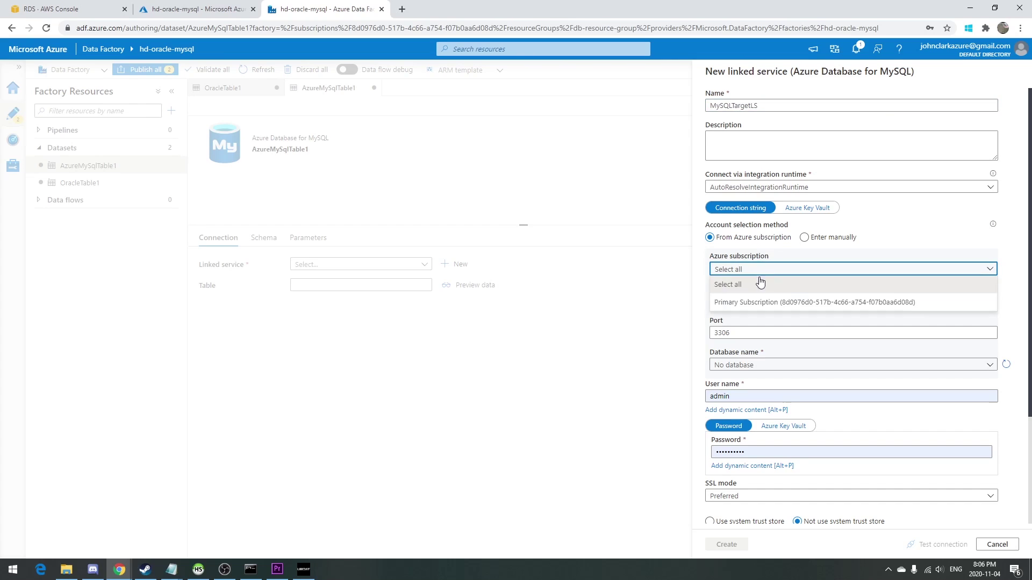
{"action": "left_click", "coordinate": [757, 302]}
{"action": "left_click", "coordinate": [760, 300]}
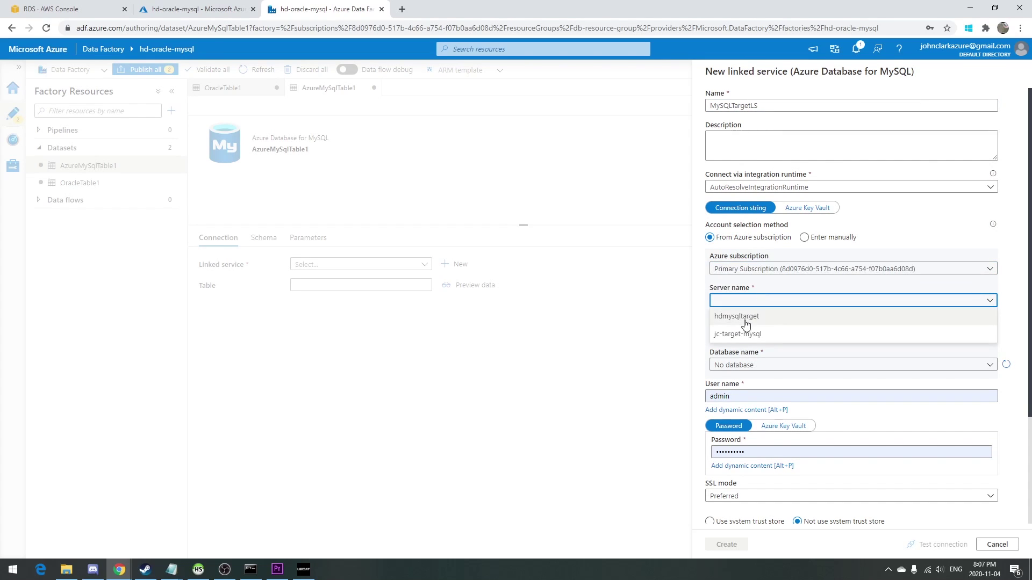
{"action": "left_click", "coordinate": [746, 317]}
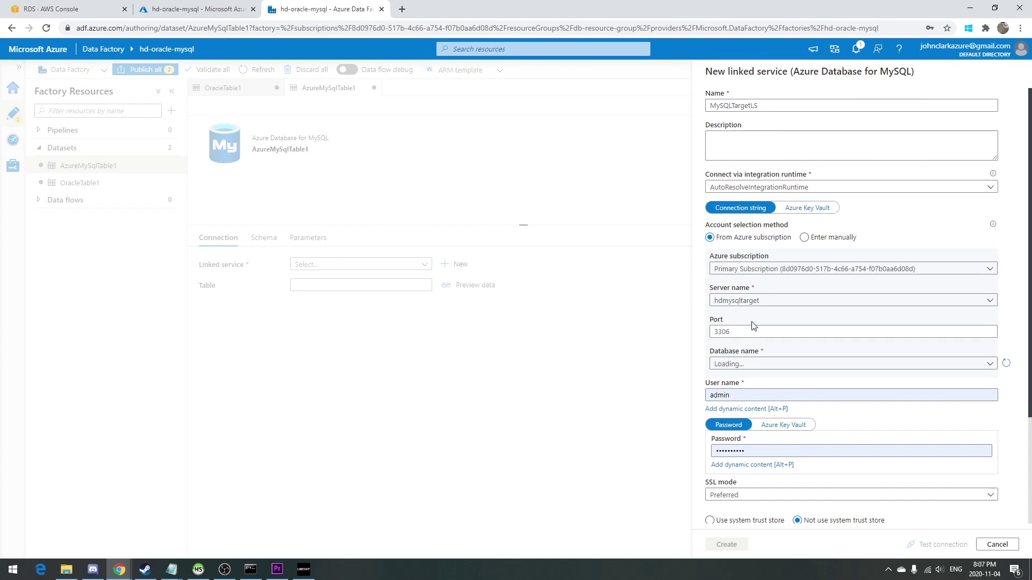
{"action": "left_click", "coordinate": [740, 364]}
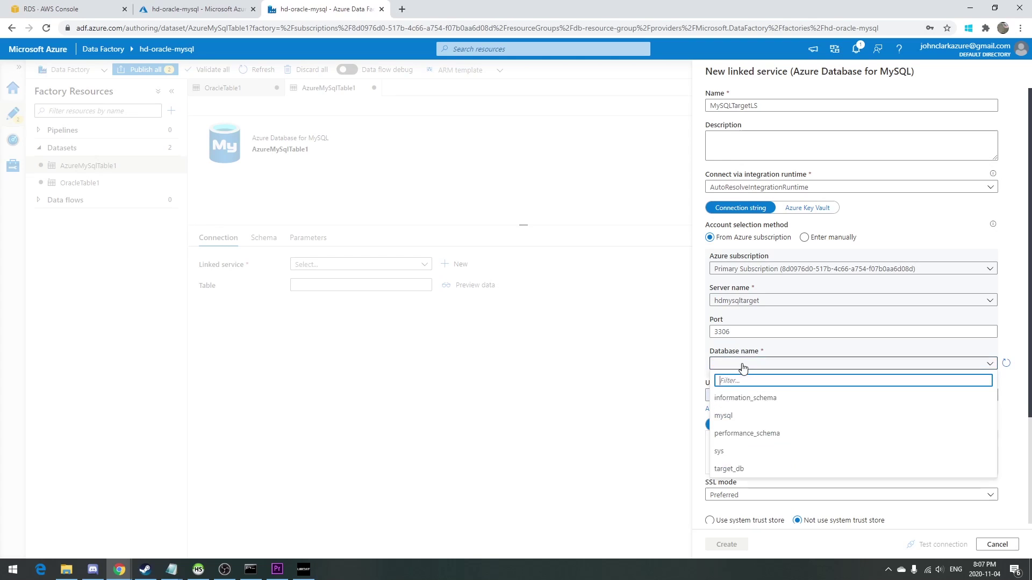
{"action": "left_click", "coordinate": [757, 471]}
Enter the MySQL password, set SSL mode to Disabled, and test the connection.
{"action": "left_click", "coordinate": [752, 451]}
{"action": "double_click", "coordinate": [736, 450]}
{"action": "type", "text": "****"}
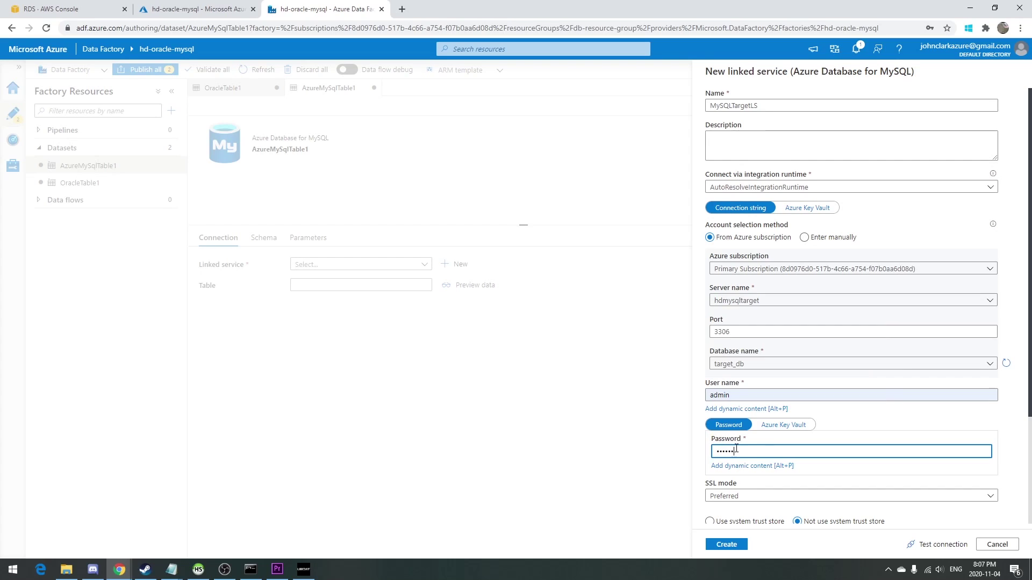
{"action": "scroll", "coordinate": [744, 424], "scroll_direction": "down", "scroll_amount": 2}
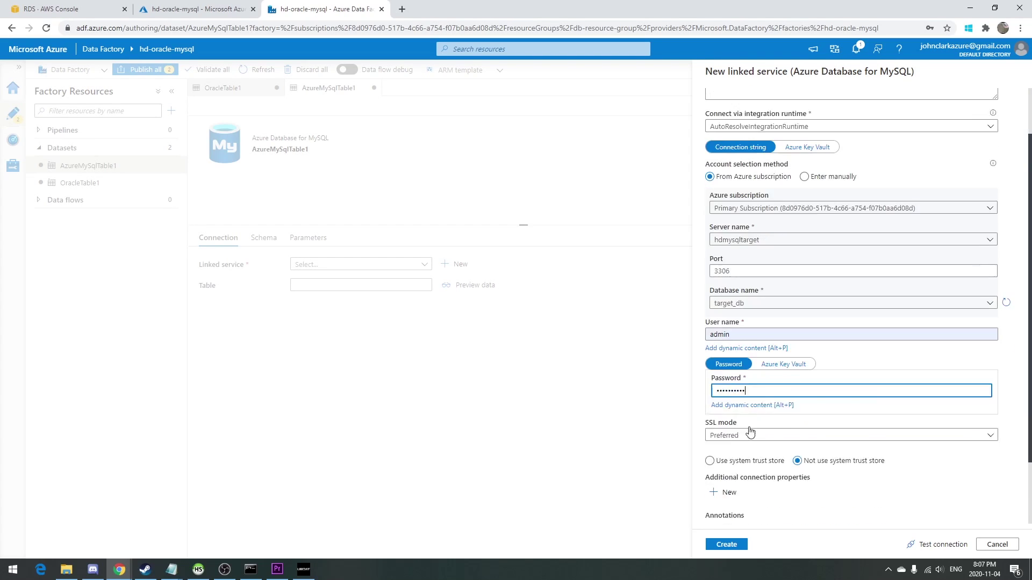
{"action": "left_click", "coordinate": [812, 388]}
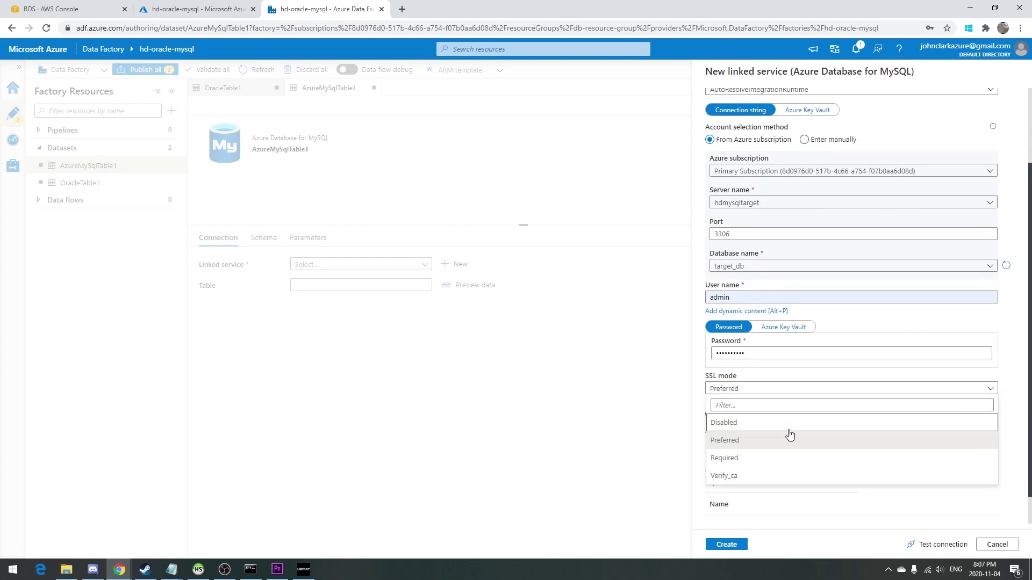
{"action": "left_click", "coordinate": [788, 423]}
{"action": "left_click", "coordinate": [944, 544]}
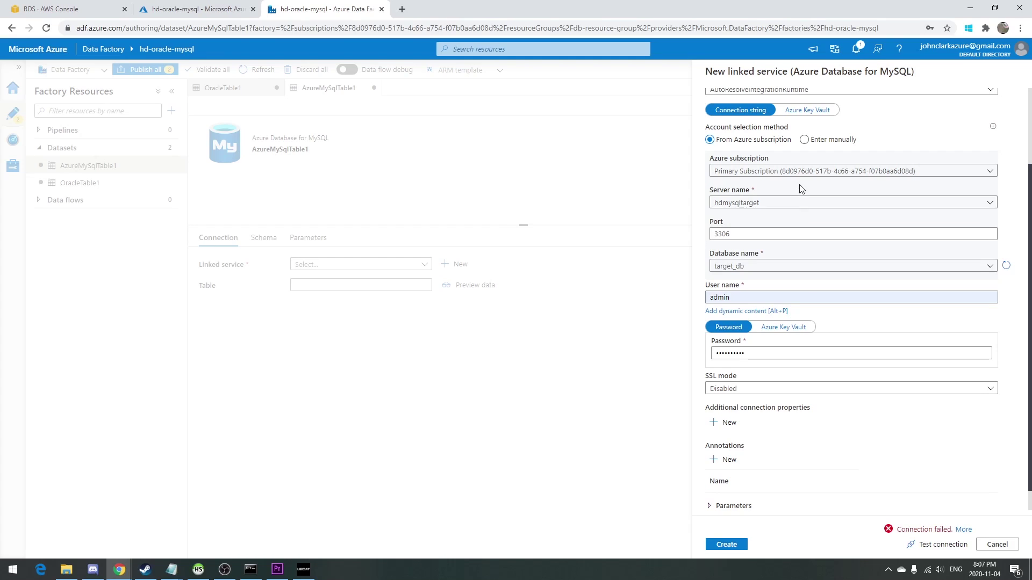
Select the rejected user name and switch to the portal to find the correct login.
{"action": "left_click", "coordinate": [773, 300]}
{"action": "double_click", "coordinate": [773, 303]}
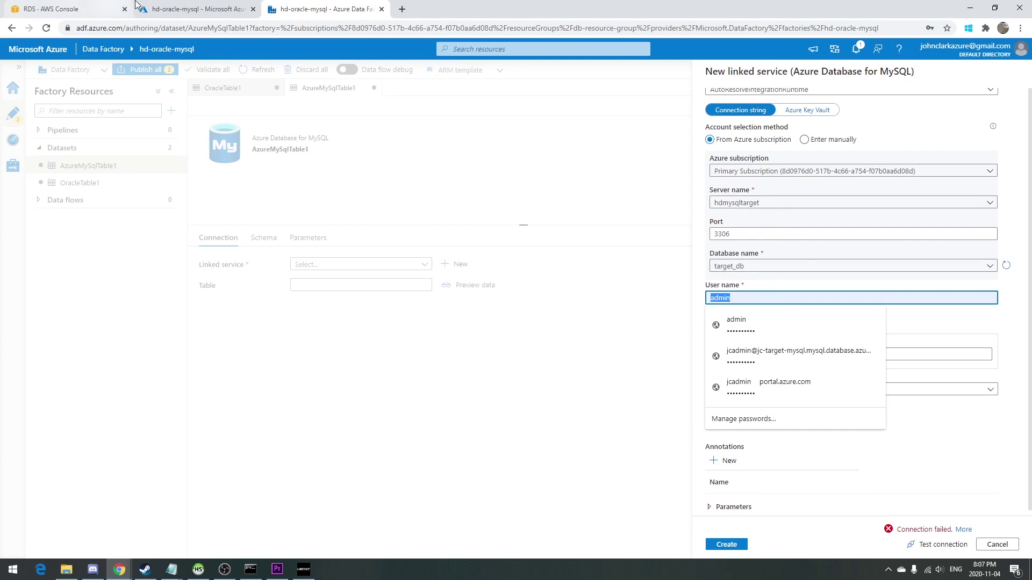
{"action": "left_click", "coordinate": [191, 8]}
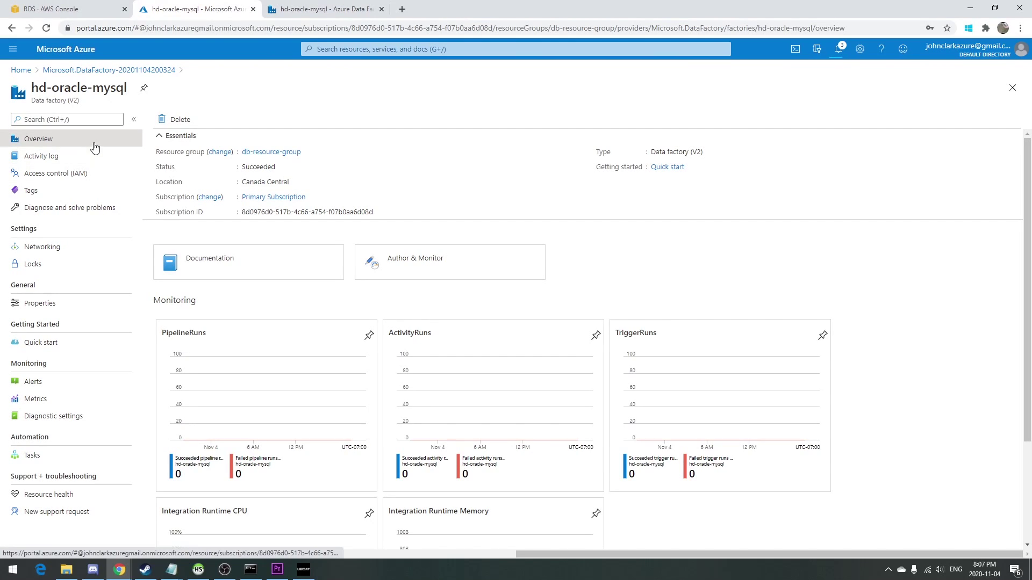
Open hdmysqltarget from Home's recent resources and select its server admin login name.
{"action": "left_click", "coordinate": [19, 72]}
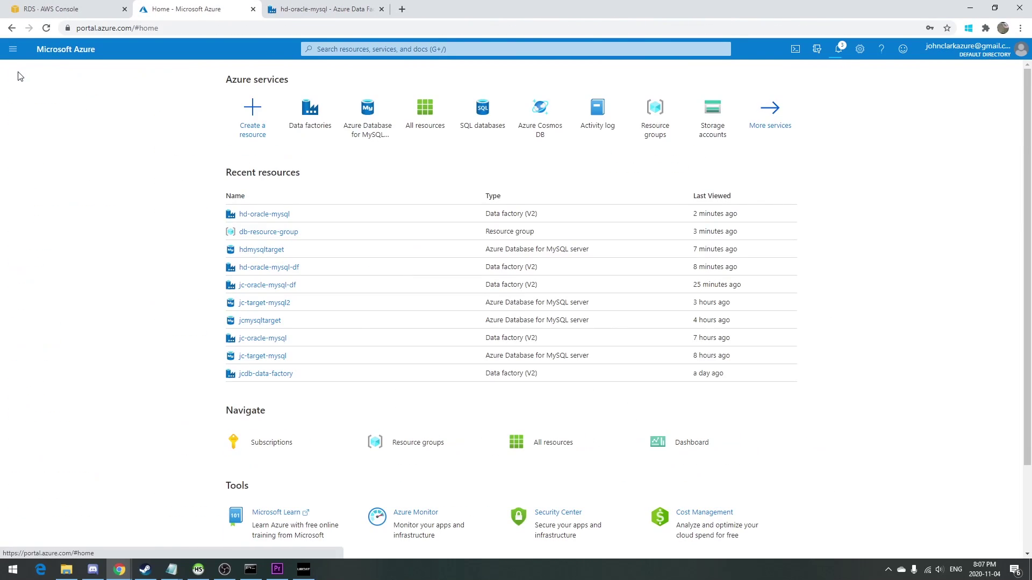
{"action": "left_click", "coordinate": [257, 252]}
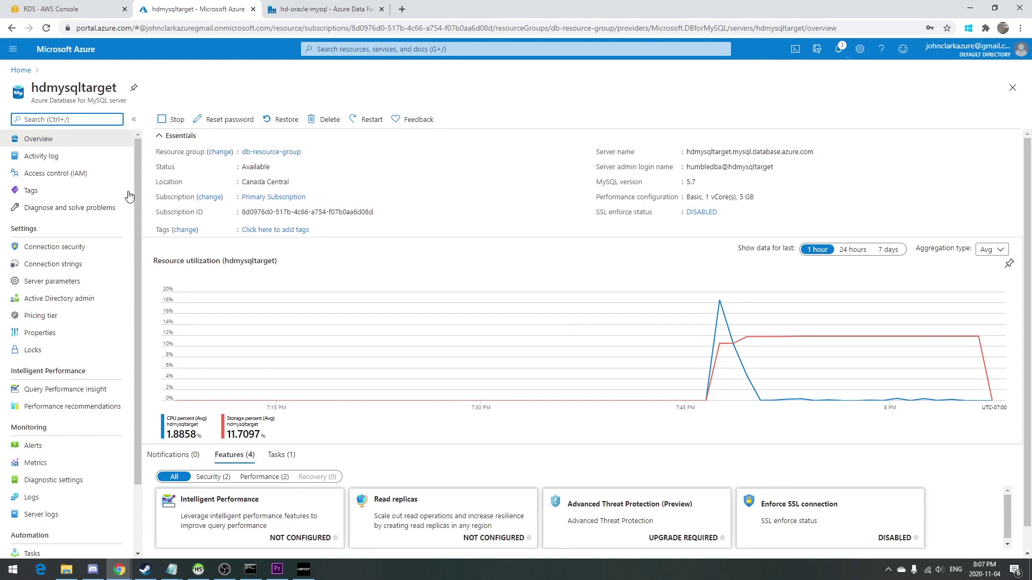
{"action": "triple_click", "coordinate": [757, 167]}
{"action": "key", "text": "ctrl+c"}
Paste the admin login as user name, retest, and create MySQLTargetLS.
{"action": "left_click", "coordinate": [392, 7]}
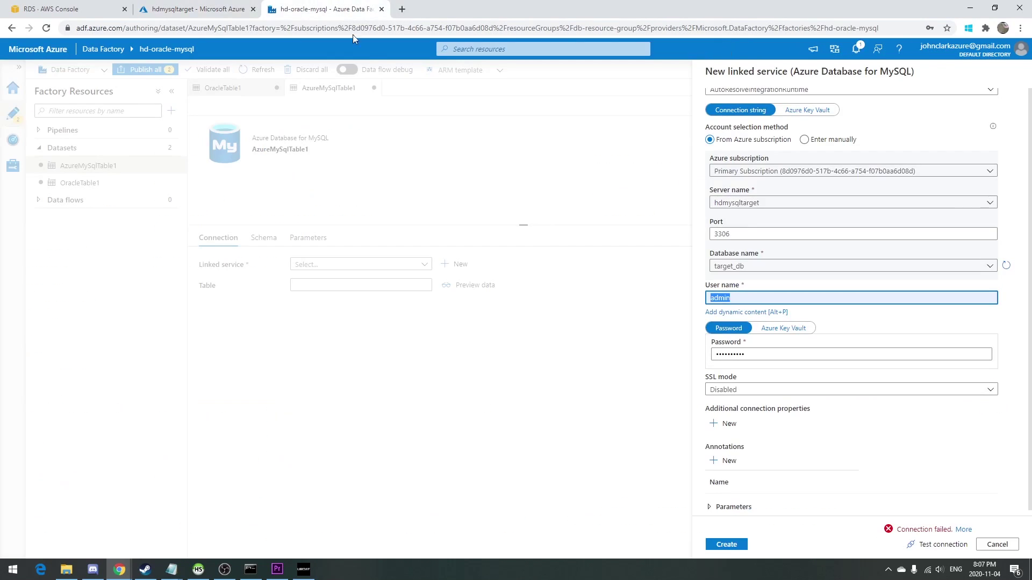
{"action": "key", "text": "ctrl+v"}
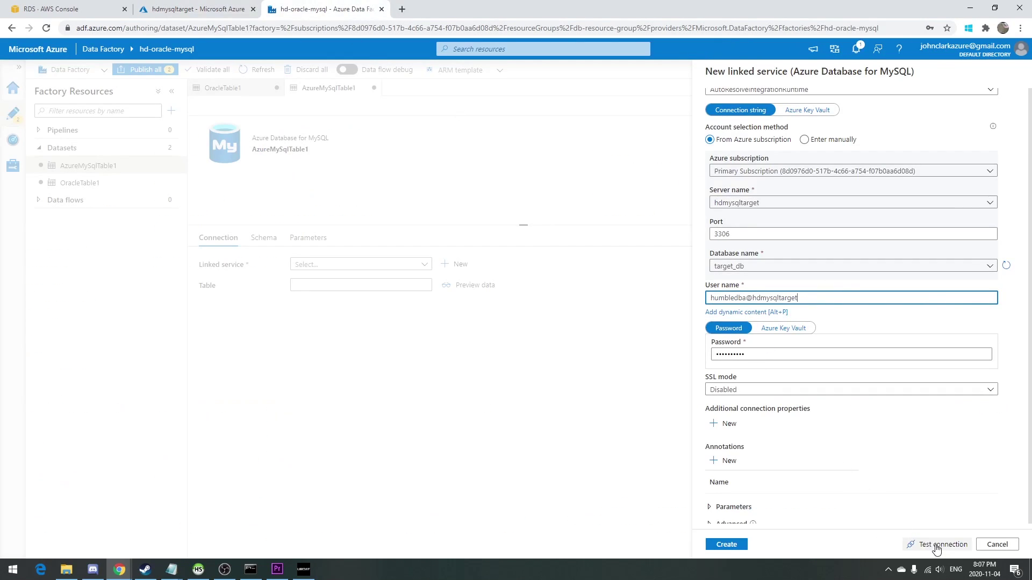
{"action": "left_click", "coordinate": [935, 544]}
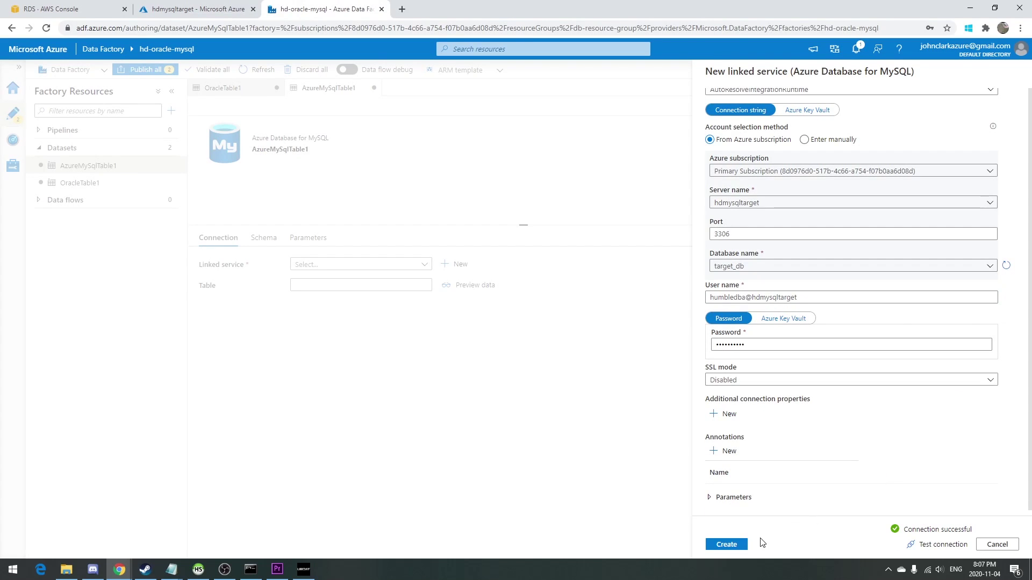
{"action": "left_click", "coordinate": [734, 544]}
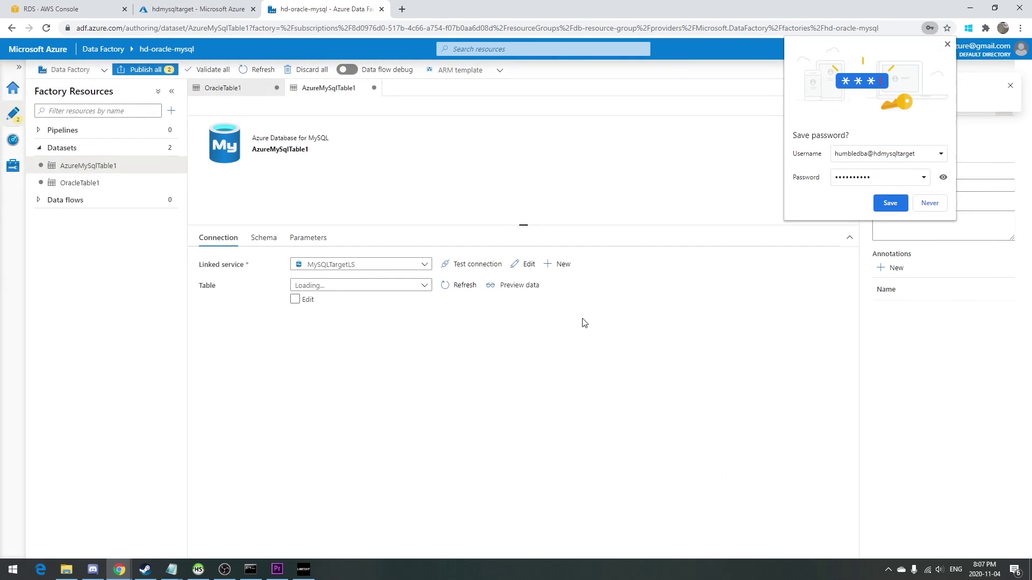
{"action": "left_click", "coordinate": [948, 46]}
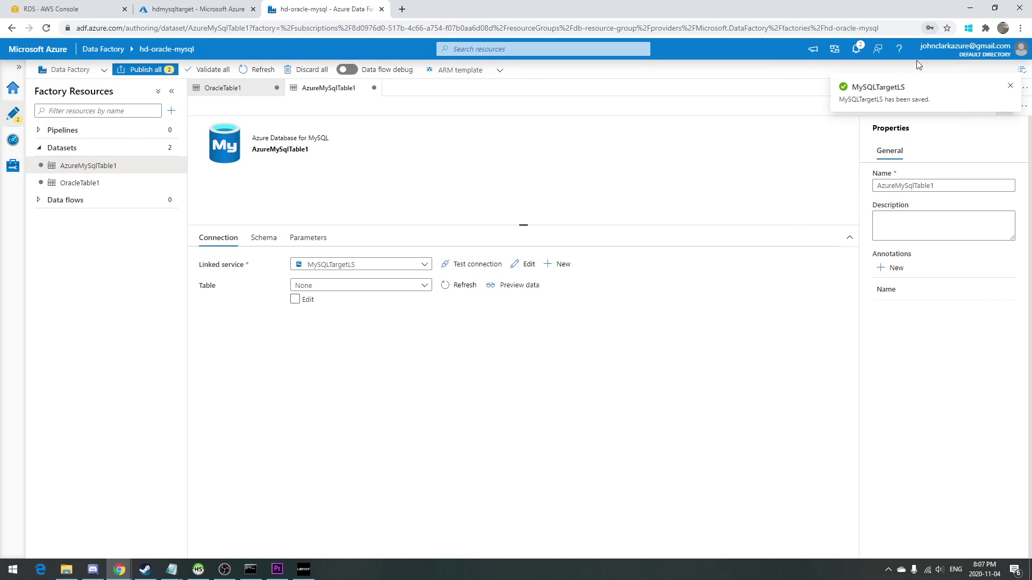
Rename the MySQL dataset to MySQLTargetDS and OracleTable1 to OracleSourceDS.
{"action": "double_click", "coordinate": [929, 187]}
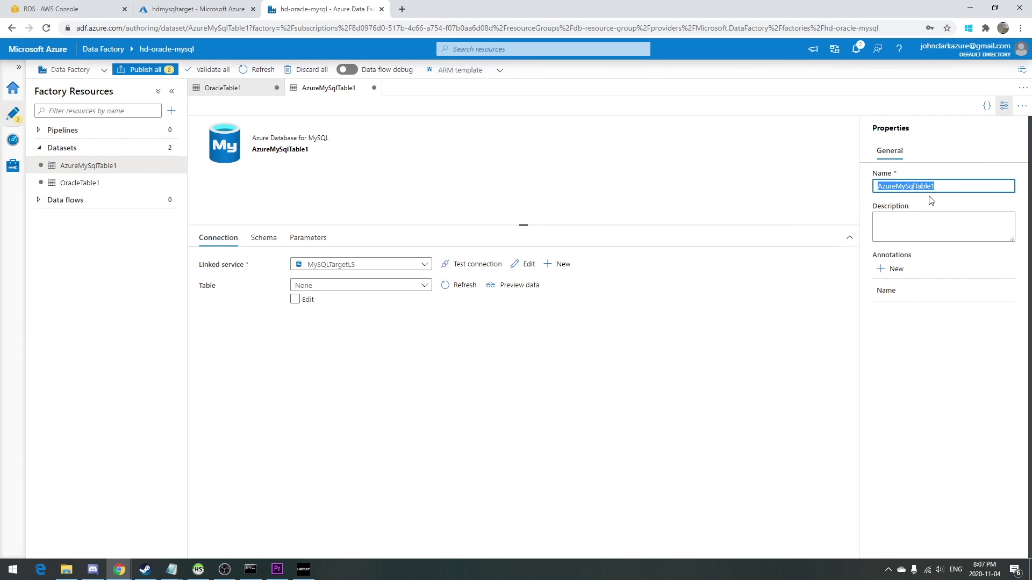
{"action": "type", "text": "MySL"}
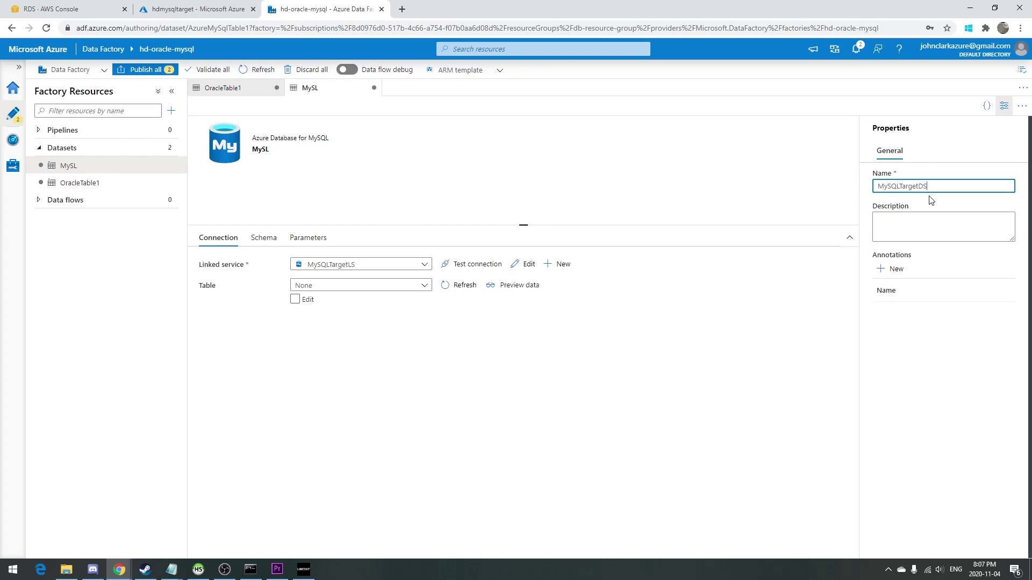
{"action": "left_click", "coordinate": [59, 183]}
{"action": "double_click", "coordinate": [966, 186]}
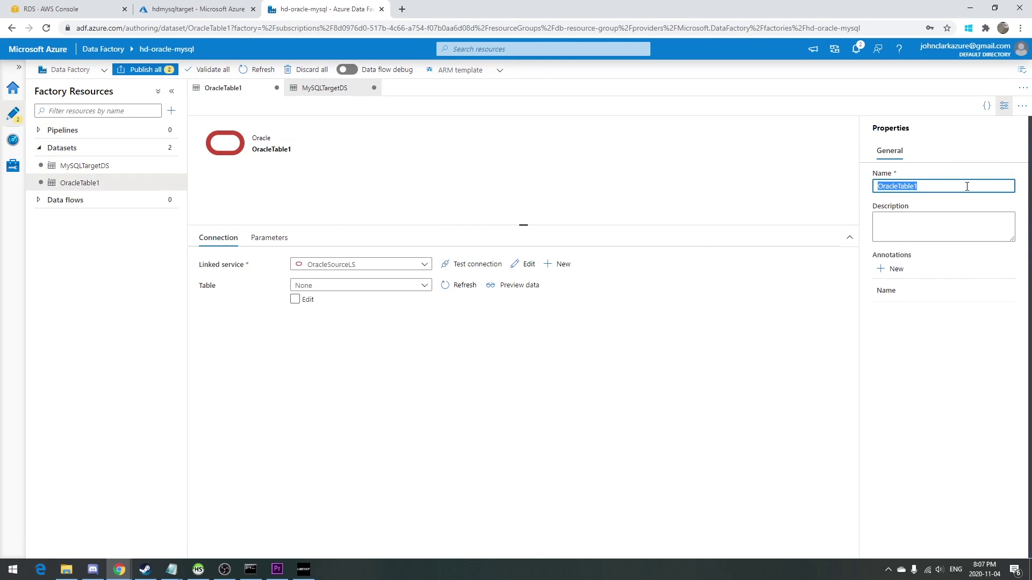
{"action": "type", "text": "OracleSourceDS"}
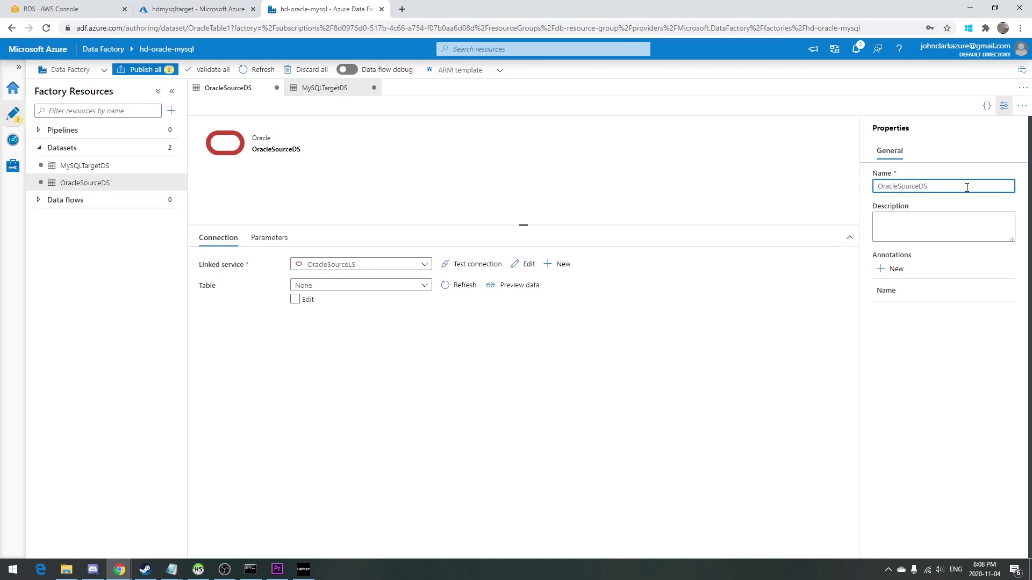
Choose DATASTORE.T_TEST_SOURCE_AUDIT from the Table list and preview its sample audit rows.
{"action": "left_click", "coordinate": [524, 287]}
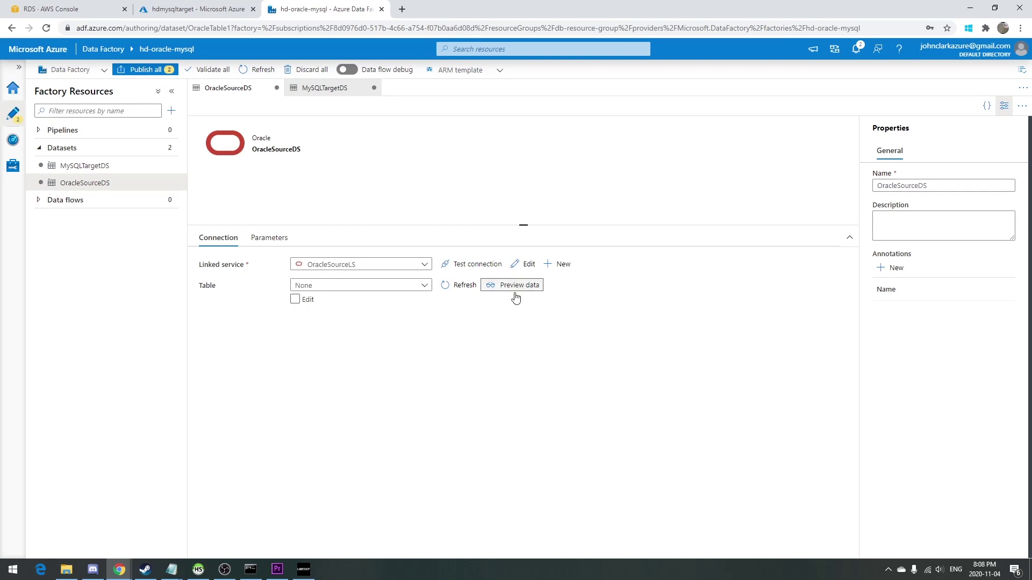
{"action": "left_click", "coordinate": [416, 287]}
{"action": "scroll", "coordinate": [376, 398], "scroll_direction": "down", "scroll_amount": 5}
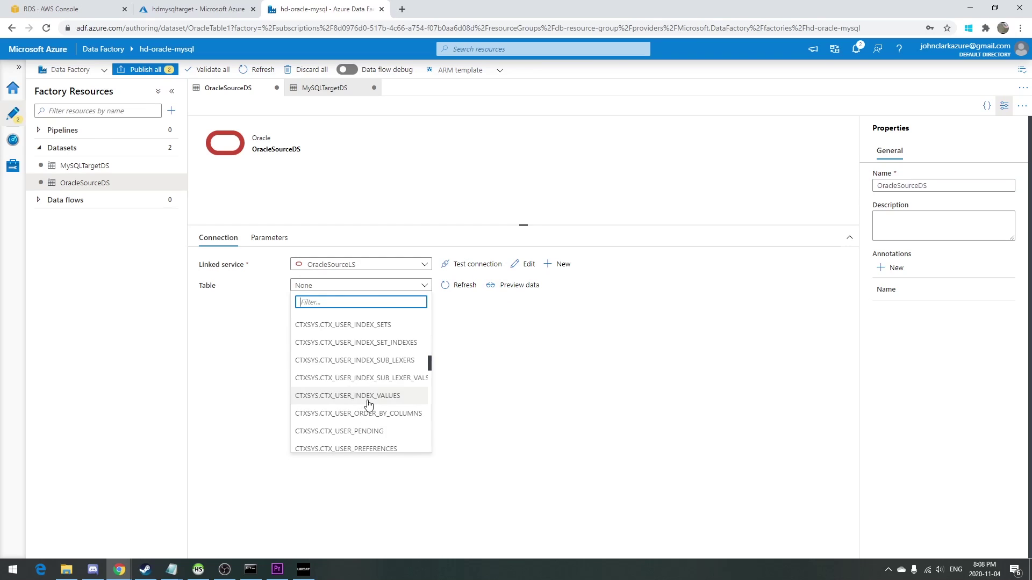
{"action": "scroll", "coordinate": [383, 419], "scroll_direction": "down", "scroll_amount": 5}
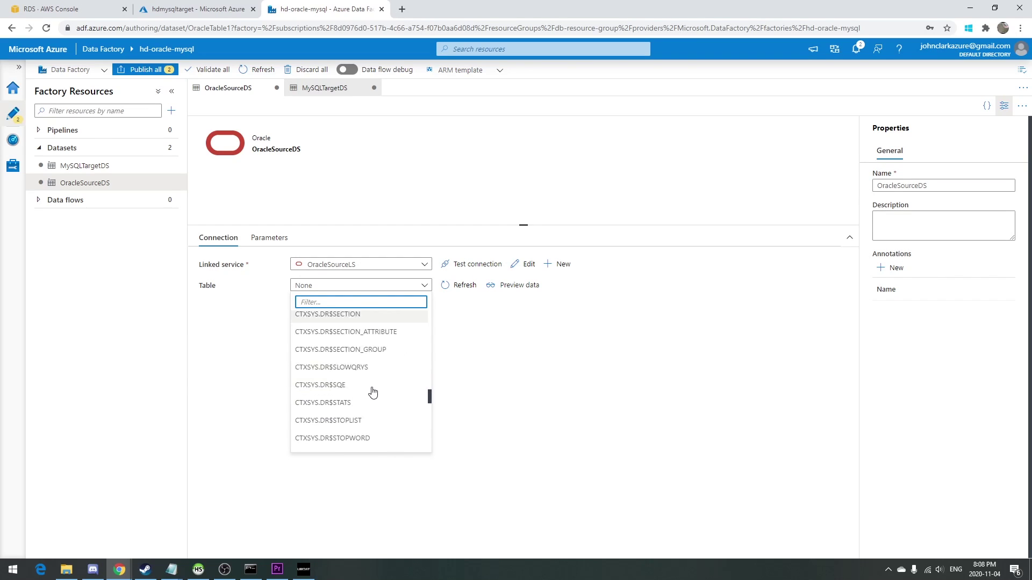
{"action": "scroll", "coordinate": [389, 382], "scroll_direction": "down", "scroll_amount": 10}
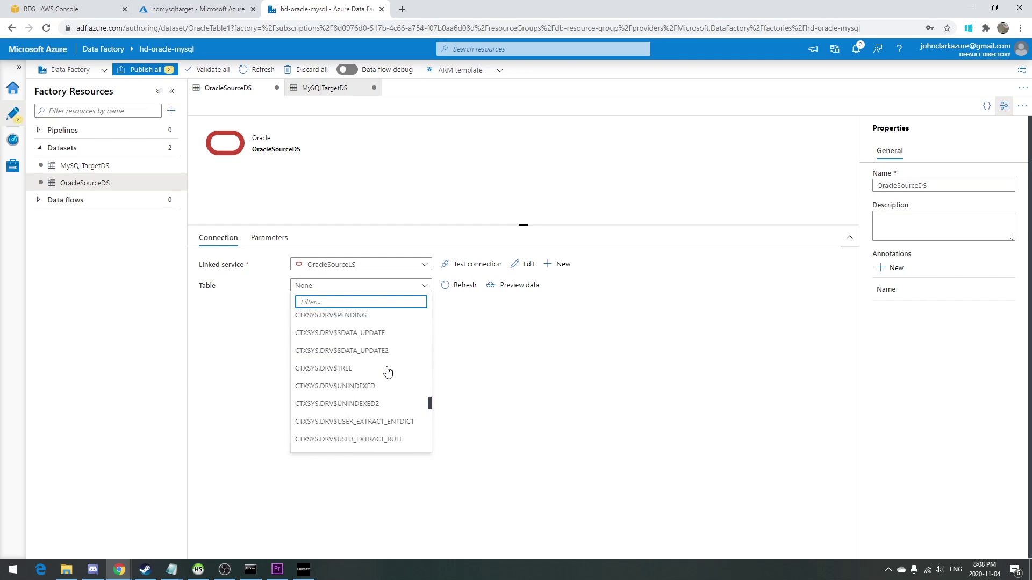
{"action": "scroll", "coordinate": [386, 373], "scroll_direction": "down", "scroll_amount": 5}
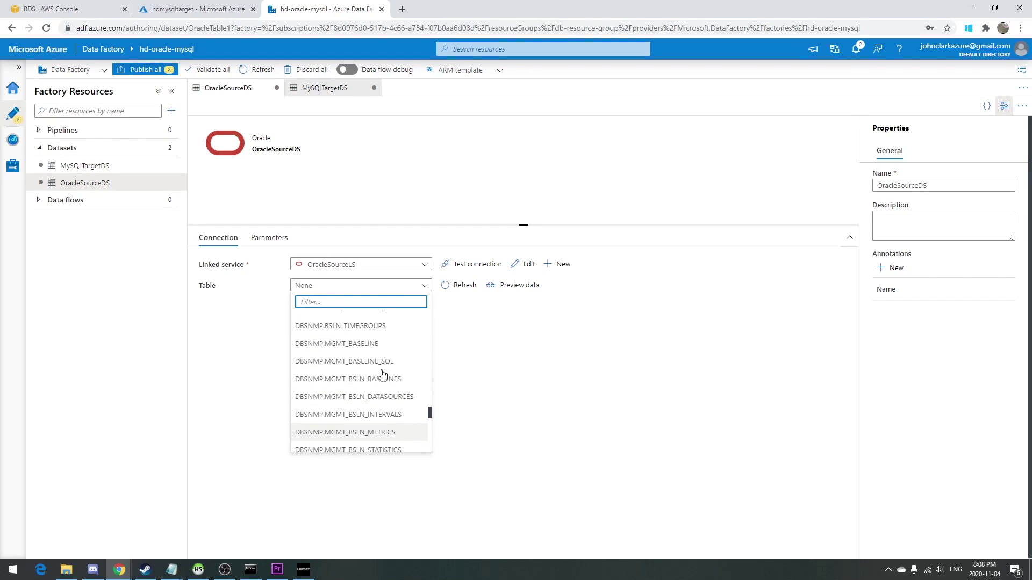
{"action": "left_click", "coordinate": [383, 358]}
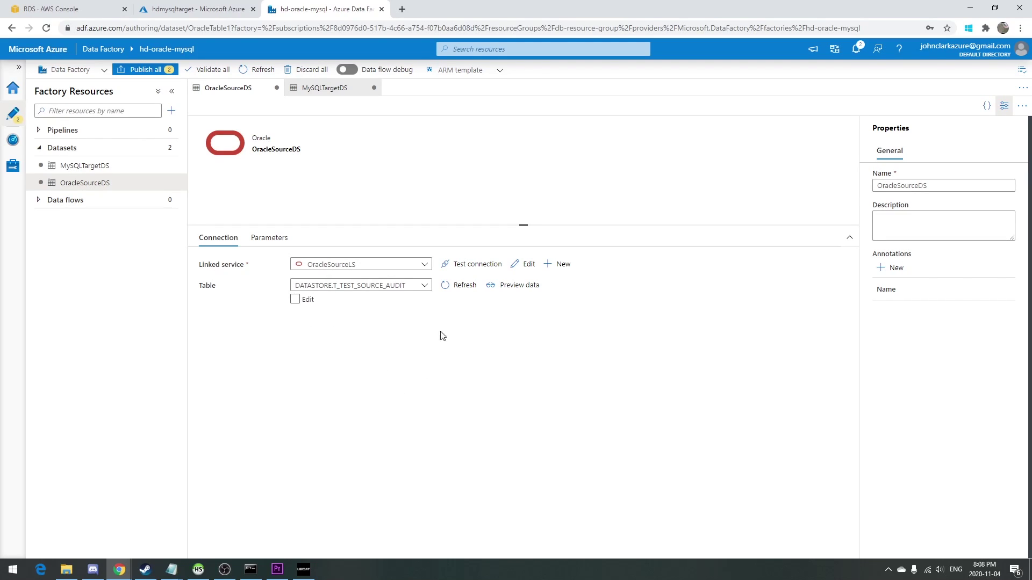
{"action": "left_click", "coordinate": [533, 291]}
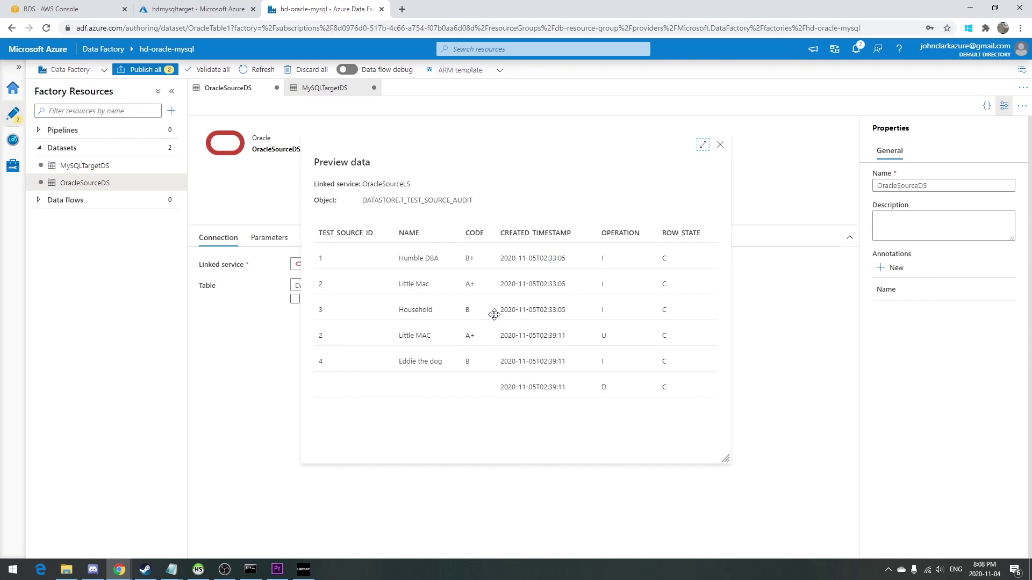
{"action": "left_click", "coordinate": [720, 145]}
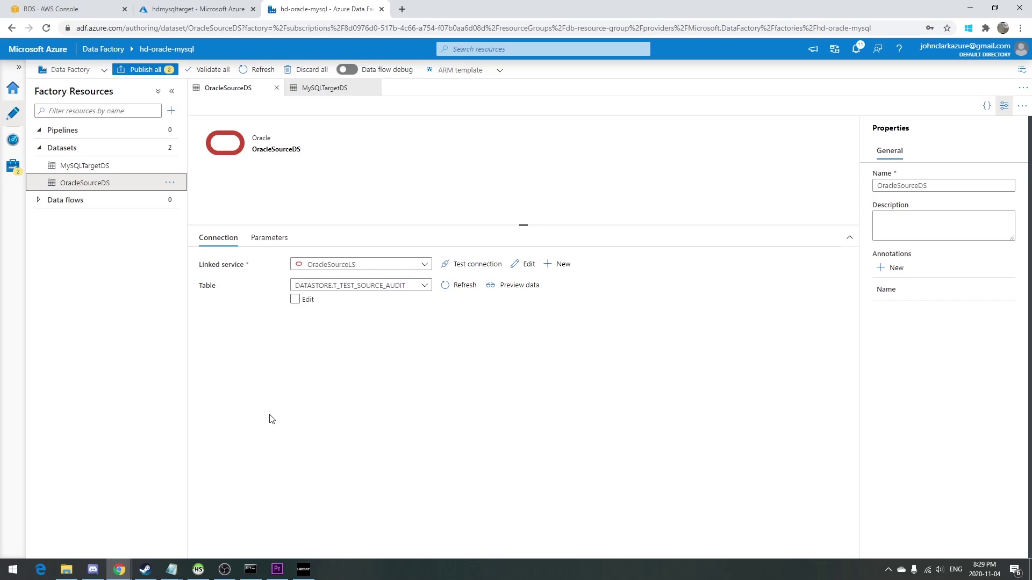
Review the MySQLTargetDS dataset, then create new pipeline pipeline1 with the General activities shown.
{"action": "left_click", "coordinate": [140, 171]}
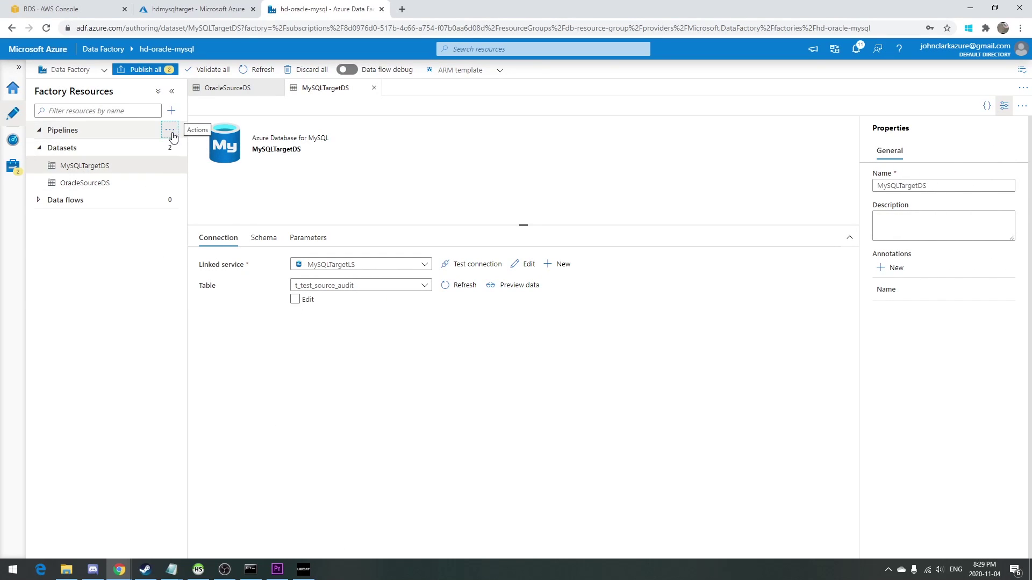
{"action": "left_click", "coordinate": [170, 131]}
{"action": "left_click", "coordinate": [209, 145]}
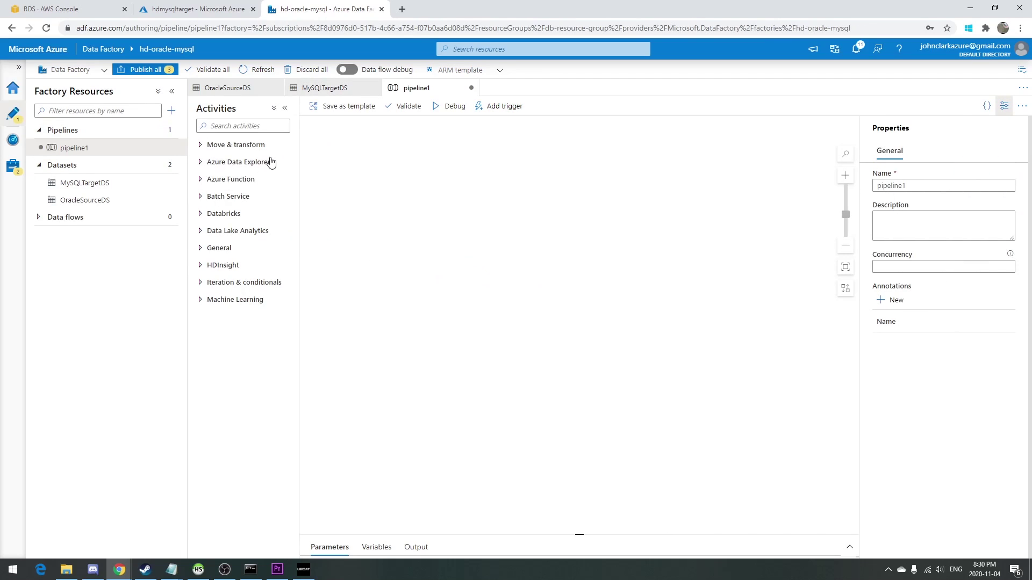
{"action": "left_click", "coordinate": [221, 248]}
Add a Lookup activity to the canvas and name it 'Mark for initial load'.
{"action": "left_click_drag", "start_coordinate": [230, 372], "coordinate": [395, 259]}
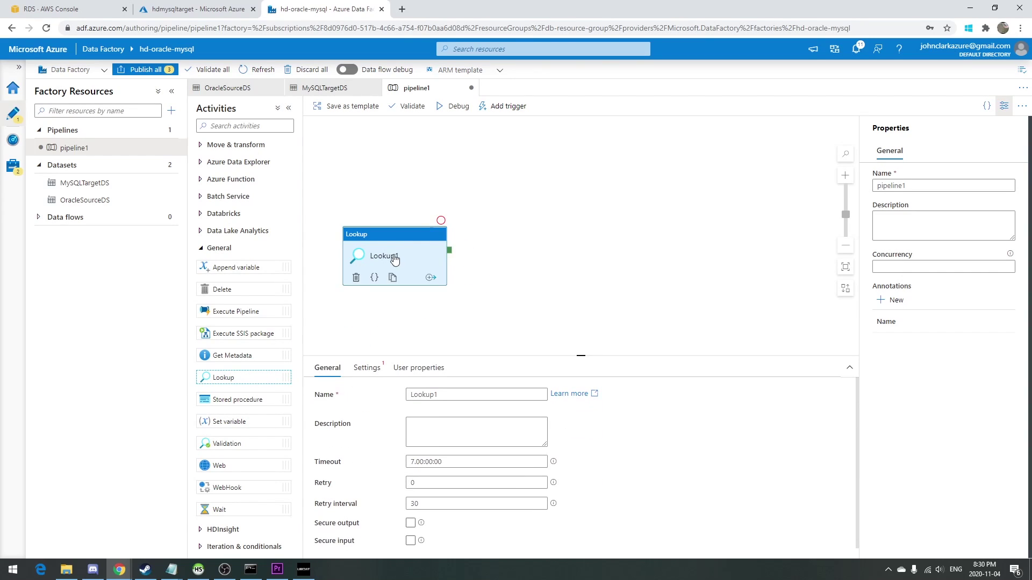
{"action": "left_click", "coordinate": [482, 393]}
{"action": "double_click", "coordinate": [483, 392]}
{"action": "type", "text": "Mark for inti"}
{"action": "key", "text": "BackSpace"}
{"action": "type", "text": "ial load"}
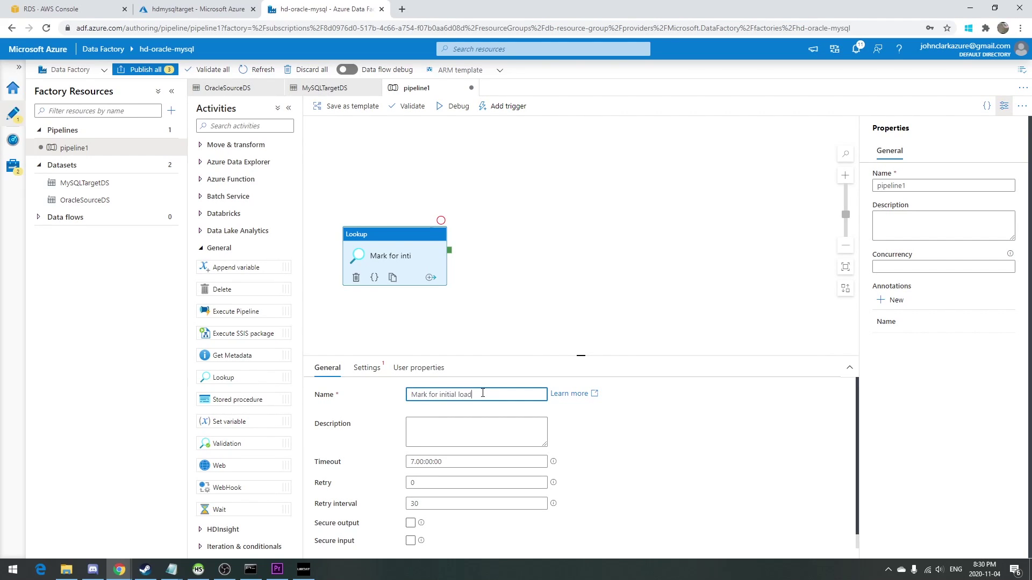
Point the lookup at OracleSourceDS with query 'SELECT datastore.func_mark_for_initial_load FROM dual;'.
{"action": "left_click", "coordinate": [366, 368]}
{"action": "left_click", "coordinate": [435, 394]}
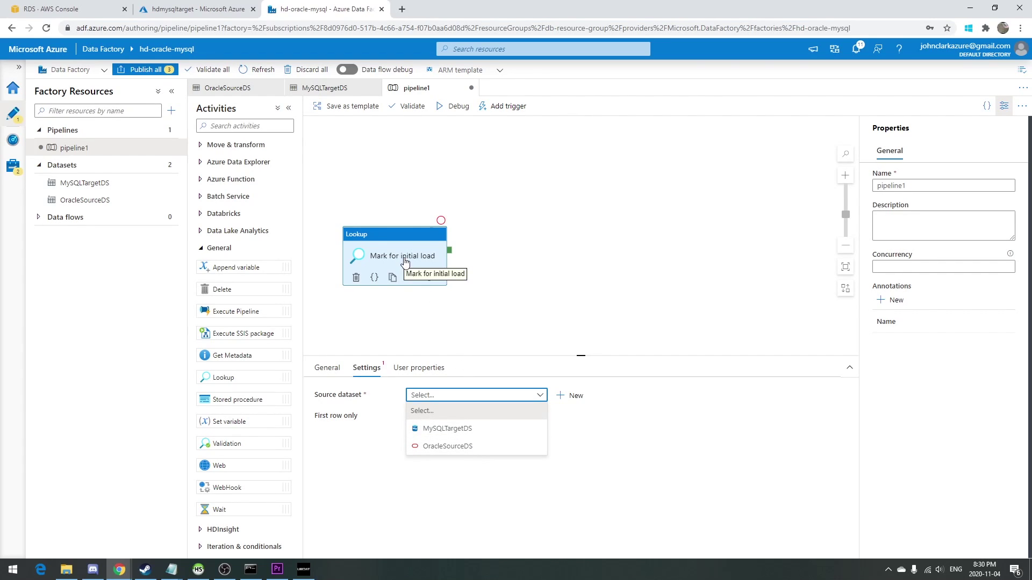
{"action": "left_click", "coordinate": [446, 445]}
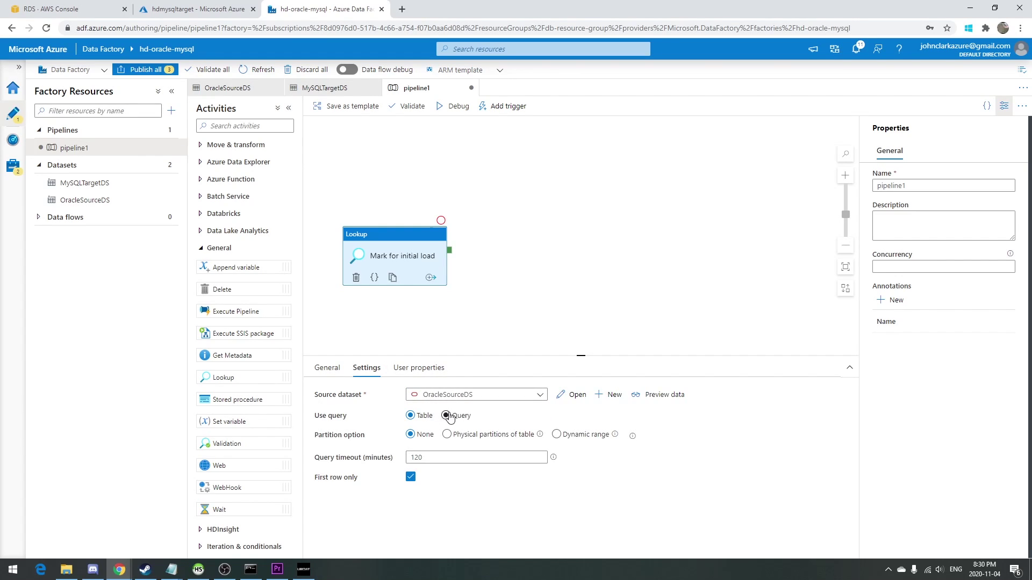
{"action": "left_click", "coordinate": [446, 415]}
{"action": "left_click", "coordinate": [475, 437]}
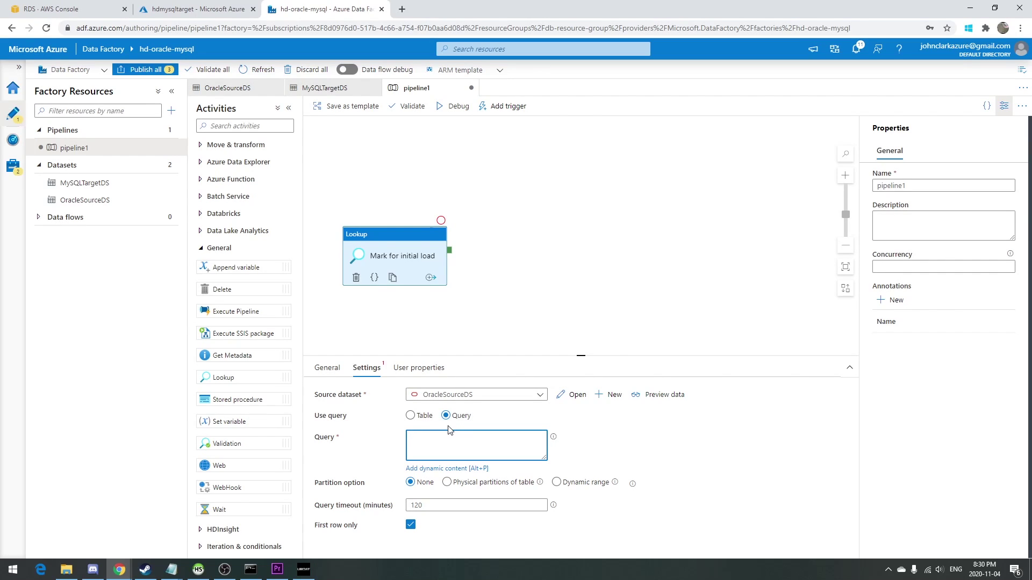
{"action": "type", "text": "SELECT datastore.func_mark_for_initial_load FROM dual;"}
{"action": "key", "text": "Return"}
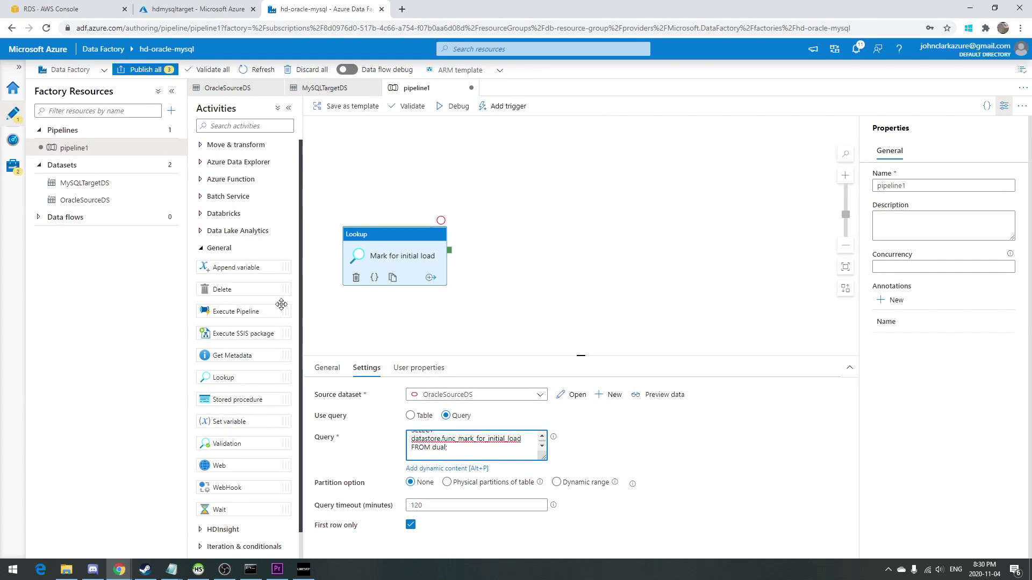
Add a Copy data activity and name it 'Uplift Audit Data'.
{"action": "left_click", "coordinate": [237, 147]}
{"action": "left_click_drag", "start_coordinate": [234, 164], "coordinate": [533, 253]}
{"action": "left_click", "coordinate": [472, 394]}
{"action": "key", "text": "ctrl+shift+Left"}
{"action": "key", "text": "ctrl+shift+Left"}
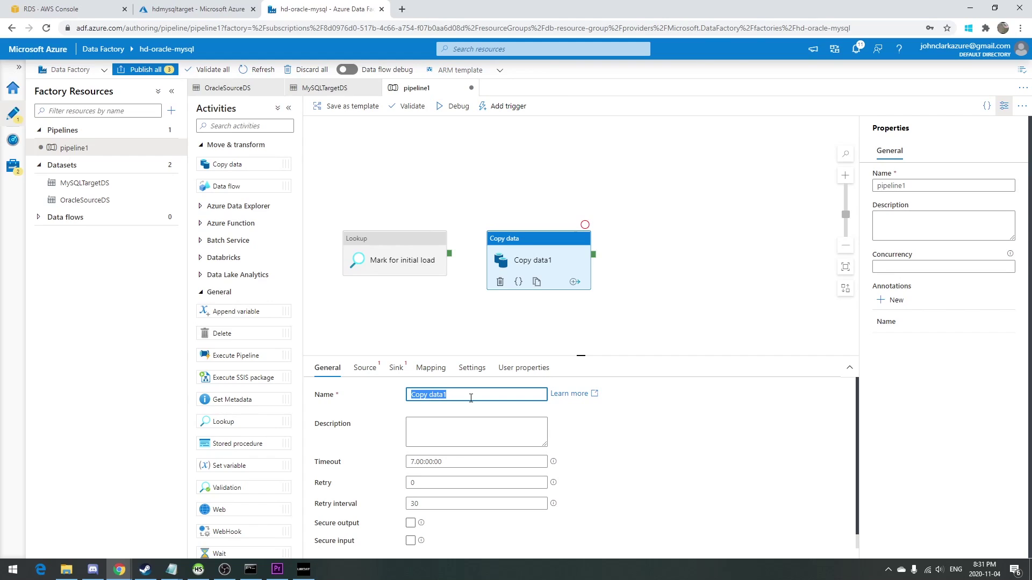
{"action": "type", "text": "Uplo"}
{"action": "key", "text": "BackSpace"}
{"action": "type", "text": "ift Audit Da"}
Set the copy source to OracleSourceDS with query selecting t_test_source_audit rows where row_state = 'U'.
{"action": "left_click", "coordinate": [364, 369]}
{"action": "left_click", "coordinate": [424, 396]}
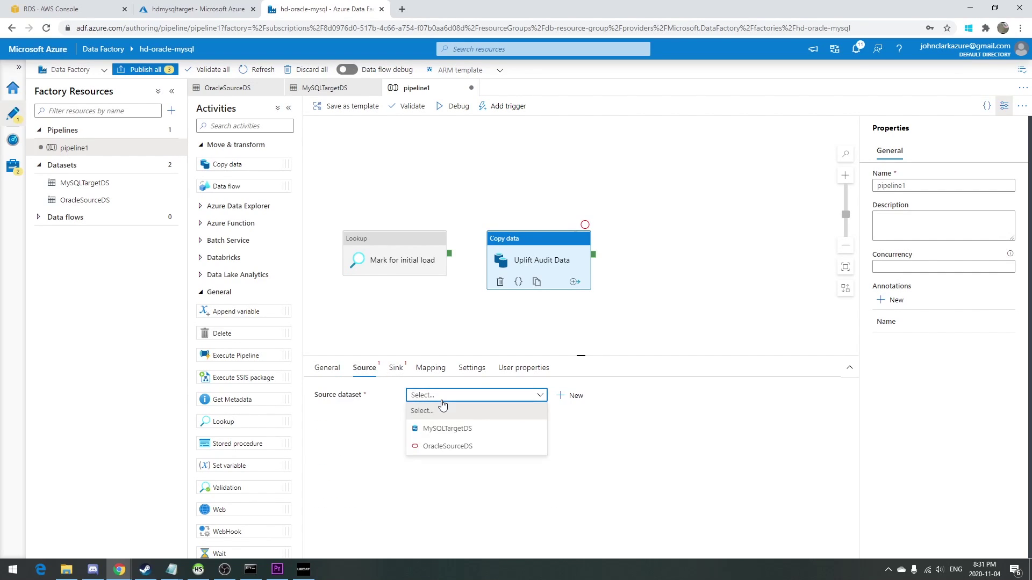
{"action": "left_click", "coordinate": [452, 444]}
{"action": "left_click", "coordinate": [446, 416]}
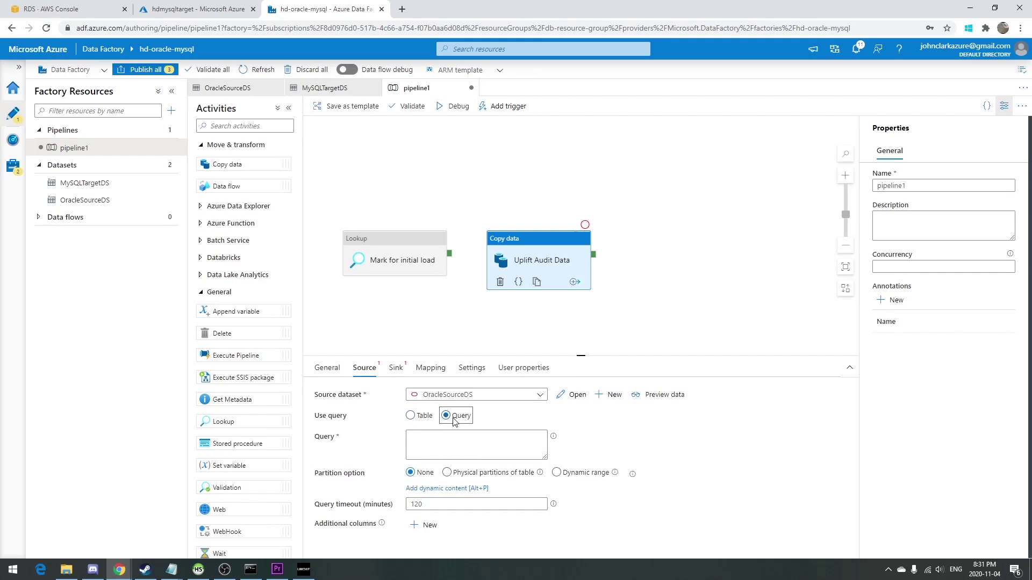
{"action": "left_click", "coordinate": [430, 435]}
{"action": "type", "text": "SELECT "}
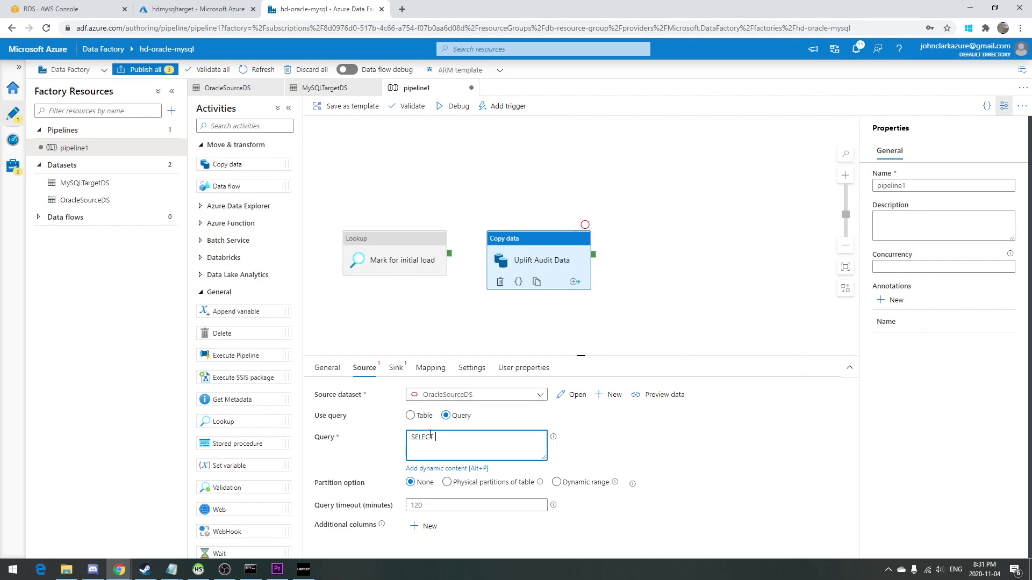
{"action": "type", "text": "* FROM datastore.t_test_source_audit WHERE row_st"}
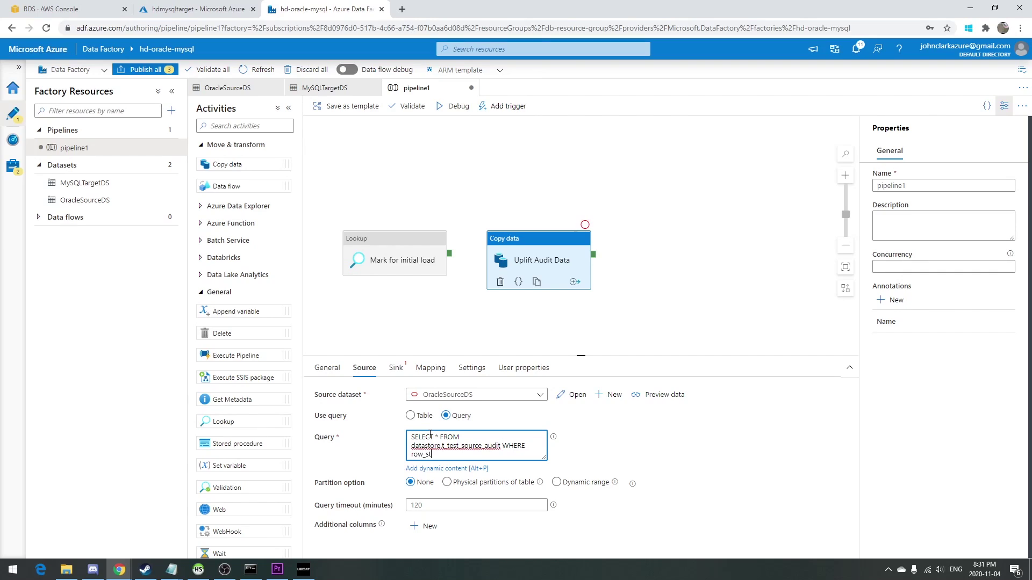
{"action": "type", "text": "ate = 'U';"}
{"action": "key", "text": "Return"}
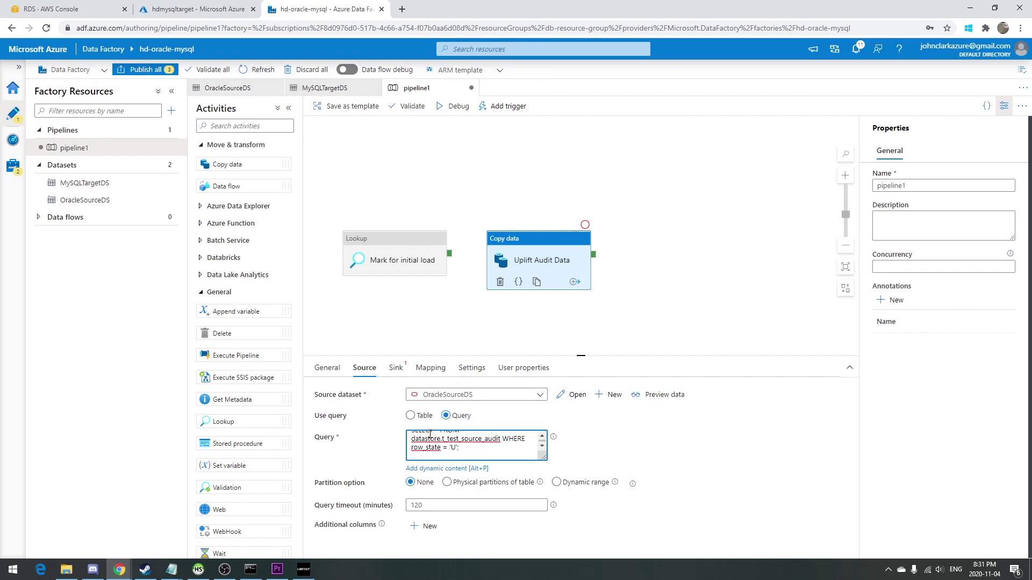
Set the sink to MySQLTargetDS with pre-copy script 'truncate table t_test_source_audit;' and import mapping schemas.
{"action": "left_click", "coordinate": [398, 368]}
{"action": "left_click", "coordinate": [428, 395]}
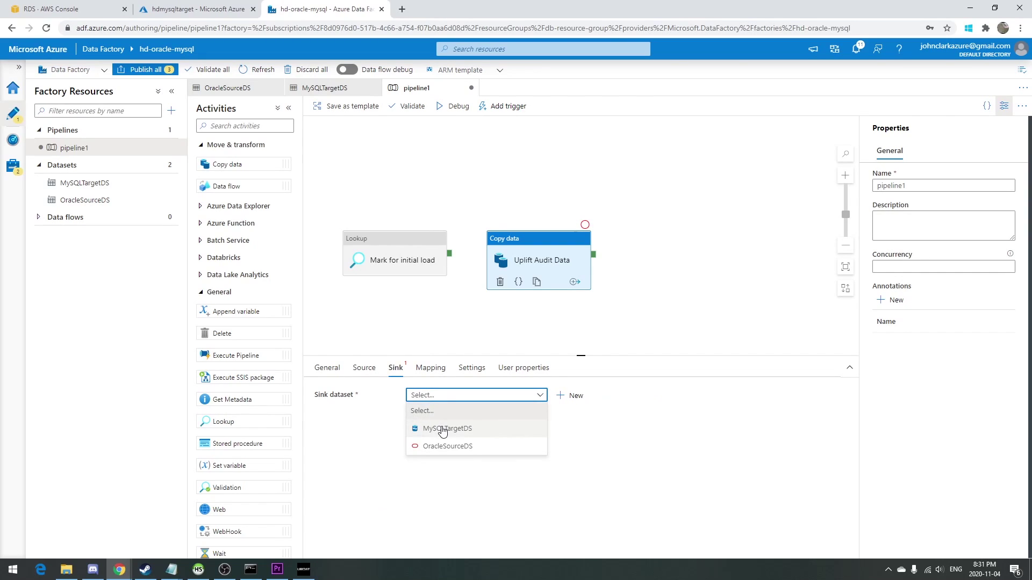
{"action": "left_click", "coordinate": [442, 429]}
{"action": "left_click", "coordinate": [423, 413]}
{"action": "type", "text": "truncate table t_test_sou"}
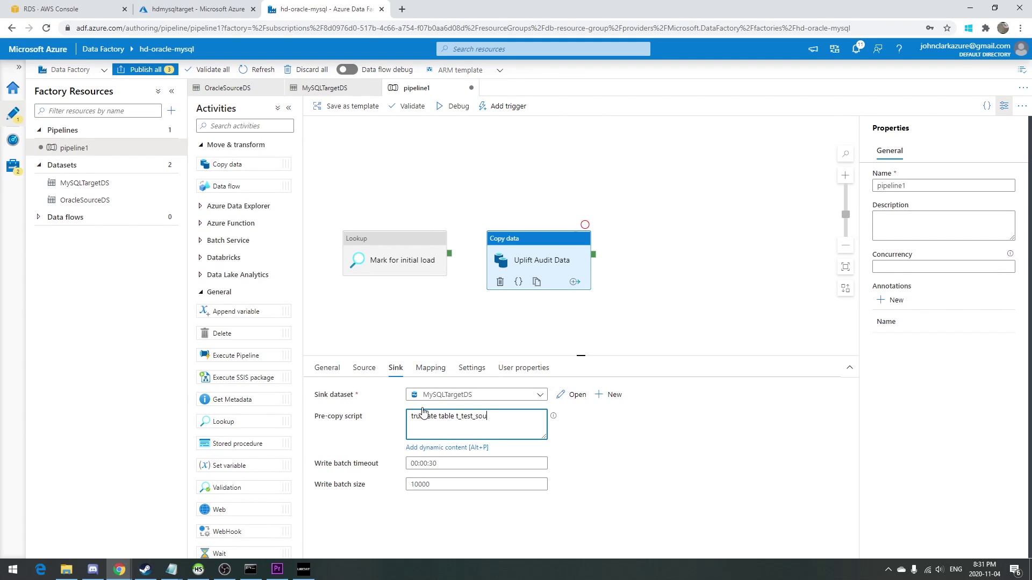
{"action": "type", "text": "rce_audit;"}
{"action": "key", "text": "Return"}
{"action": "left_click", "coordinate": [427, 368]}
{"action": "left_click", "coordinate": [378, 421]}
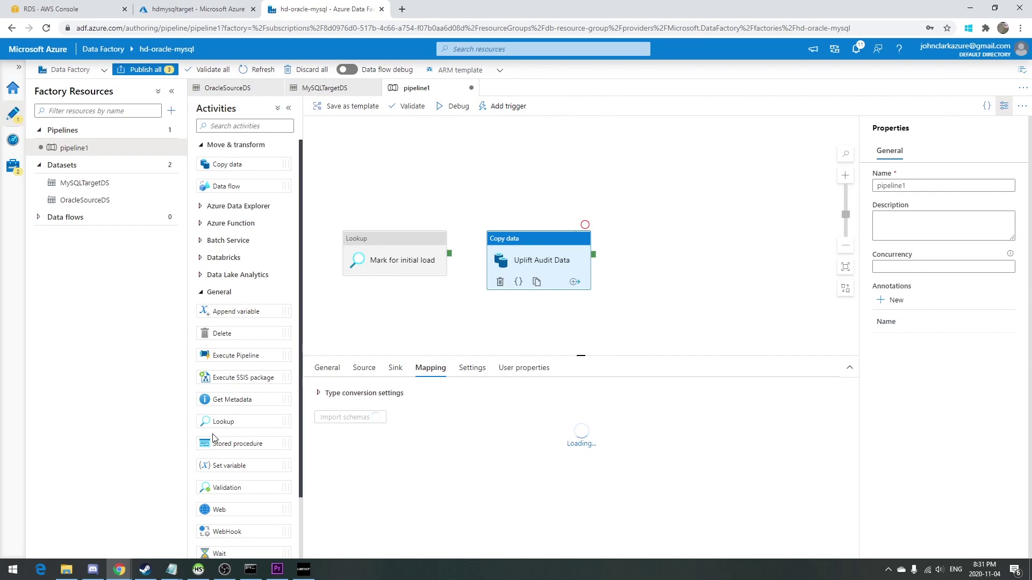
Add a third Lookup activity named 'Mark upload complete'.
{"action": "left_click_drag", "start_coordinate": [222, 421], "coordinate": [642, 261]}
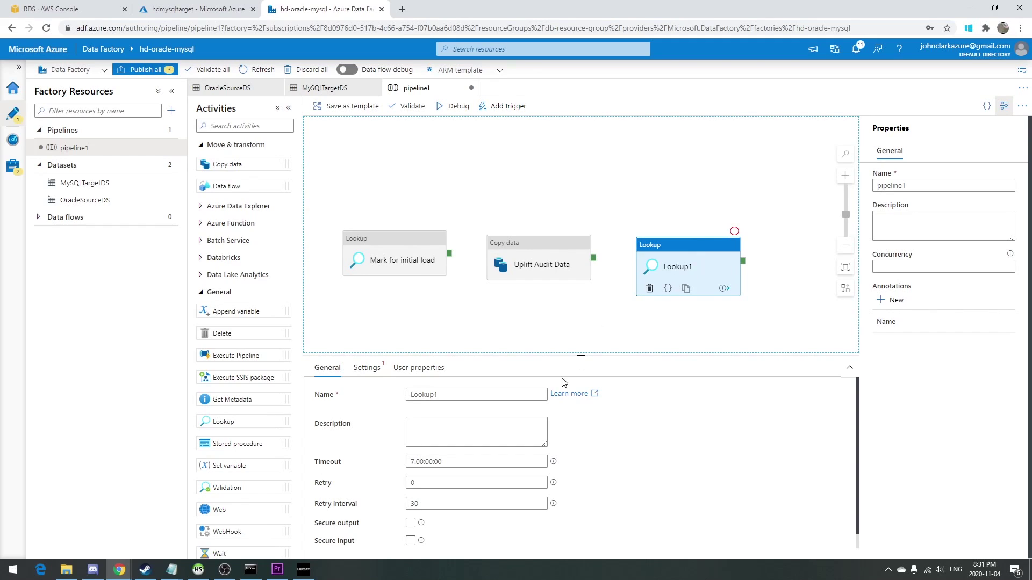
{"action": "double_click", "coordinate": [478, 399]}
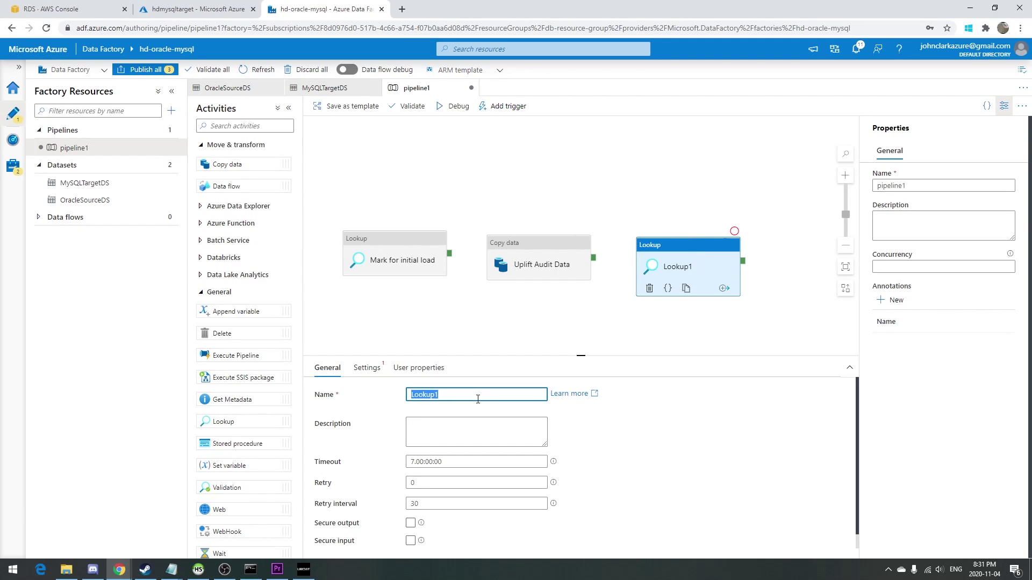
{"action": "type", "text": "Mark upload complete"}
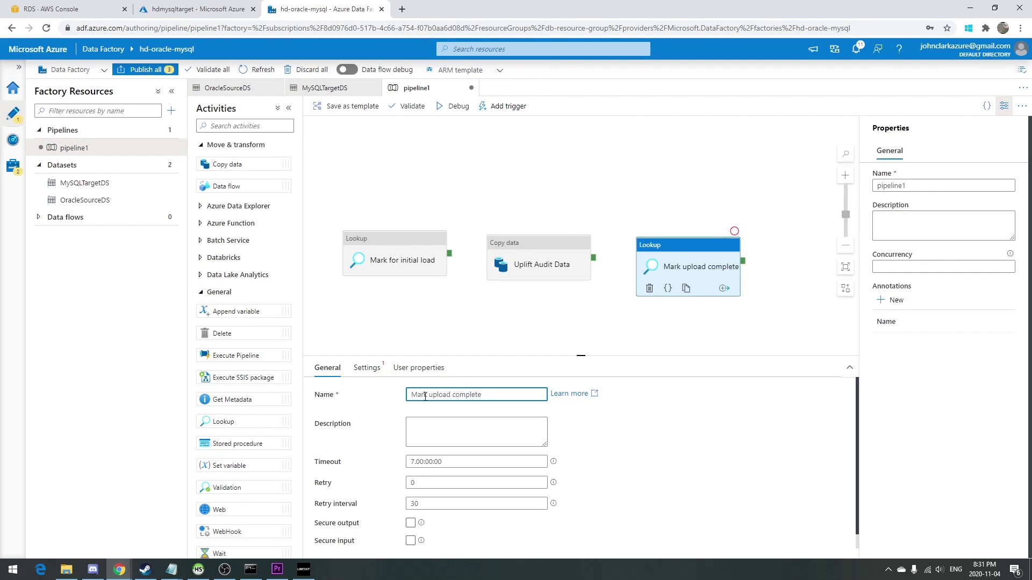
Point it at OracleSourceDS with query 'SELECT datastore.func_mark_completed FROM dual'.
{"action": "left_click", "coordinate": [367, 367]}
{"action": "left_click", "coordinate": [422, 395]}
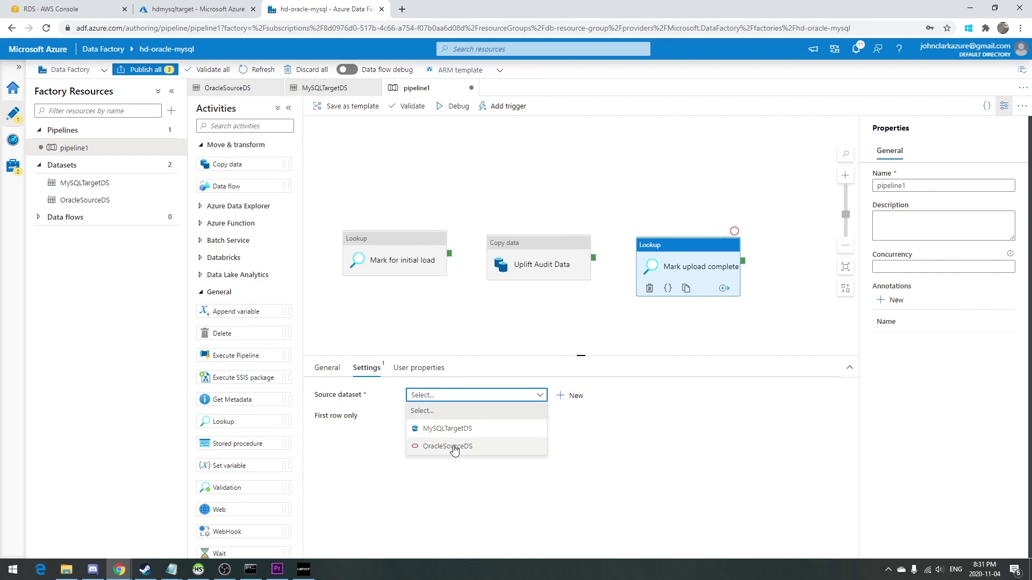
{"action": "left_click", "coordinate": [454, 447]}
{"action": "left_click", "coordinate": [456, 416]}
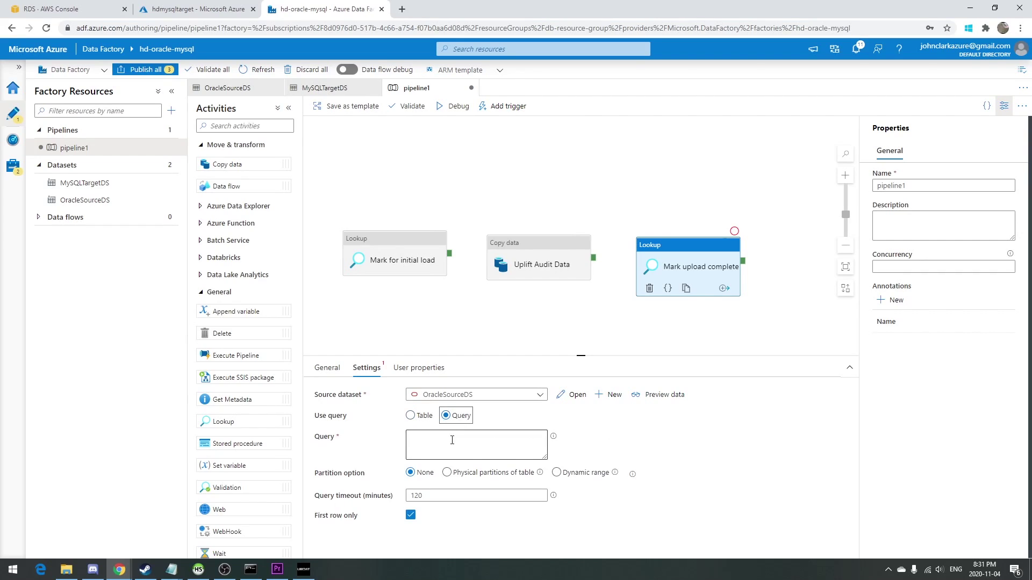
{"action": "left_click", "coordinate": [449, 439]}
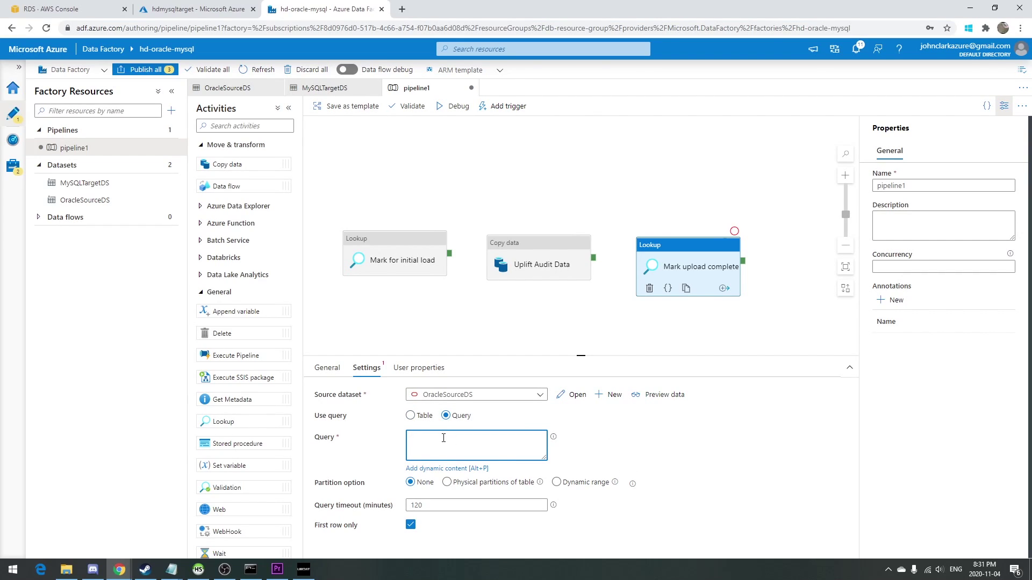
{"action": "type", "text": "SELECT datastore.func_mark_completed FROM dual;"}
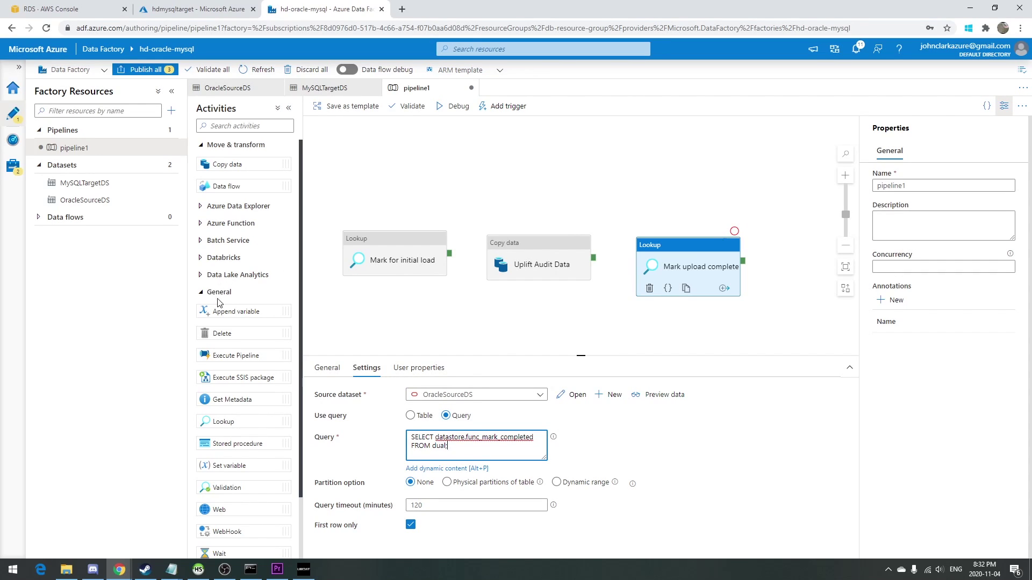
Add a fourth Lookup activity named 'Merge from audit to final'.
{"action": "left_click_drag", "start_coordinate": [223, 421], "coordinate": [786, 319]}
{"action": "double_click", "coordinate": [507, 398]}
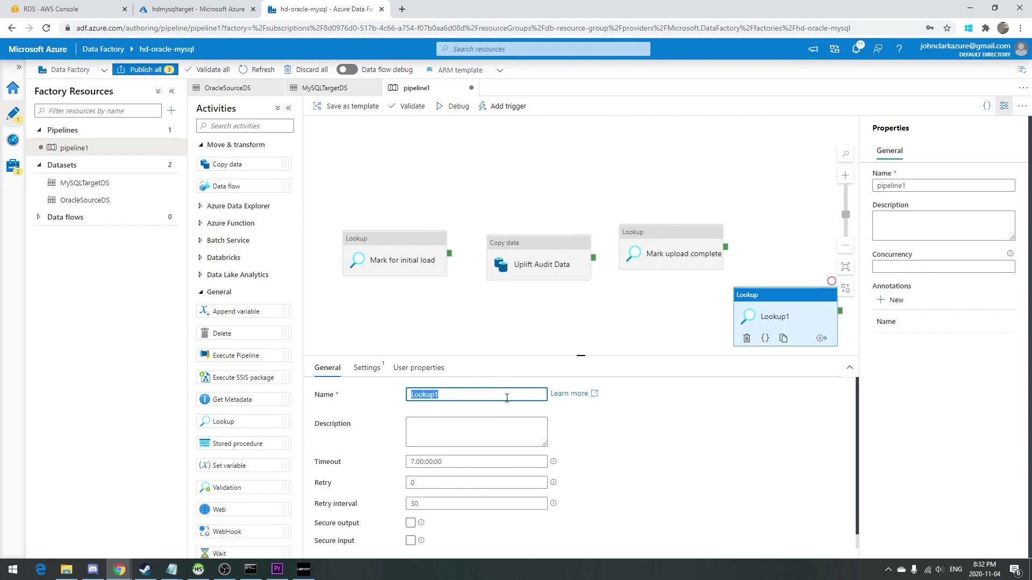
{"action": "type", "text": "Merge from audit to final"}
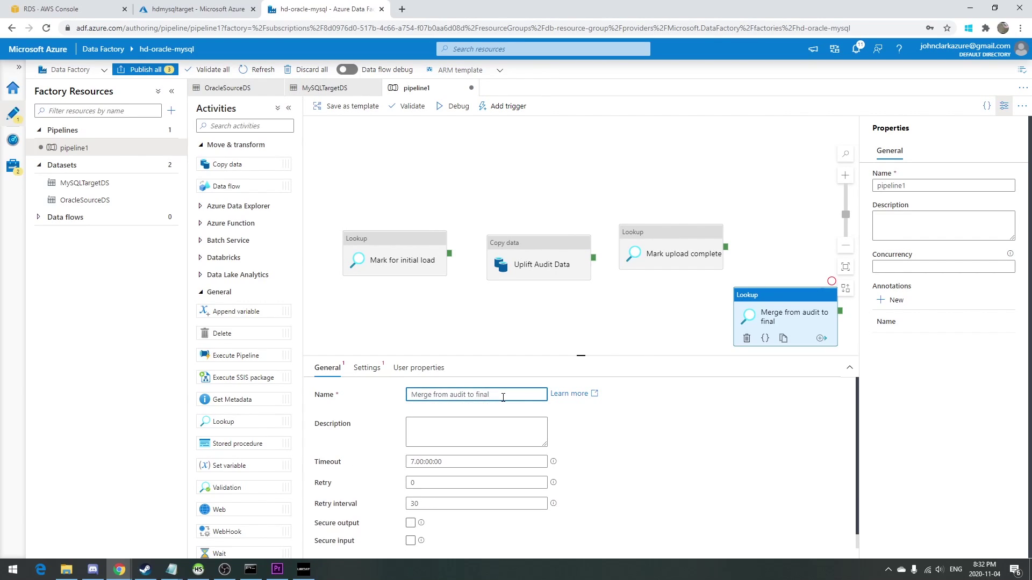
Point it at MySQLTargetDS with query 'SELECT func_upsert_data( 1 );'.
{"action": "left_click", "coordinate": [366, 368]}
{"action": "left_click", "coordinate": [422, 395]}
{"action": "left_click", "coordinate": [436, 429]}
{"action": "left_click", "coordinate": [448, 416]}
{"action": "left_click", "coordinate": [447, 441]}
{"action": "type", "text": "SEL"}
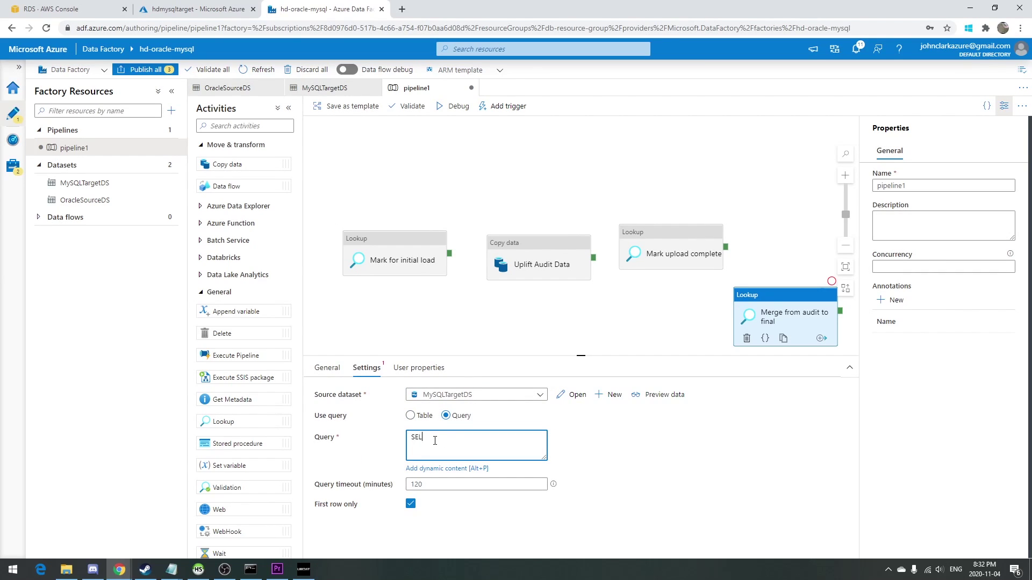
{"action": "type", "text": "ECT func_upsert_dat"}
{"action": "type", "text": "("}
Connect the four activities on success in order and arrange them into a tidy chain.
{"action": "left_click_drag", "start_coordinate": [449, 254], "coordinate": [492, 267]}
{"action": "left_click_drag", "start_coordinate": [593, 258], "coordinate": [755, 315]}
{"action": "left_click_drag", "start_coordinate": [426, 248], "coordinate": [401, 166]}
{"action": "left_click_drag", "start_coordinate": [502, 237], "coordinate": [488, 233]}
{"action": "left_click_drag", "start_coordinate": [688, 240], "coordinate": [680, 310]}
{"action": "mouse_move", "coordinate": [779, 313]}
{"action": "left_mouse_down"}
{"action": "mouse_move", "coordinate": [782, 344]}
{"action": "mouse_move", "coordinate": [788, 327]}
{"action": "left_mouse_up"}
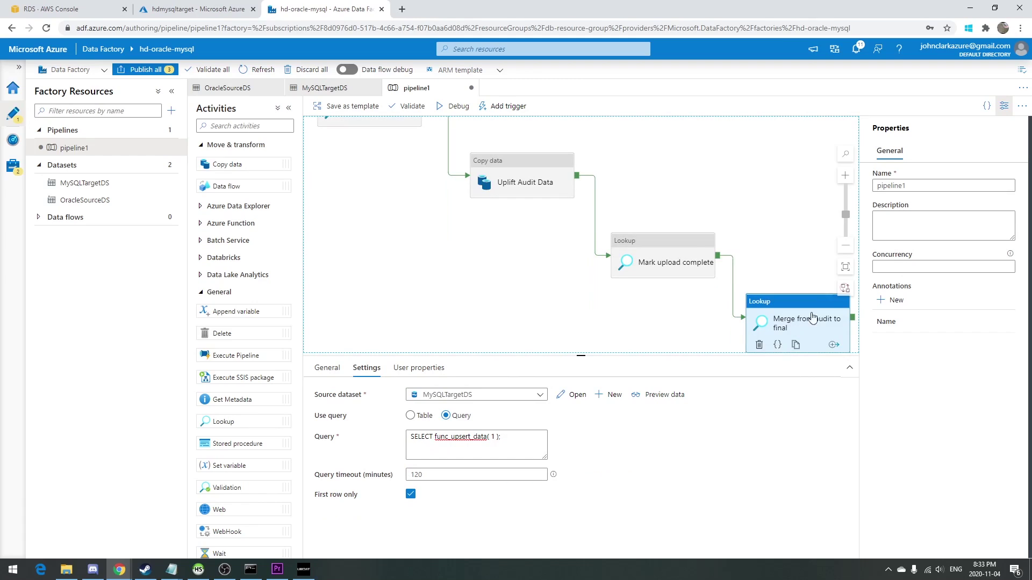
{"action": "left_click", "coordinate": [845, 267]}
Debug-run pipeline1 and refresh the Output statuses until all four activities succeed.
{"action": "left_click", "coordinate": [461, 110]}
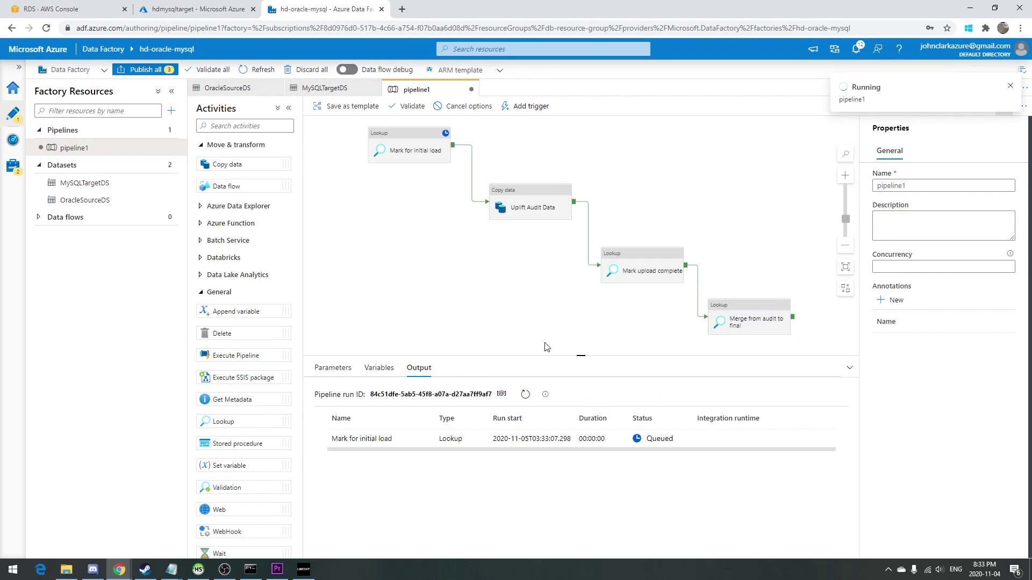
{"action": "left_click", "coordinate": [524, 394]}
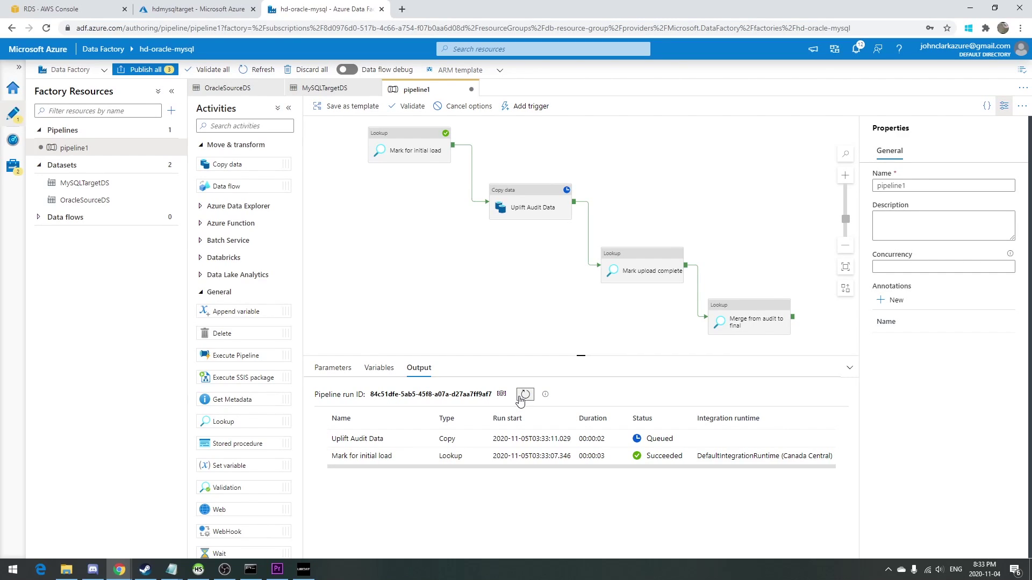
{"action": "left_click", "coordinate": [525, 395]}
{"action": "left_click", "coordinate": [524, 395]}
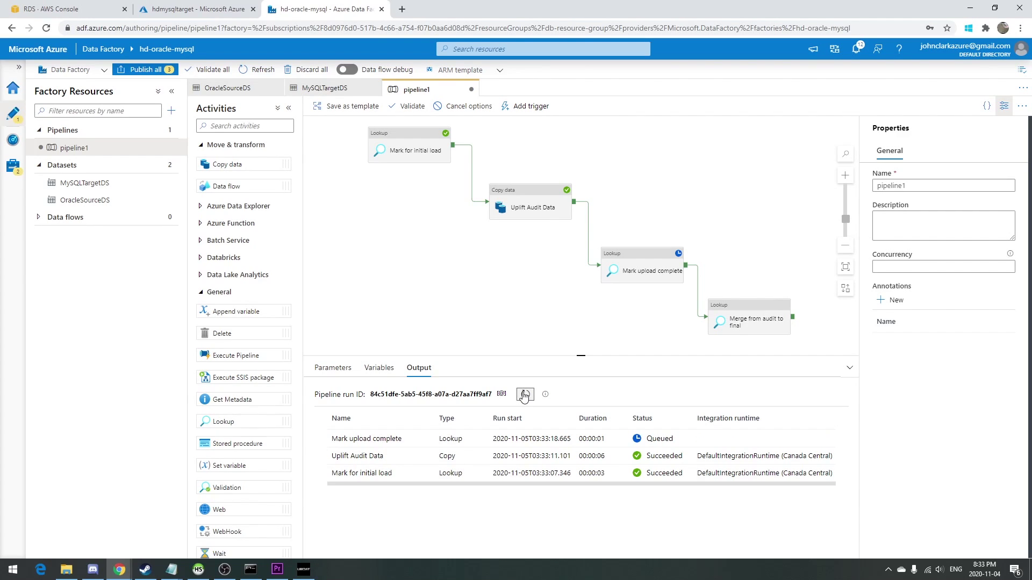
{"action": "left_click", "coordinate": [525, 395]}
{"action": "left_click", "coordinate": [525, 395]}
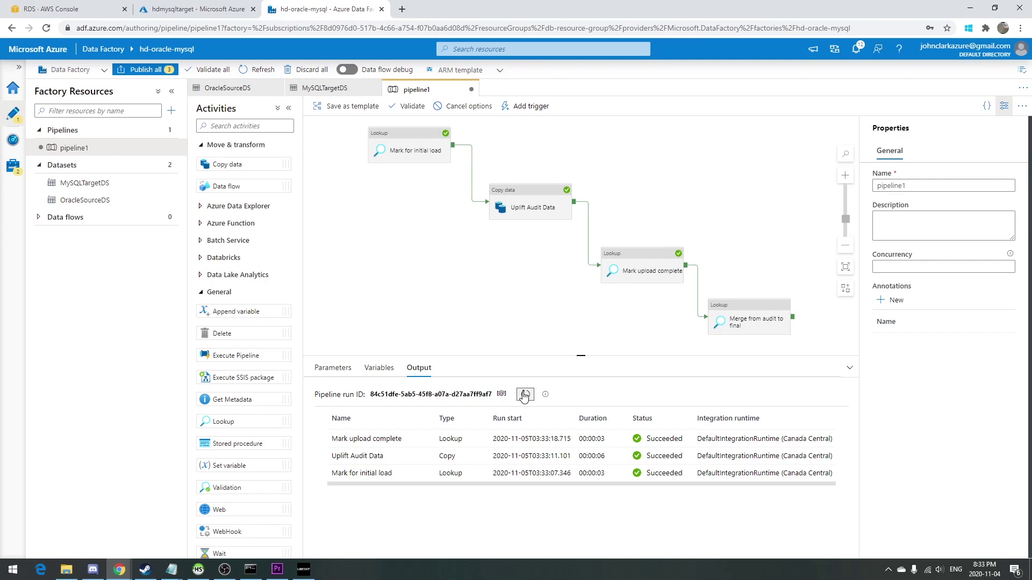
{"action": "left_click", "coordinate": [525, 395]}
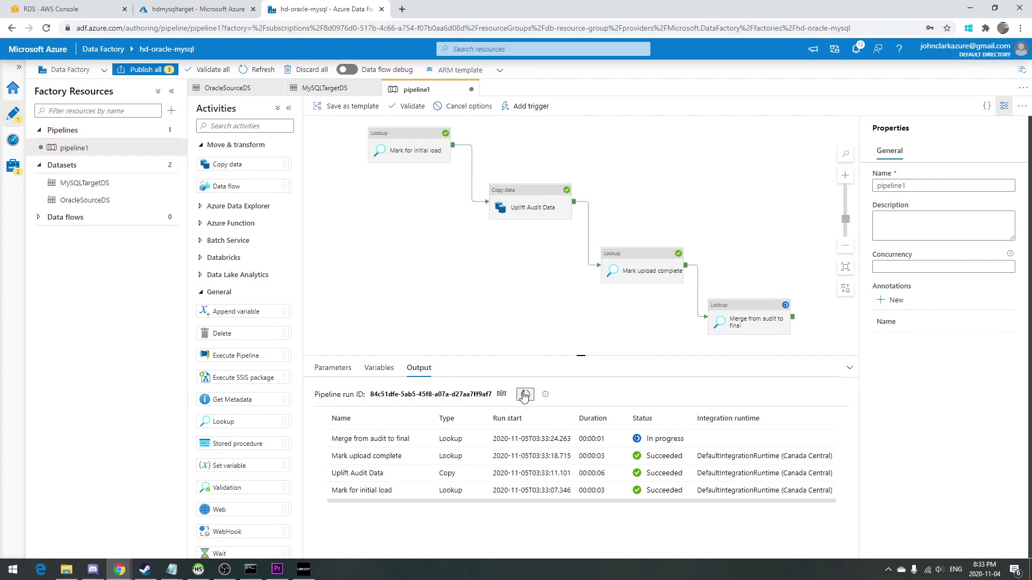
{"action": "left_click", "coordinate": [525, 395]}
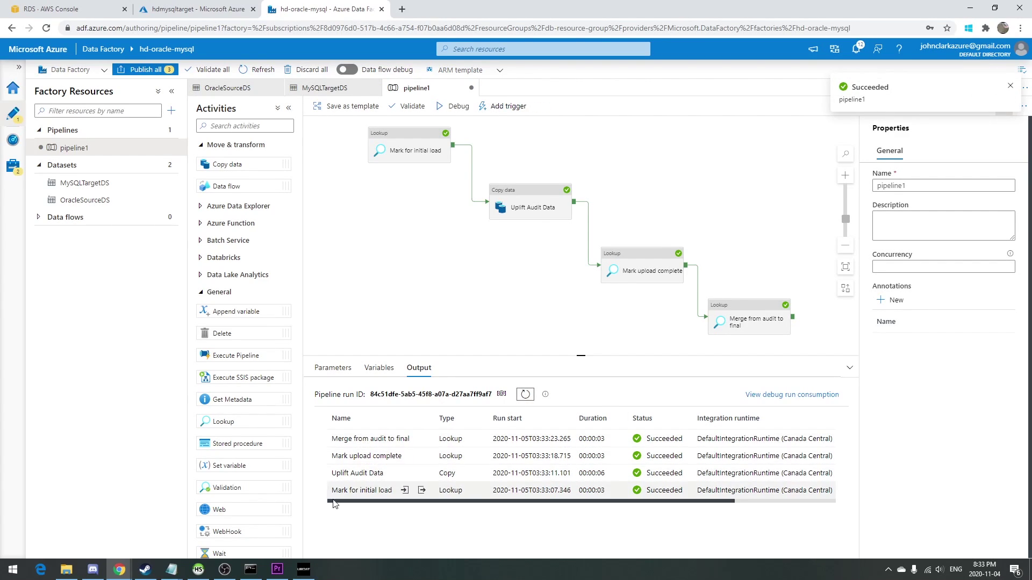
In HeidiSQL, run SELECT * FROM t_test_target and compare the rows with the Oracle session.
{"action": "left_click", "coordinate": [198, 572]}
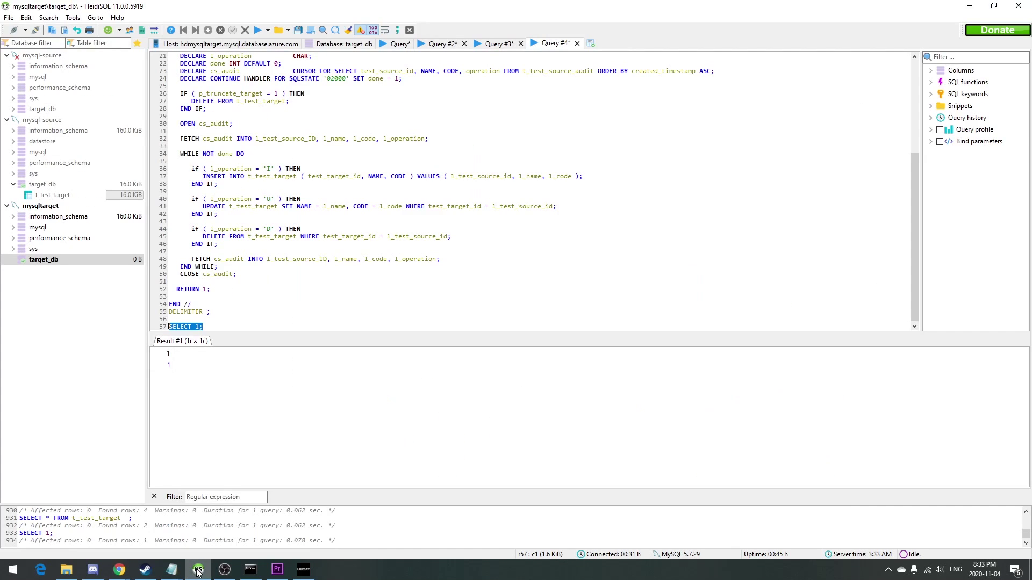
{"action": "double_click", "coordinate": [261, 88]}
{"action": "scroll", "coordinate": [537, 232], "scroll_direction": "down", "scroll_amount": 7}
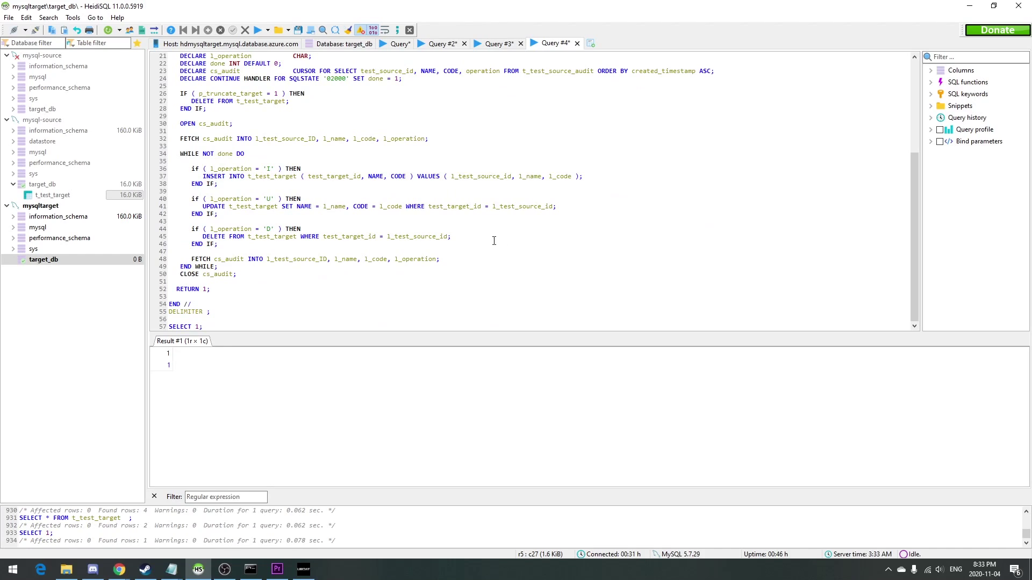
{"action": "left_click", "coordinate": [429, 326]}
{"action": "key", "text": "BackSpace"}
{"action": "key", "text": "BackSpace"}
{"action": "type", "text": "* FROM t_test_target"}
{"action": "key", "text": "shift+Home"}
{"action": "key", "text": "ctrl+F9"}
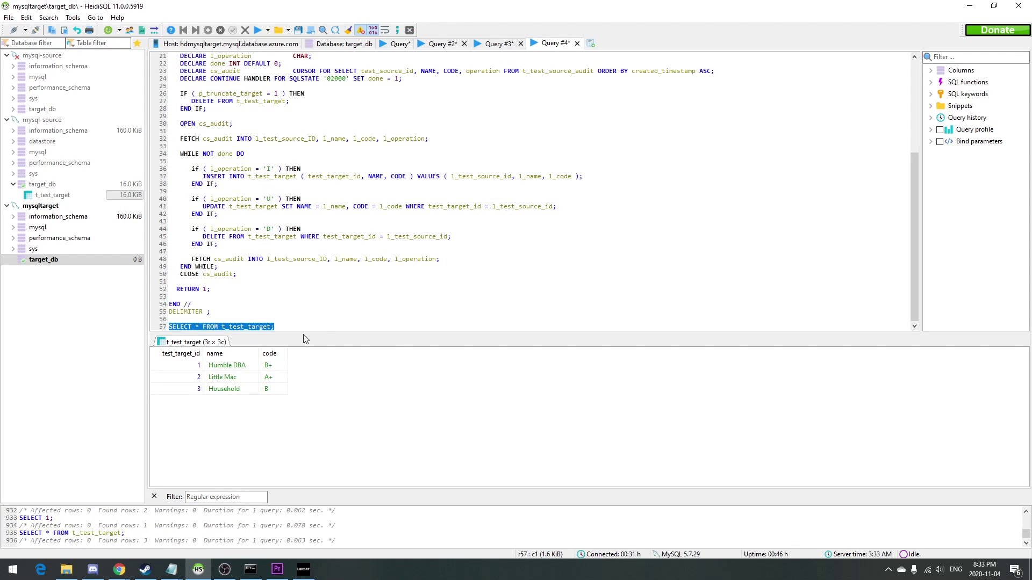
{"action": "left_click", "coordinate": [251, 571]}
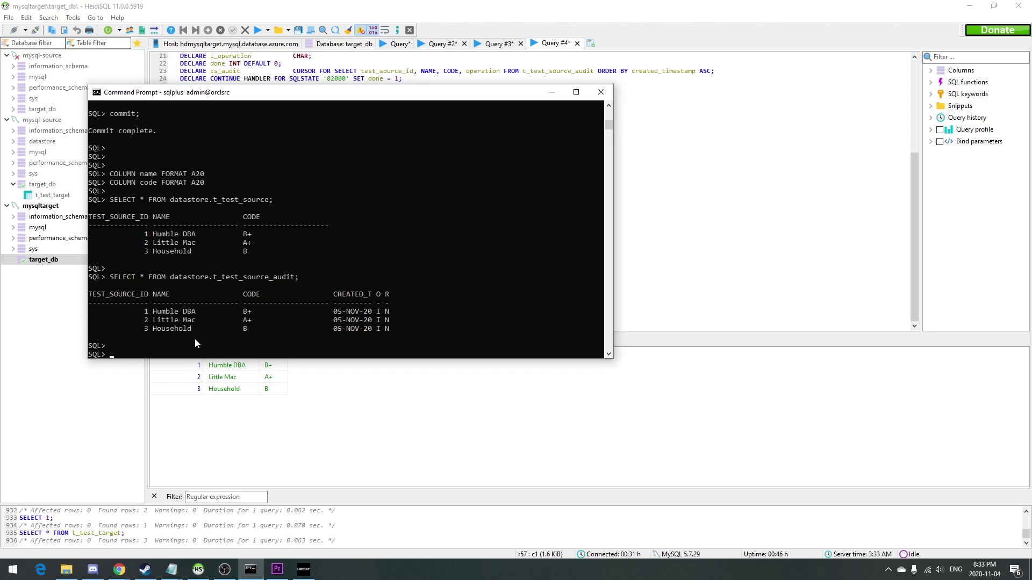
{"action": "key", "text": "alt+Tab"}
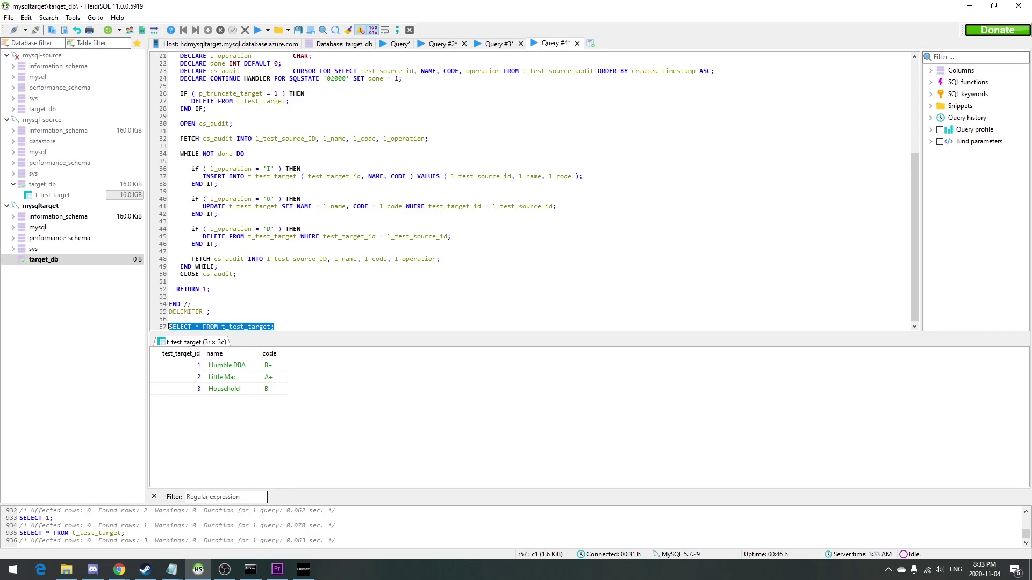
Back in Azure Data Factory, rename pipeline1 to 'Initial Load' and create another new pipeline.
{"action": "mouse_move", "coordinate": [119, 570]}
{"action": "left_click", "coordinate": [95, 532]}
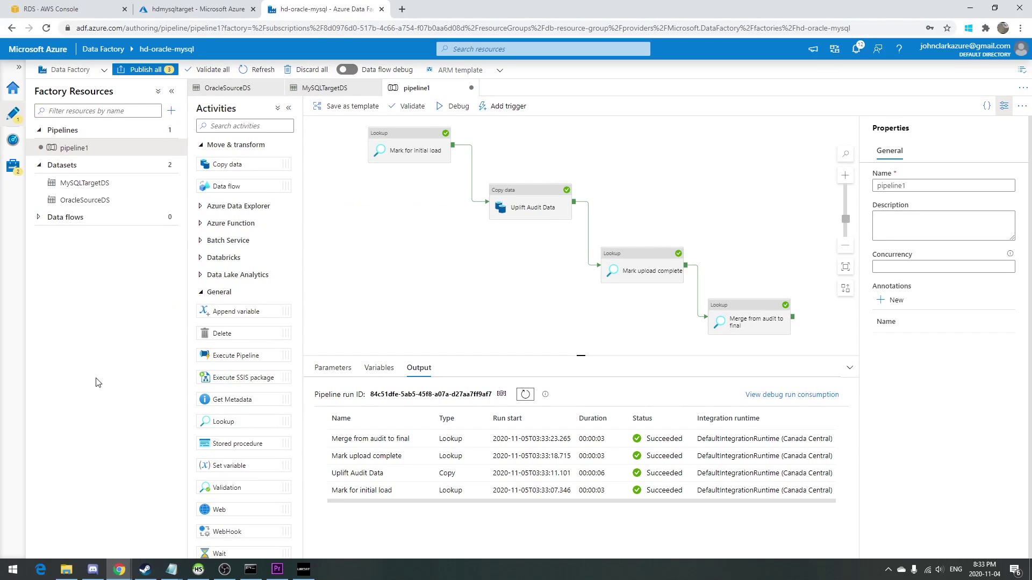
{"action": "left_click", "coordinate": [113, 147]}
{"action": "double_click", "coordinate": [875, 186]}
{"action": "type", "text": "I"}
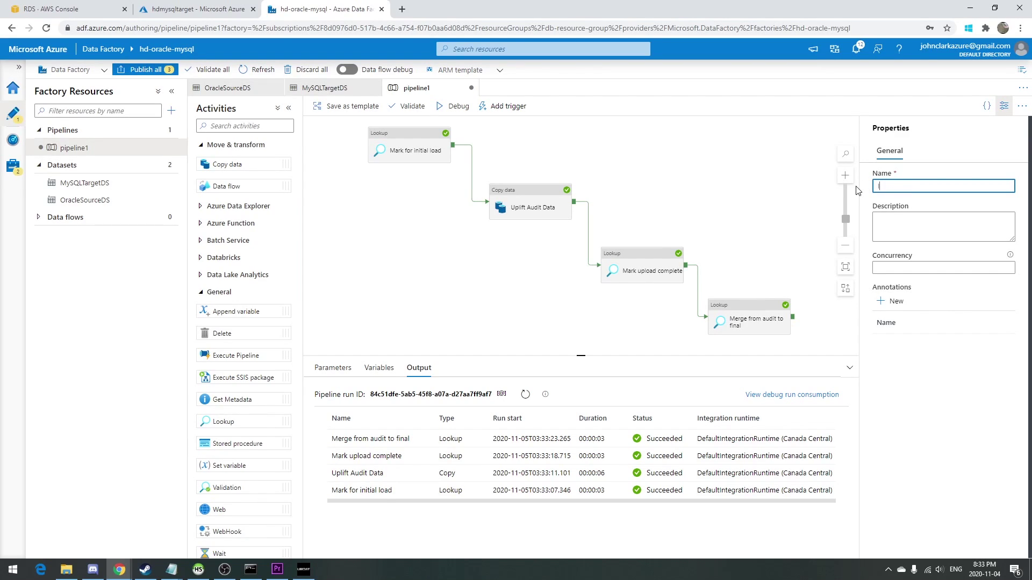
{"action": "type", "text": "nitial Load"}
{"action": "left_click", "coordinate": [169, 130]}
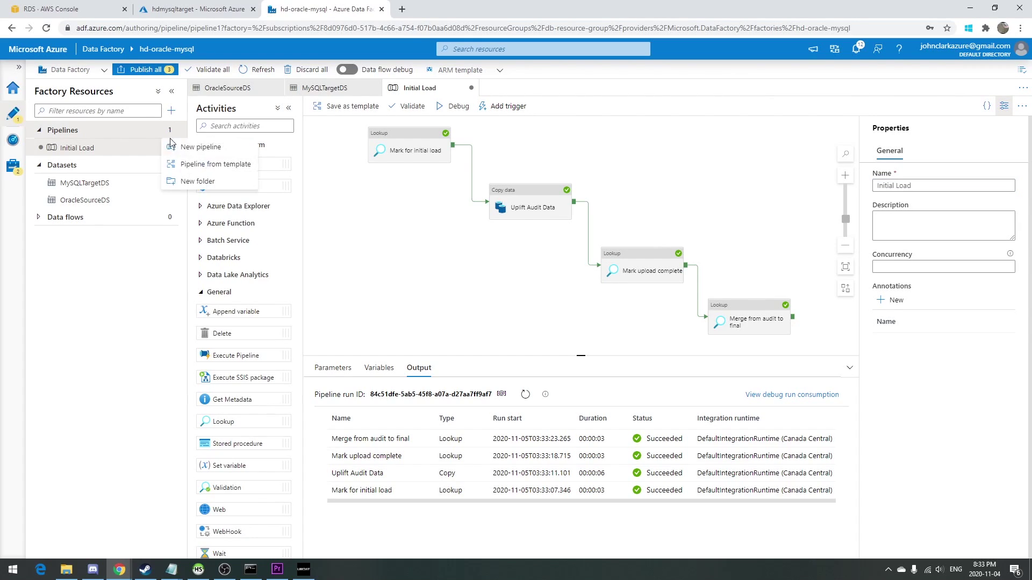
{"action": "left_click", "coordinate": [196, 147]}
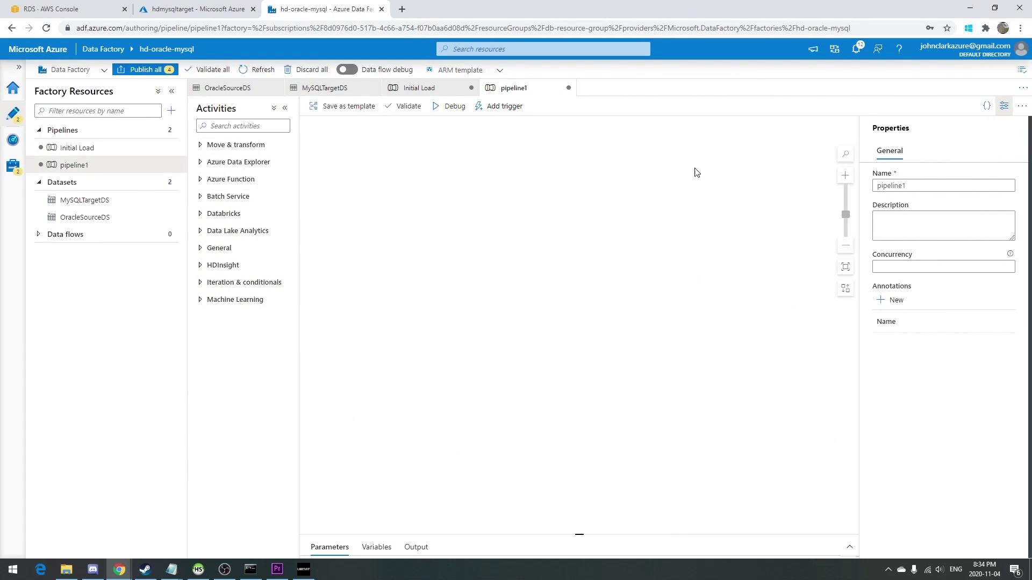
Name the new pipeline 'Incremental Load' and add a Lookup activity named 'Mark for upload'.
{"action": "double_click", "coordinate": [901, 187]}
{"action": "type", "text": "Incremental Load"}
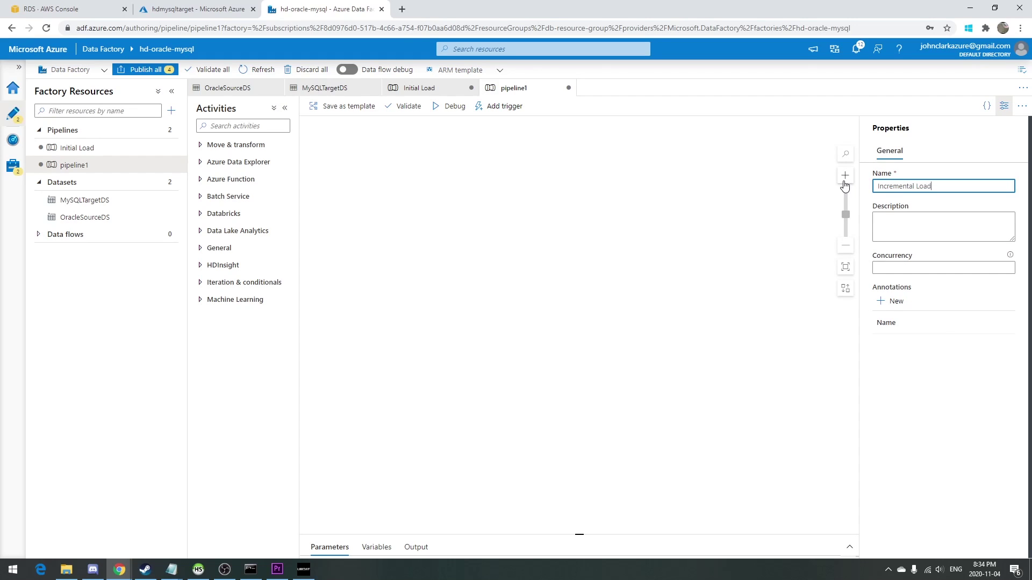
{"action": "left_click", "coordinate": [214, 249]}
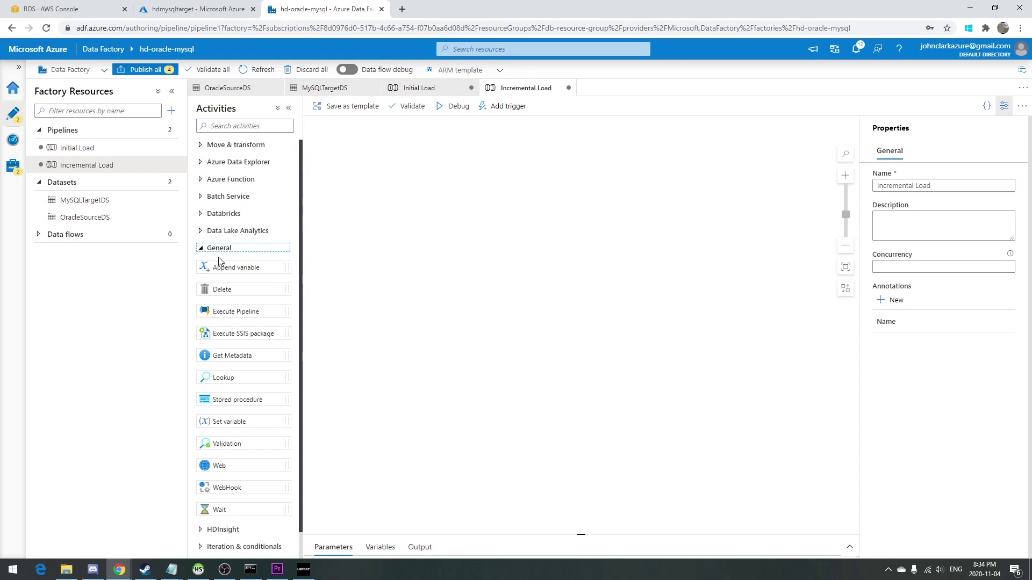
{"action": "left_click_drag", "start_coordinate": [237, 377], "coordinate": [393, 268]}
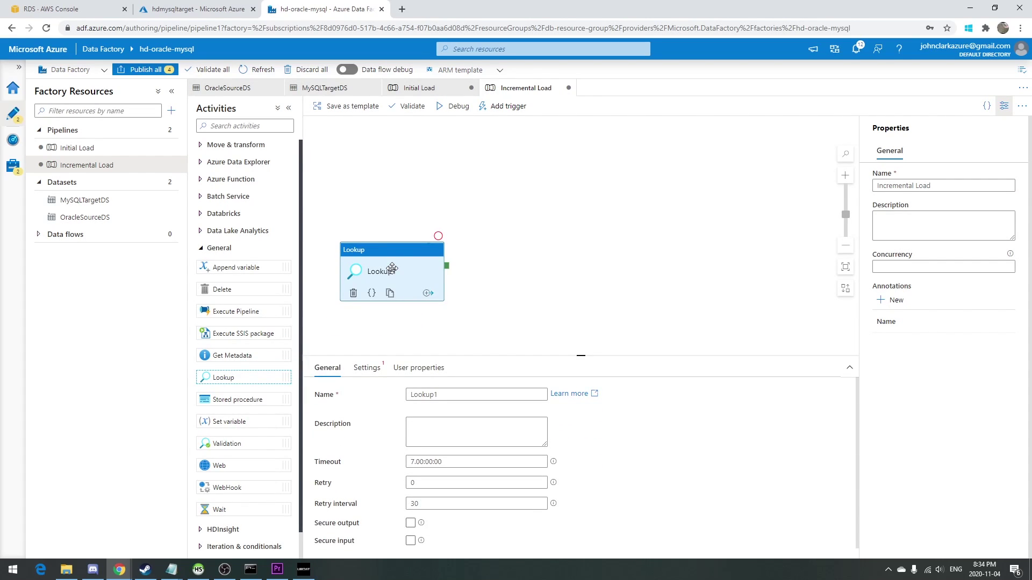
{"action": "double_click", "coordinate": [466, 398]}
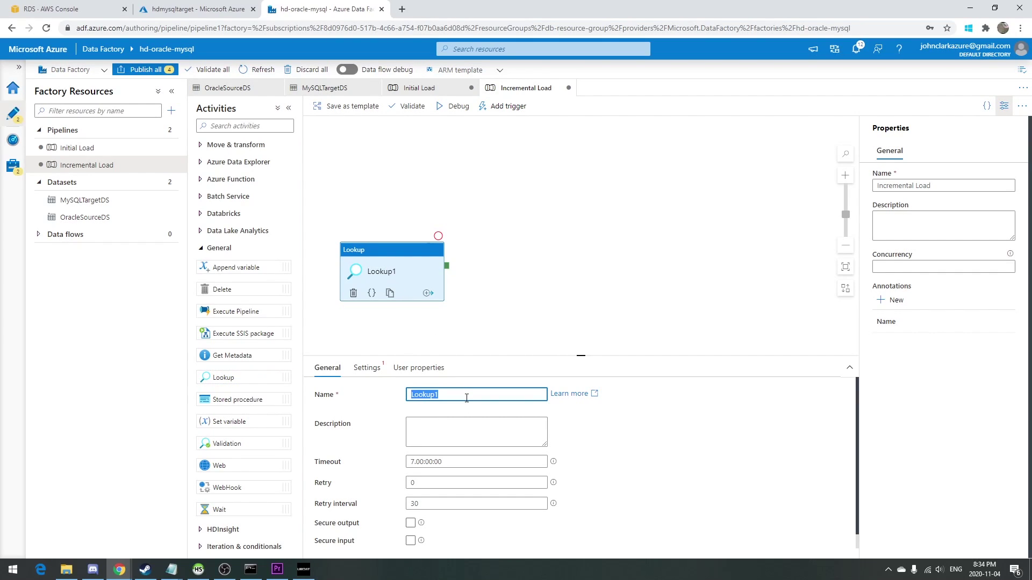
{"action": "type", "text": "Mark for upload"}
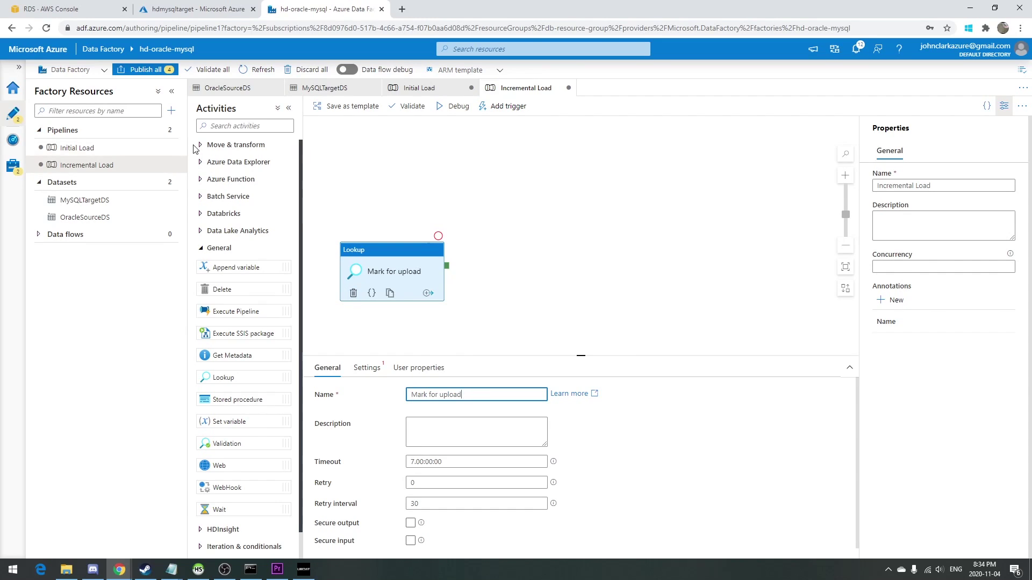
{"action": "left_click", "coordinate": [202, 146]}
Add a Copy data activity named 'Uplift audit data', linked after Mark for upload.
{"action": "left_click_drag", "start_coordinate": [221, 165], "coordinate": [525, 280]}
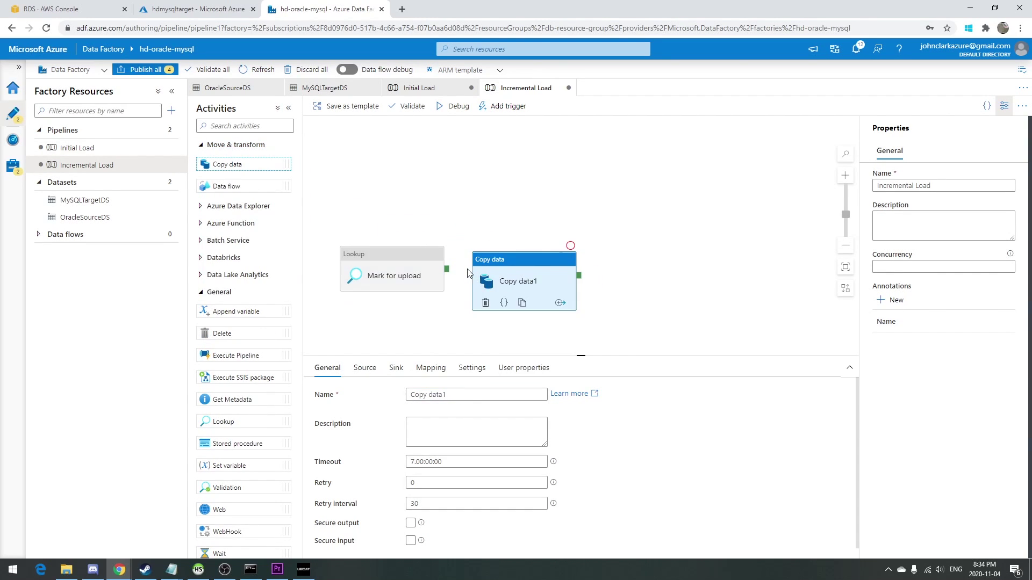
{"action": "left_click_drag", "start_coordinate": [447, 269], "coordinate": [524, 286]}
{"action": "left_click", "coordinate": [515, 288]}
{"action": "double_click", "coordinate": [436, 396]}
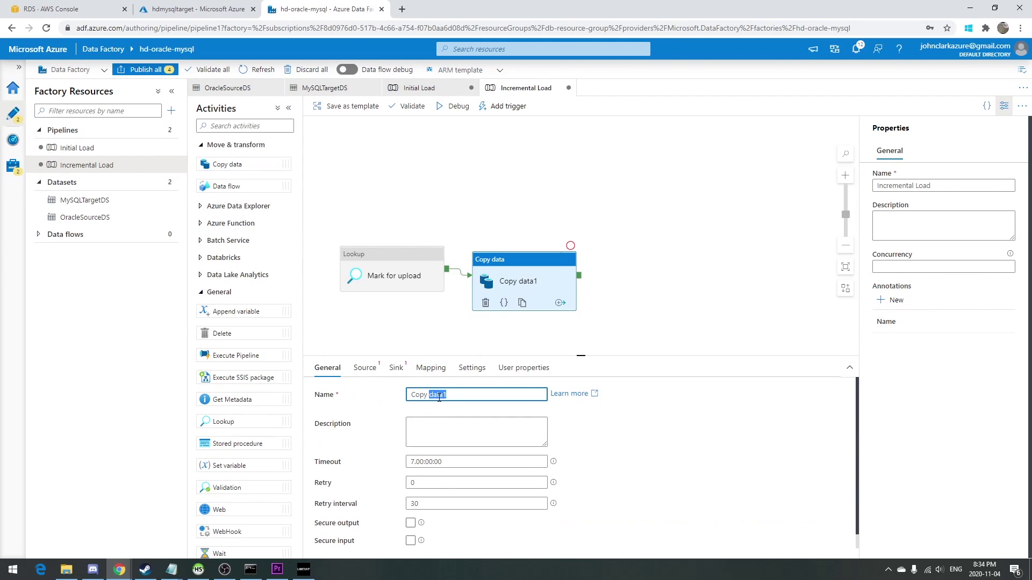
{"action": "triple_click", "coordinate": [435, 396]}
{"action": "type", "text": "Uplift audit data"}
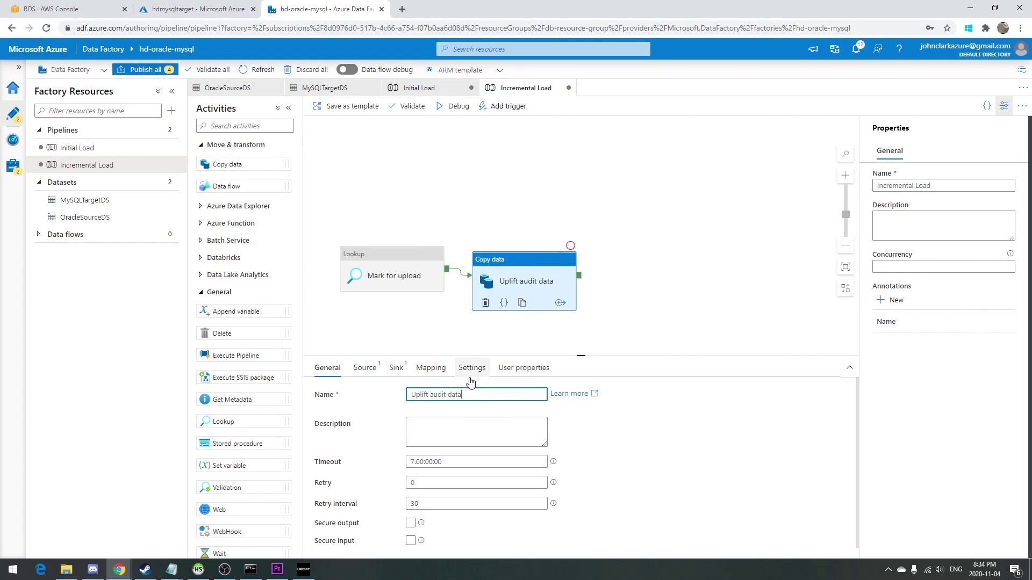
Add two Lookups named 'Mark upload completed' and 'Merge from audit to final'.
{"action": "left_click_drag", "start_coordinate": [226, 421], "coordinate": [684, 284]}
{"action": "double_click", "coordinate": [487, 396]}
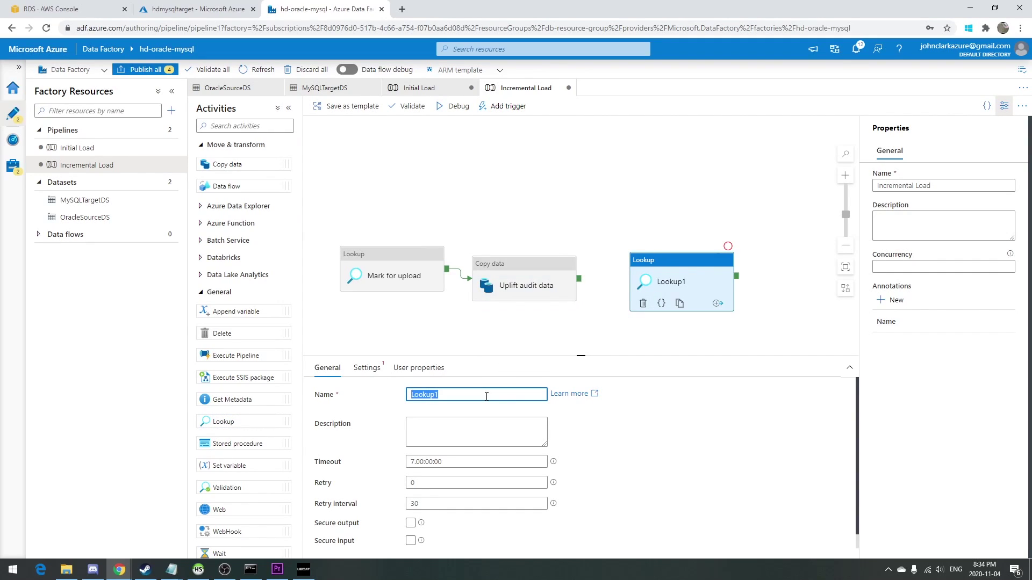
{"action": "type", "text": "Mark upload copmleted"}
{"action": "key", "text": "ctrl+BackSpace"}
{"action": "type", "text": "comp"}
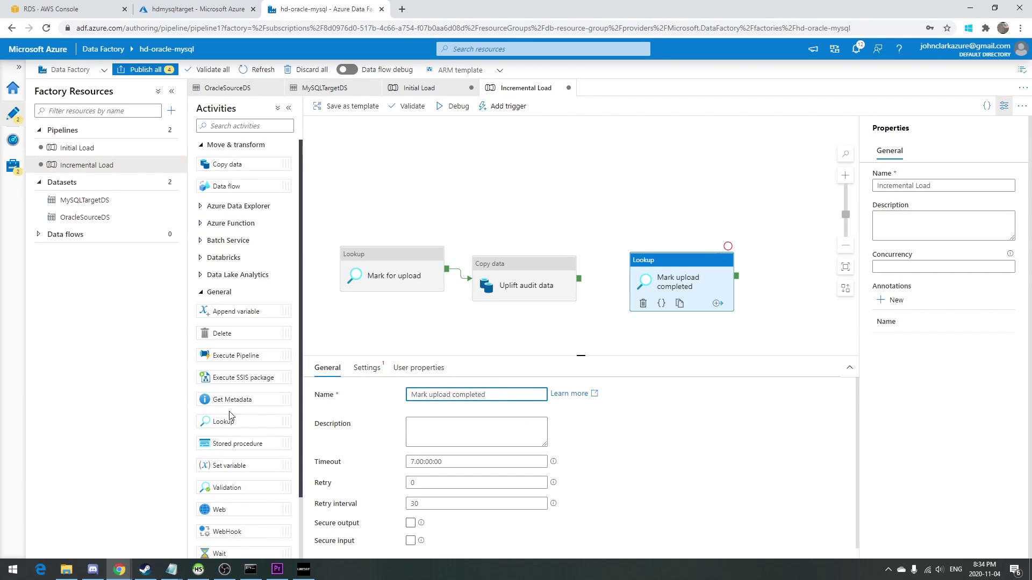
{"action": "left_click_drag", "start_coordinate": [228, 418], "coordinate": [780, 297]}
{"action": "double_click", "coordinate": [466, 395]}
{"action": "type", "text": "E"}
{"action": "type", "text": "Merg"}
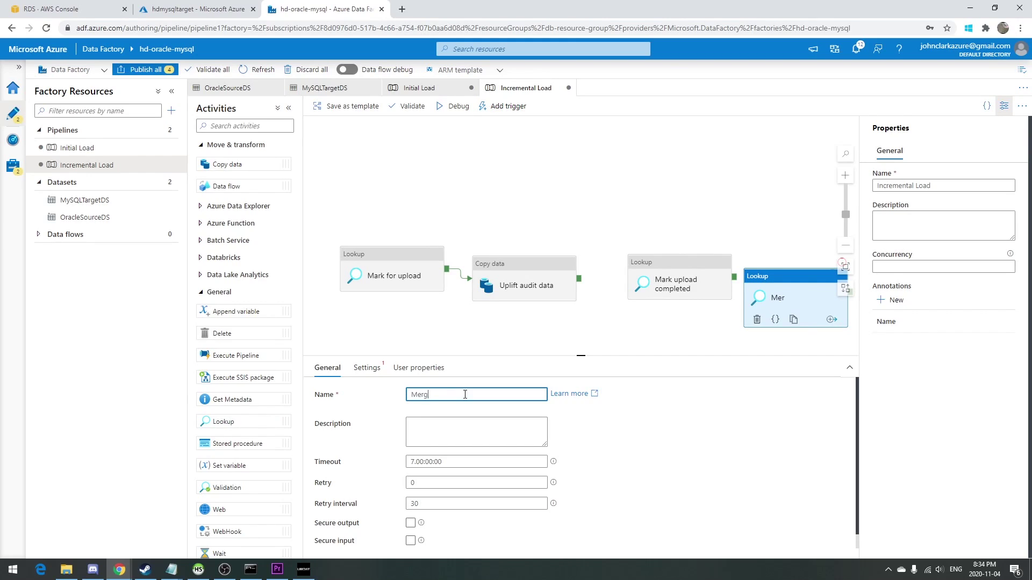
{"action": "type", "text": "e from audit to fin"}
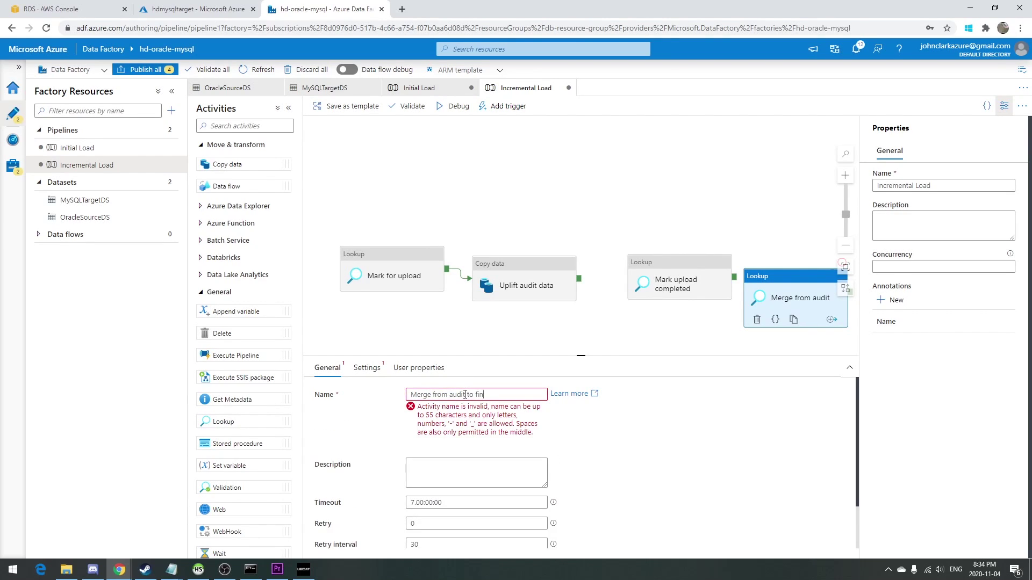
{"action": "type", "text": "al"}
Rearrange the activities and link Uplift audit data's success to Mark upload completed.
{"action": "left_click_drag", "start_coordinate": [362, 253], "coordinate": [351, 155]}
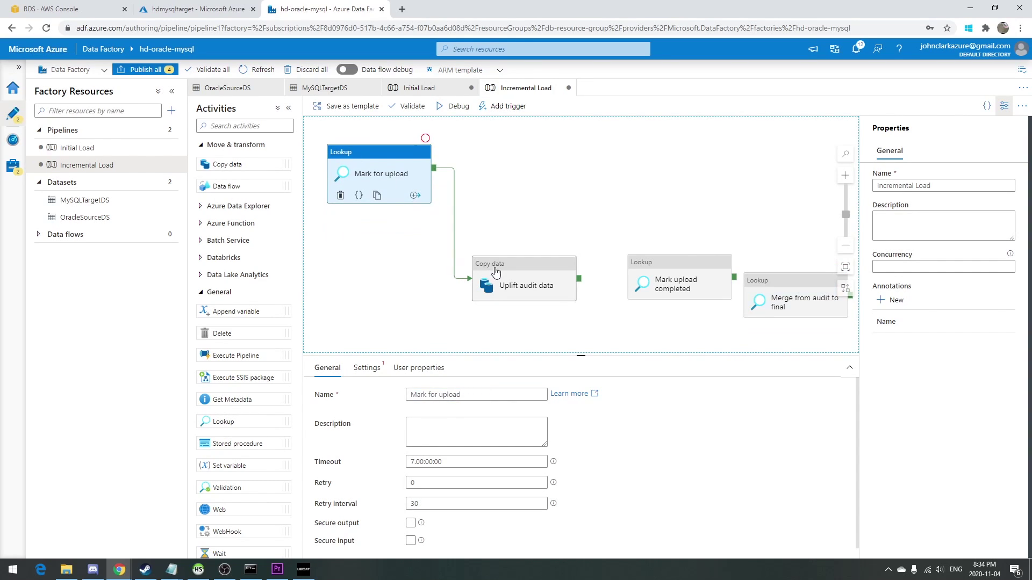
{"action": "left_click_drag", "start_coordinate": [495, 275], "coordinate": [486, 232]}
{"action": "left_click_drag", "start_coordinate": [570, 235], "coordinate": [790, 299]}
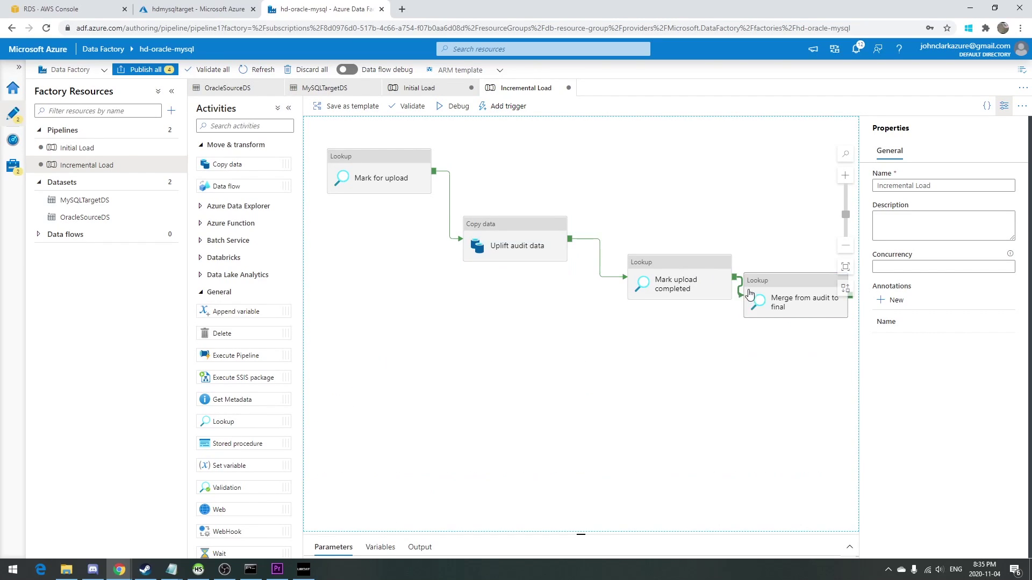
{"action": "left_click", "coordinate": [822, 279]}
{"action": "left_click", "coordinate": [845, 267]}
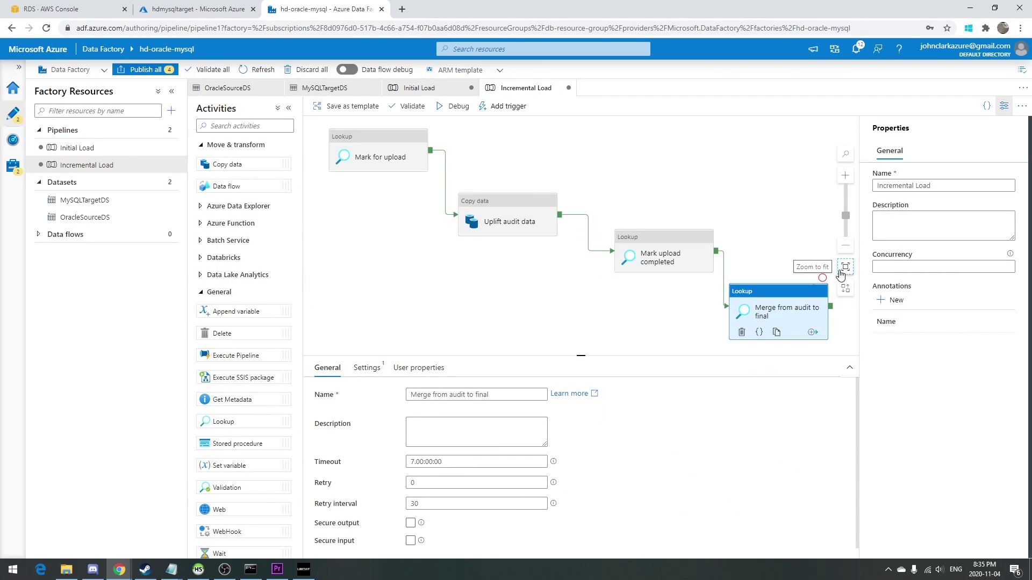
{"action": "left_click", "coordinate": [402, 186]}
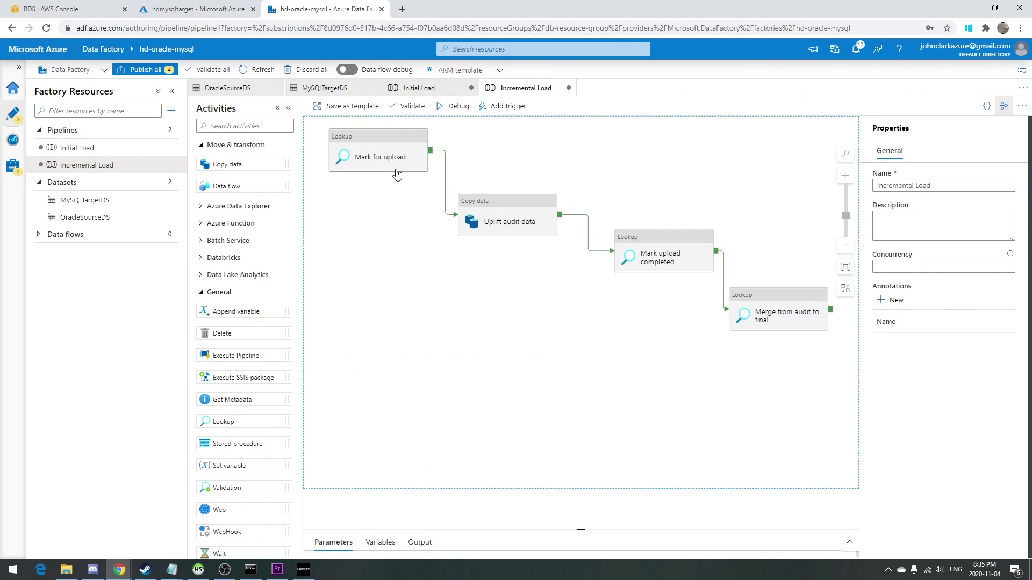
{"action": "left_click", "coordinate": [395, 170]}
Point Mark for upload at OracleSourceDS using the query SELECT datastore.func_mark_for_upload FROM dual.
{"action": "left_click", "coordinate": [367, 368]}
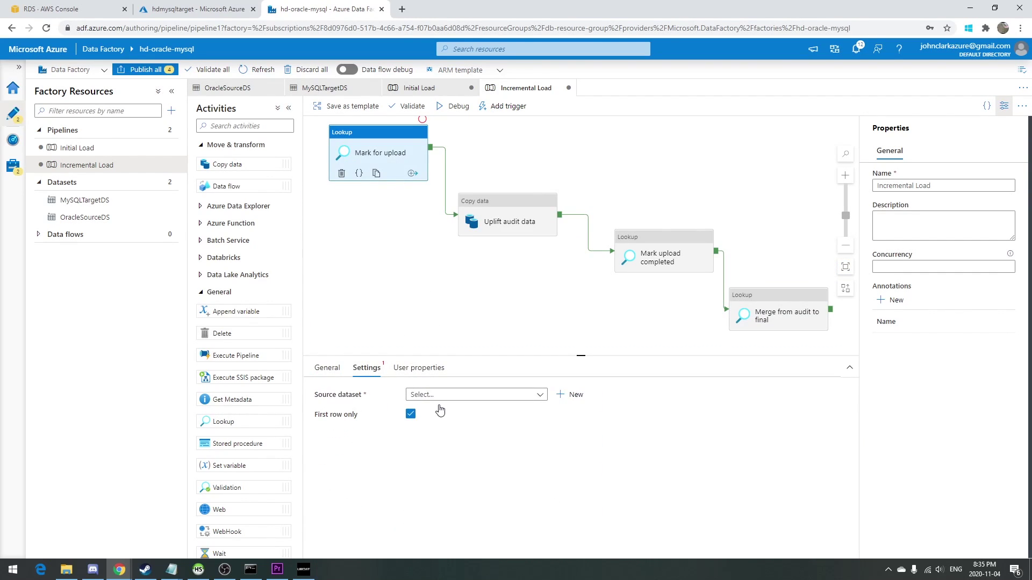
{"action": "left_click", "coordinate": [447, 396]}
{"action": "left_click", "coordinate": [430, 446]}
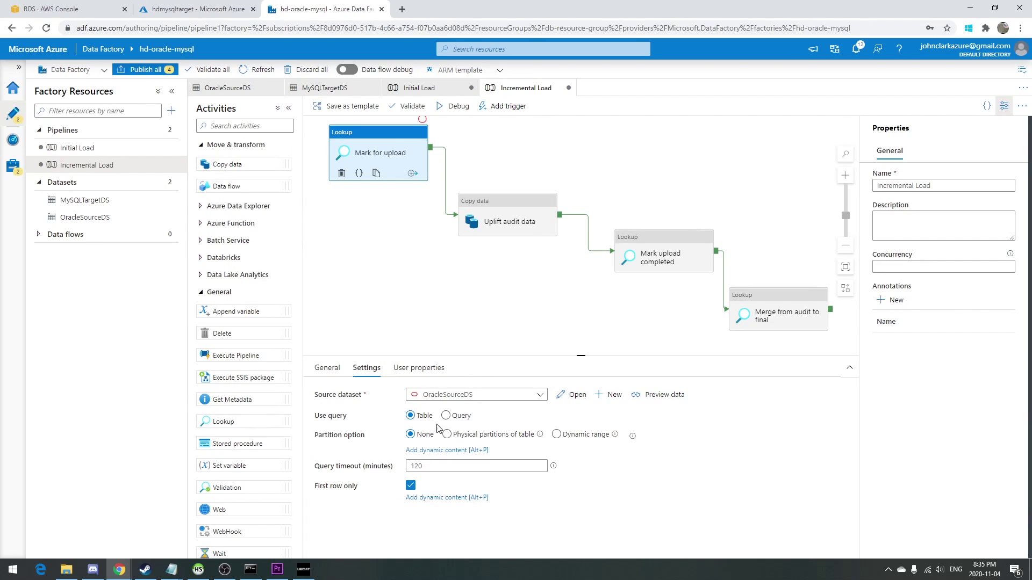
{"action": "left_click", "coordinate": [446, 416]}
{"action": "left_click", "coordinate": [438, 440]}
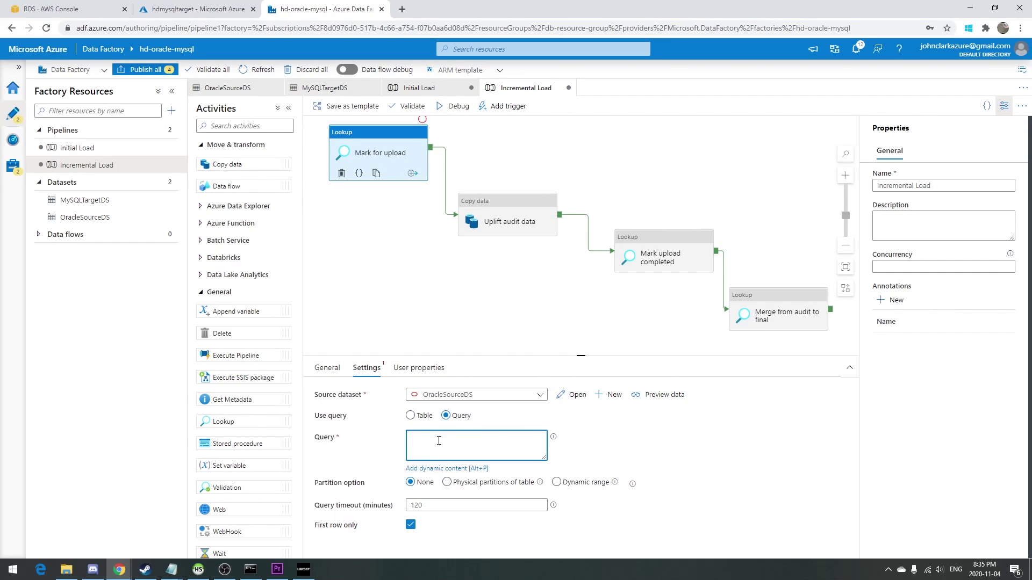
{"action": "type", "text": "SELECT datastore.func_mark_for_upload"}
{"action": "key", "text": "Return"}
{"action": "type", "text": "FROM dual;"}
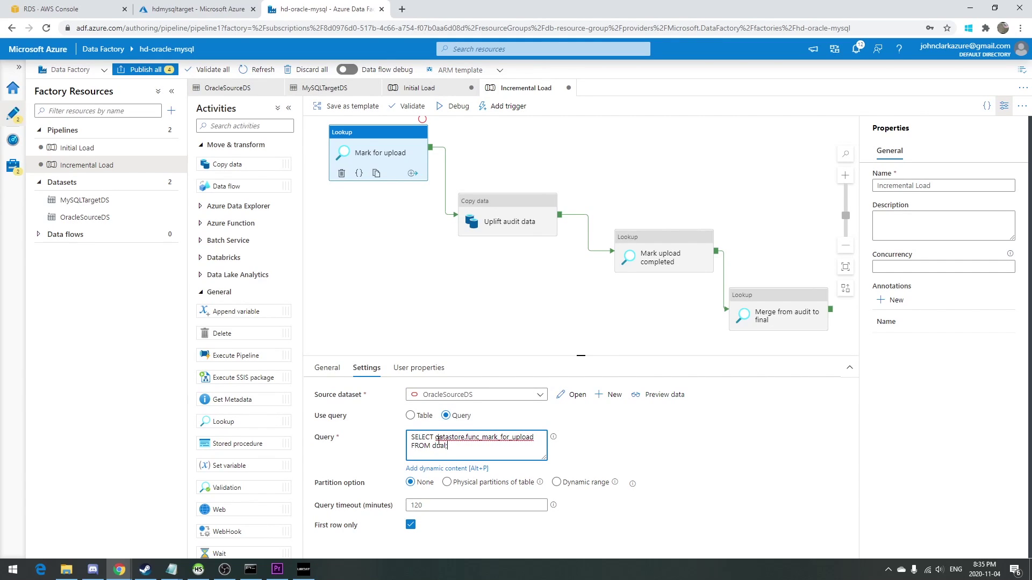
Set Uplift audit data's source to OracleSourceDS with SELECT * FROM datastore.t_test_source_audit WHERE row_state = 'U';.
{"action": "left_click", "coordinate": [511, 206]}
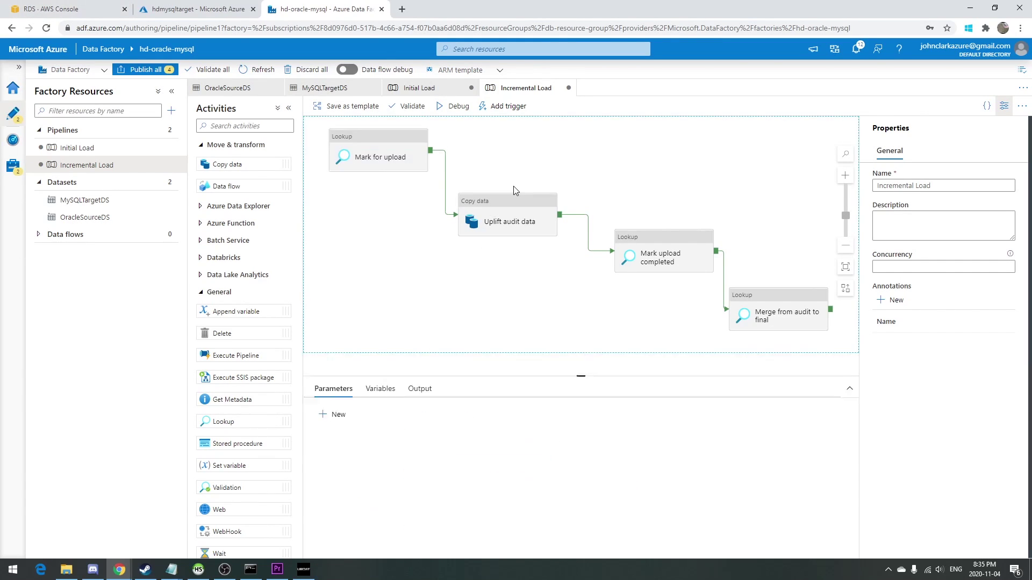
{"action": "left_click", "coordinate": [364, 368]}
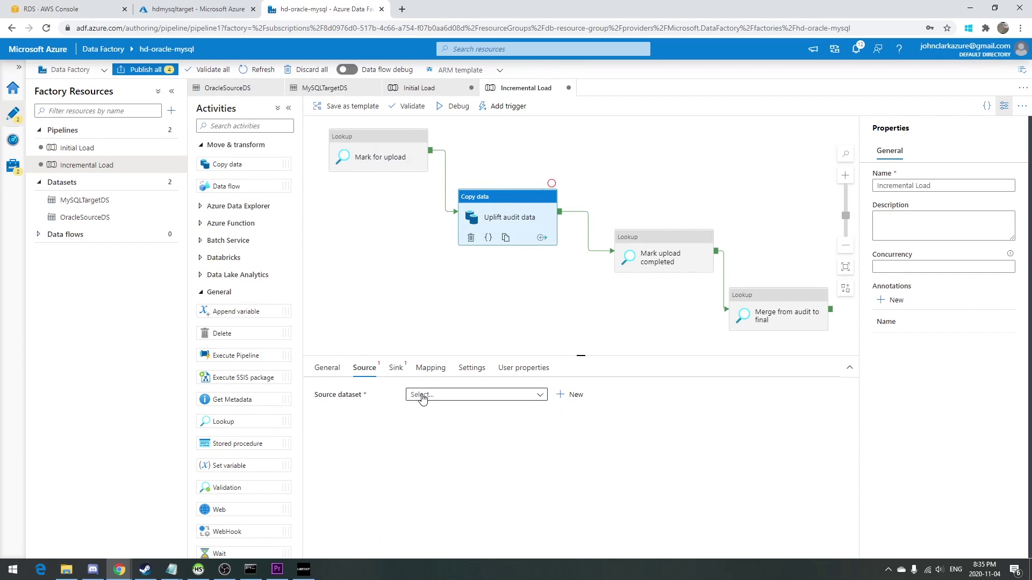
{"action": "left_click", "coordinate": [425, 395]}
{"action": "left_click", "coordinate": [446, 444]}
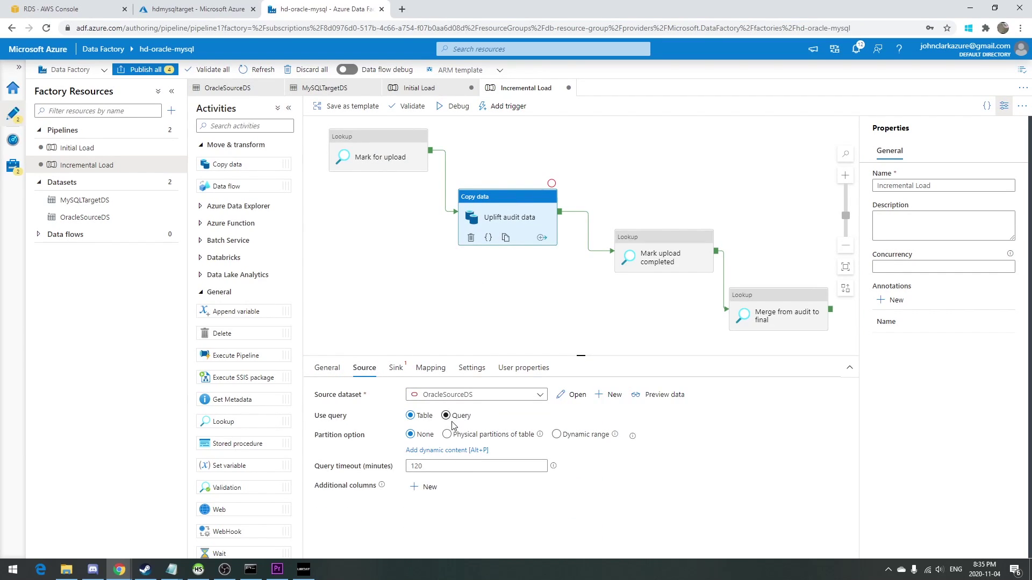
{"action": "left_click", "coordinate": [455, 416]}
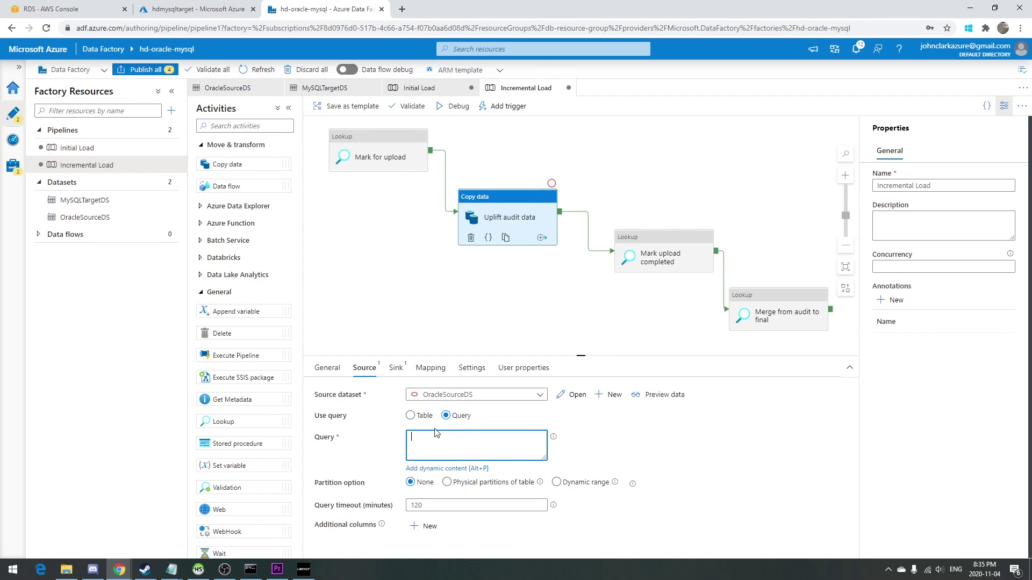
{"action": "type", "text": "SELECT * FROM datastore.t_test_source_audit WHERE row_state = 'U';"}
{"action": "key", "text": "Return"}
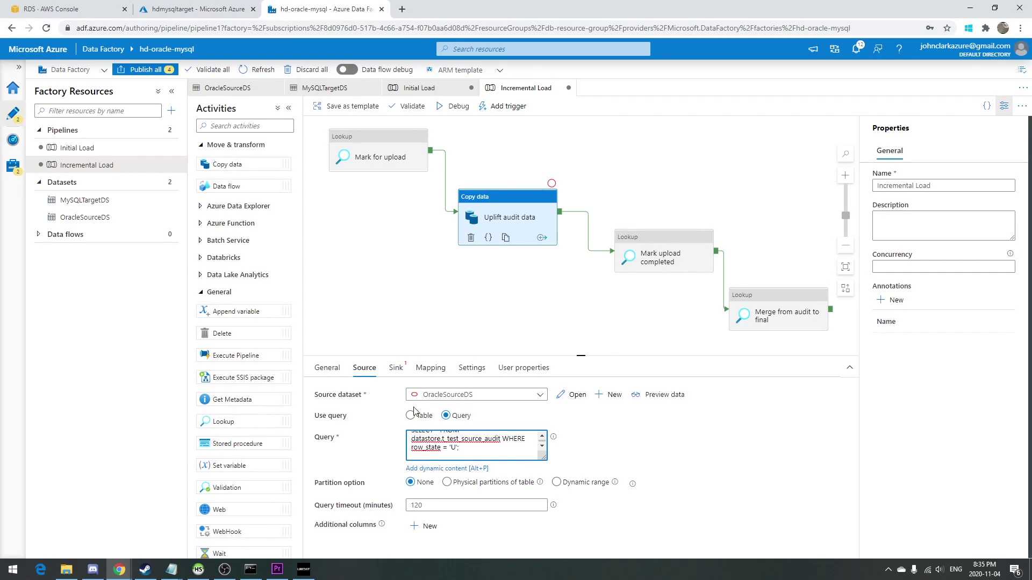
Sink to MySQLTargetDS with pre-copy script 'truncate table t_test_source_audit' and import the column mappings.
{"action": "left_click", "coordinate": [395, 368]}
{"action": "left_click", "coordinate": [439, 400]}
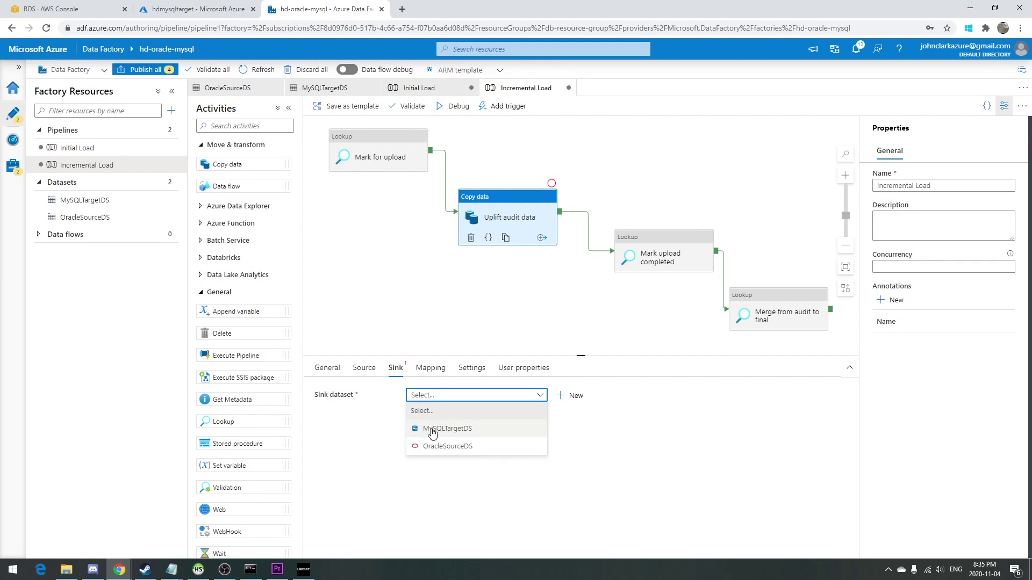
{"action": "left_click", "coordinate": [432, 429]}
{"action": "left_click", "coordinate": [454, 416]}
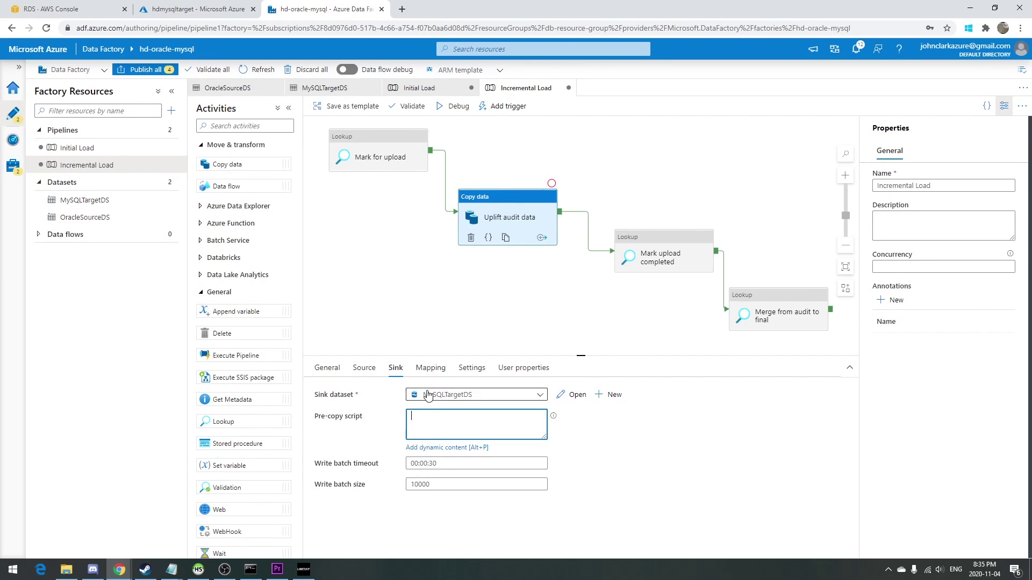
{"action": "type", "text": "truncate table t_test_source_audit;"}
{"action": "left_click", "coordinate": [430, 368]}
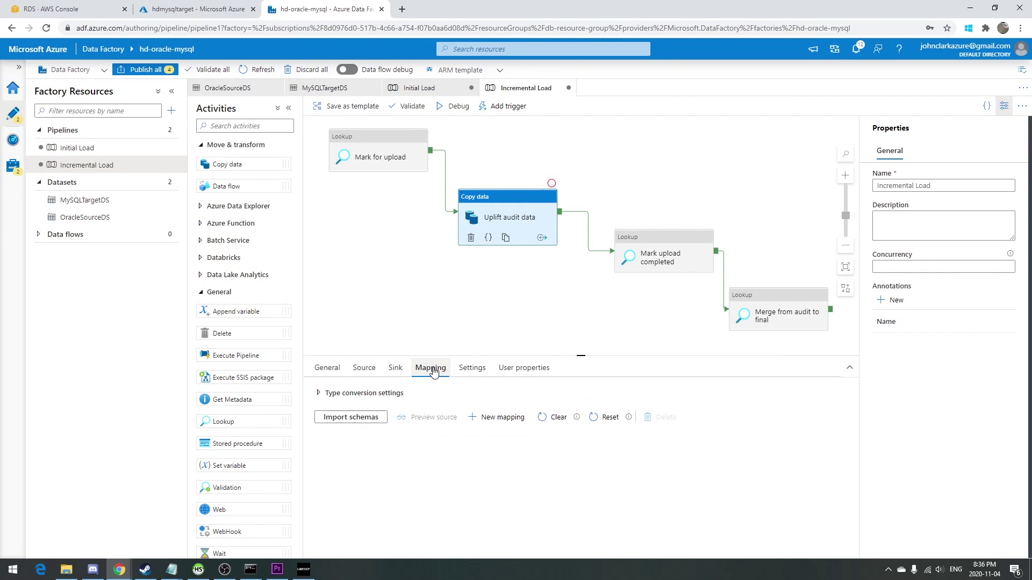
{"action": "left_click", "coordinate": [352, 417]}
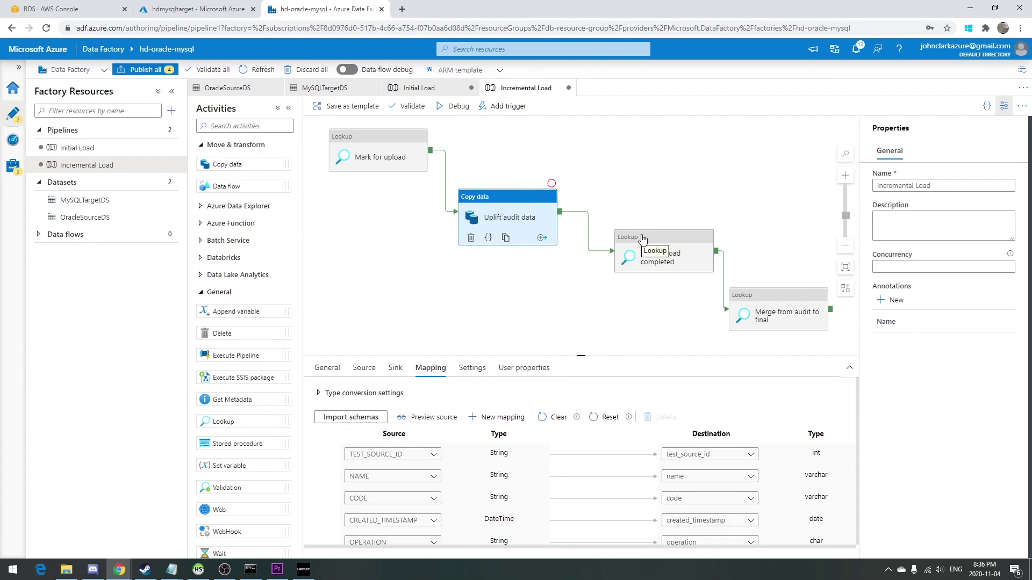
Point Mark upload completed at OracleSourceDS using SELECT datastore.func_mark_completed FROM dual;.
{"action": "left_click", "coordinate": [699, 236]}
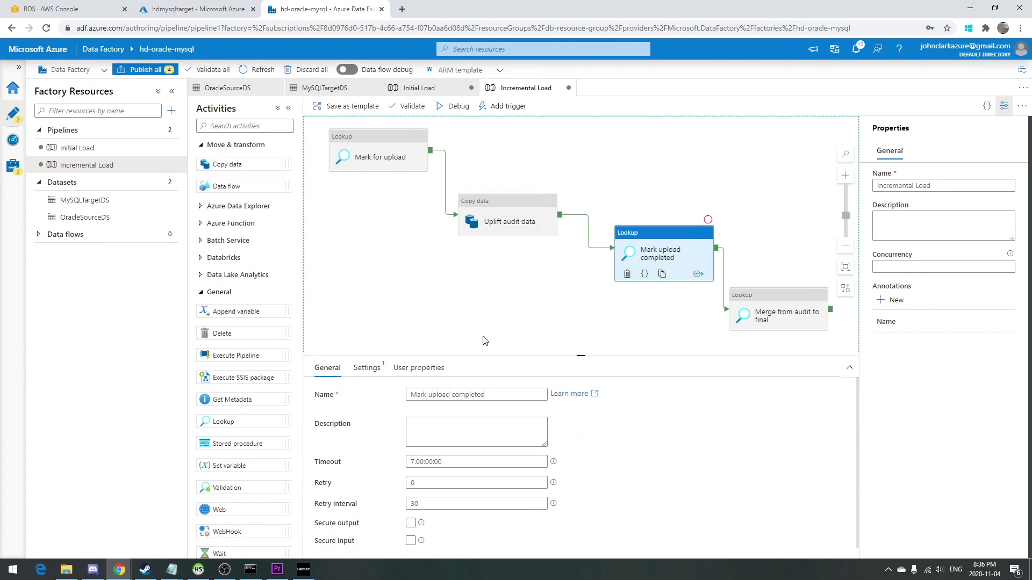
{"action": "left_click", "coordinate": [367, 368]}
{"action": "left_click", "coordinate": [422, 395]}
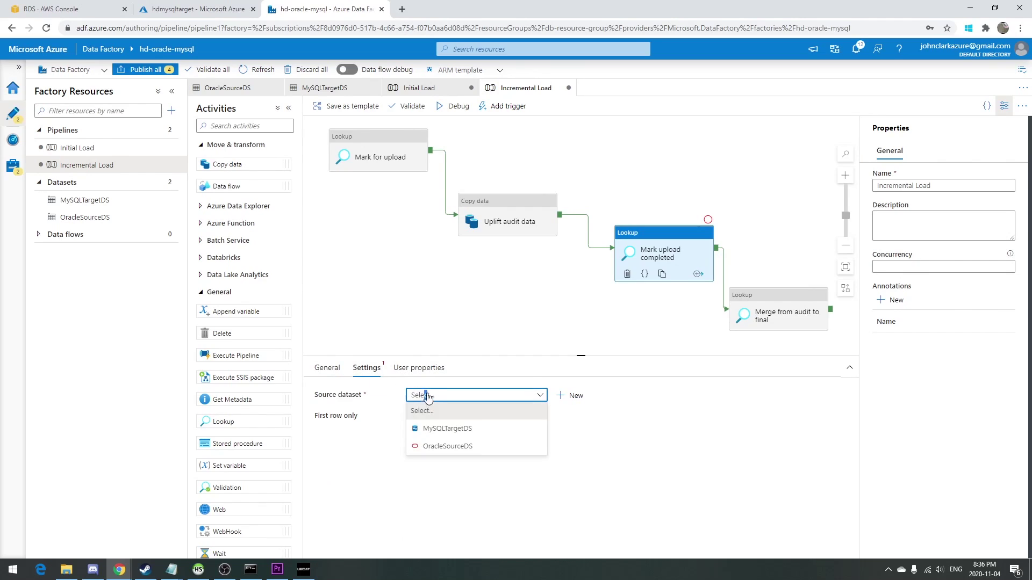
{"action": "left_click", "coordinate": [442, 446]}
{"action": "left_click", "coordinate": [458, 421]}
{"action": "left_click", "coordinate": [443, 434]}
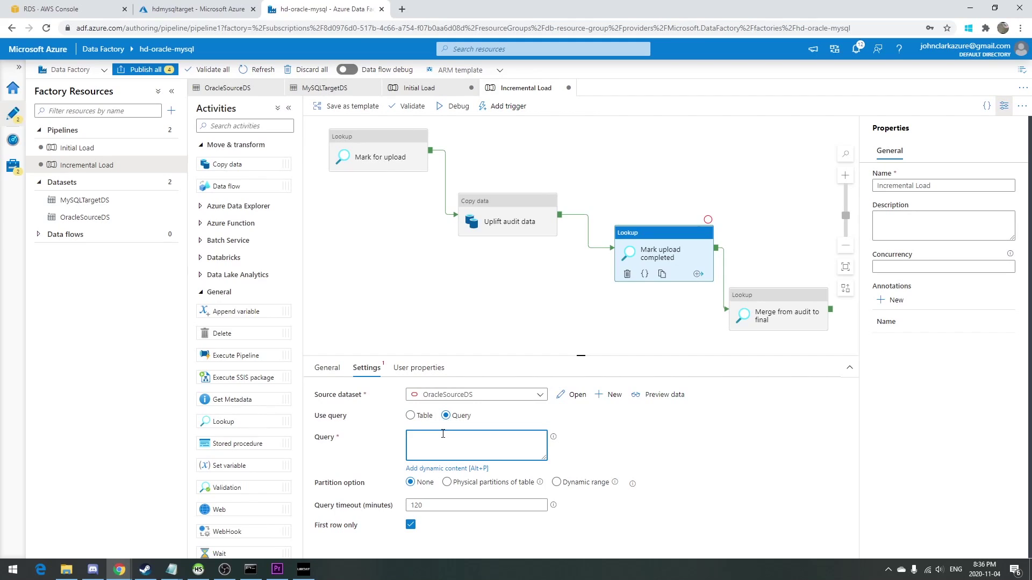
{"action": "type", "text": "SELECT datastore.func_mark_completed FROM dual;"}
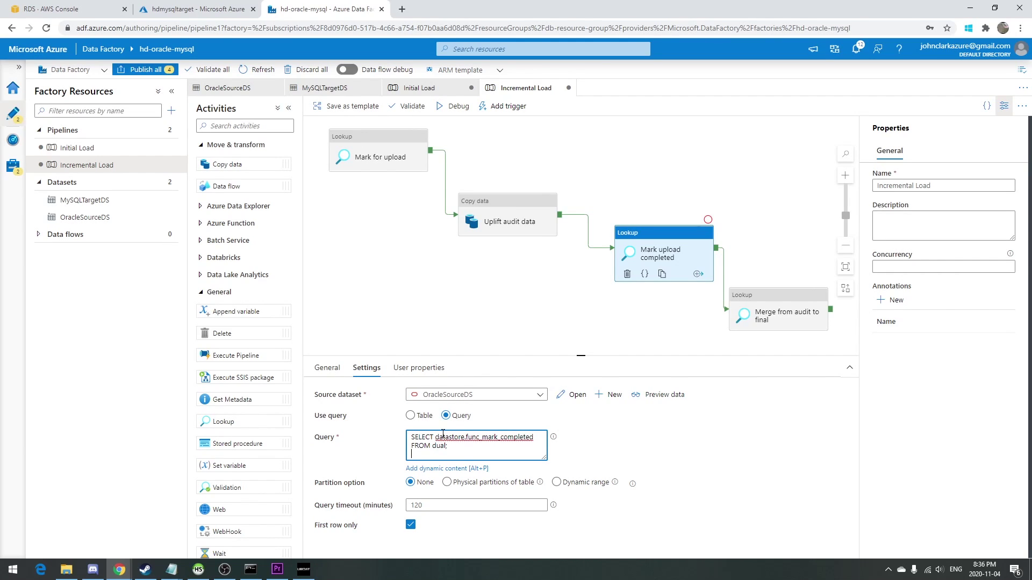
Point Merge from audit to final at MySQLTargetDS using the query SELECT func_upsert_data( 0 ).
{"action": "left_click", "coordinate": [784, 307]}
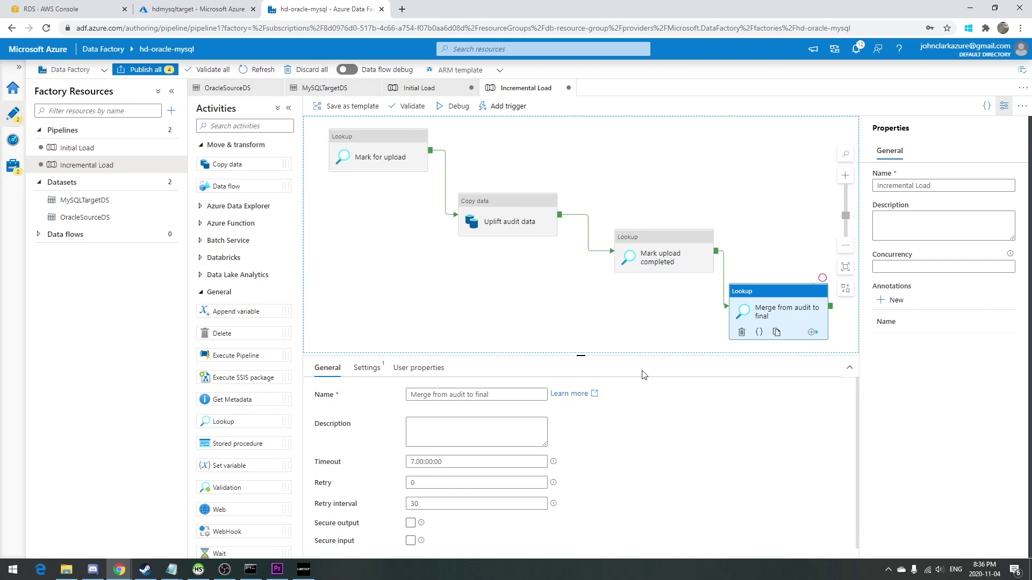
{"action": "left_click", "coordinate": [370, 369]}
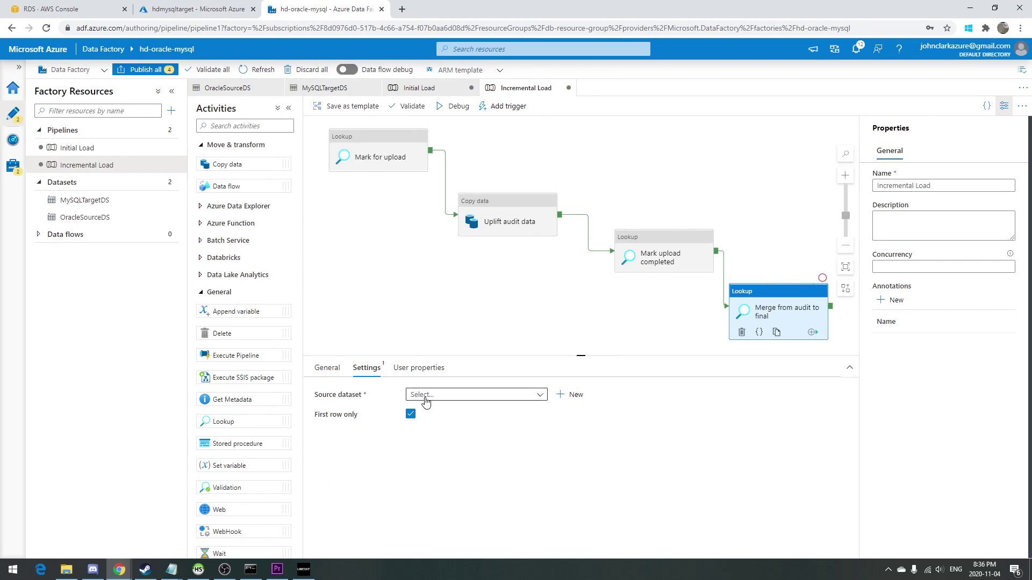
{"action": "left_click", "coordinate": [426, 402]}
{"action": "left_click", "coordinate": [458, 430]}
{"action": "left_click", "coordinate": [459, 433]}
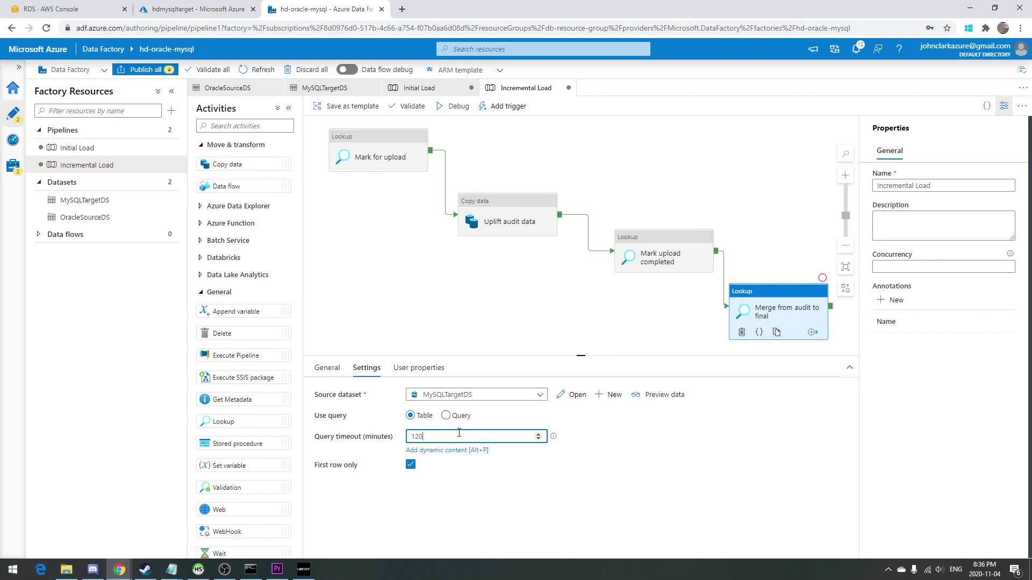
{"action": "left_click", "coordinate": [446, 415]}
{"action": "left_click", "coordinate": [450, 434]}
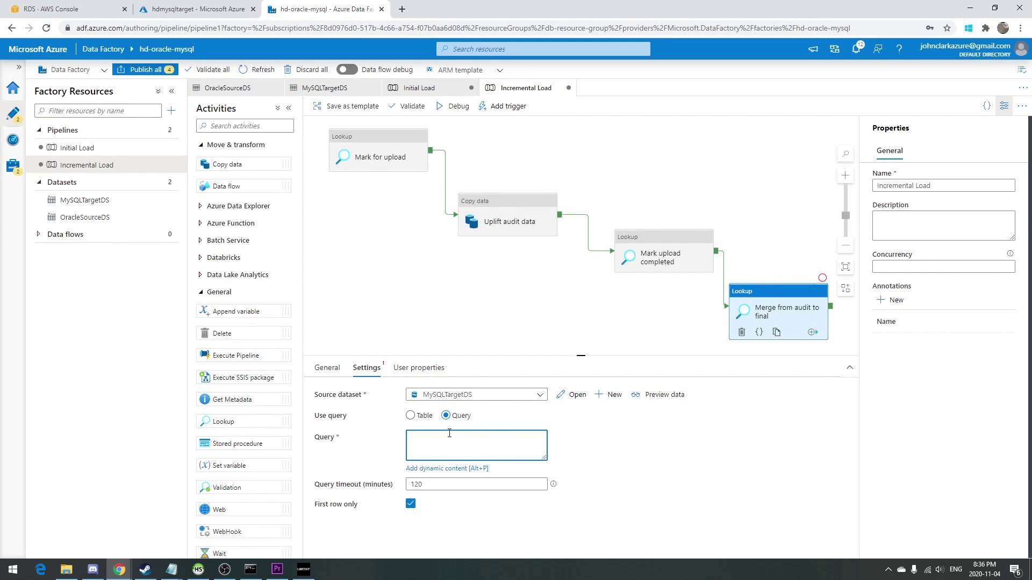
{"action": "type", "text": "SELECT func_upsert_data( 0 );"}
Start a debug run of Incremental Load and refresh the Output list to check activity status.
{"action": "left_click", "coordinate": [428, 290]}
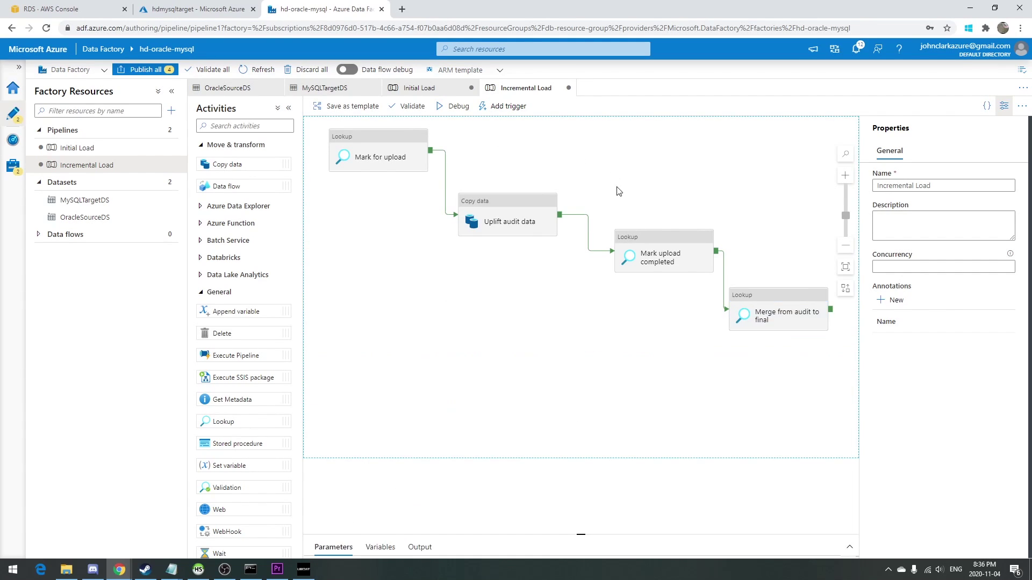
{"action": "left_click", "coordinate": [458, 118]}
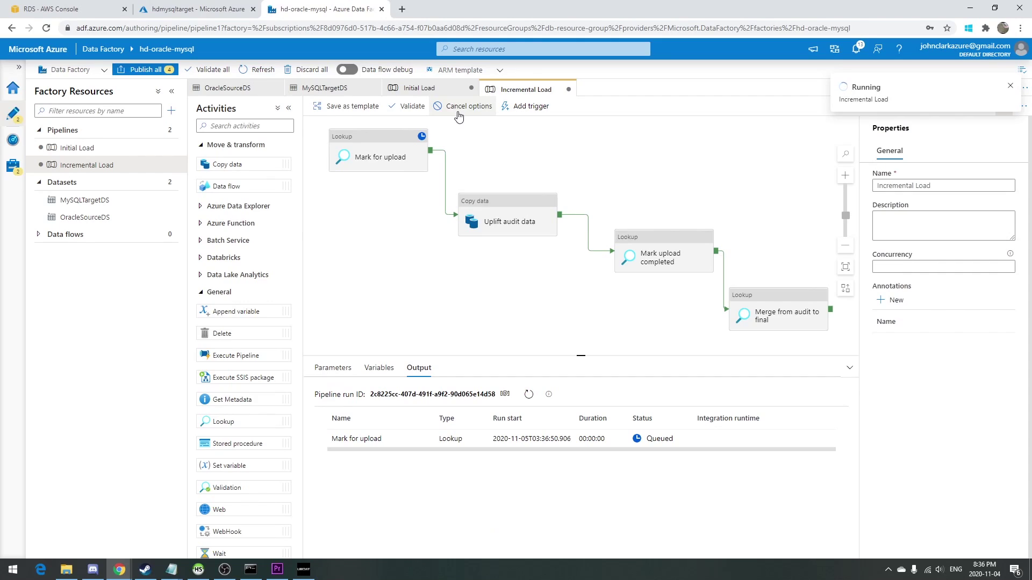
{"action": "left_click", "coordinate": [529, 395]}
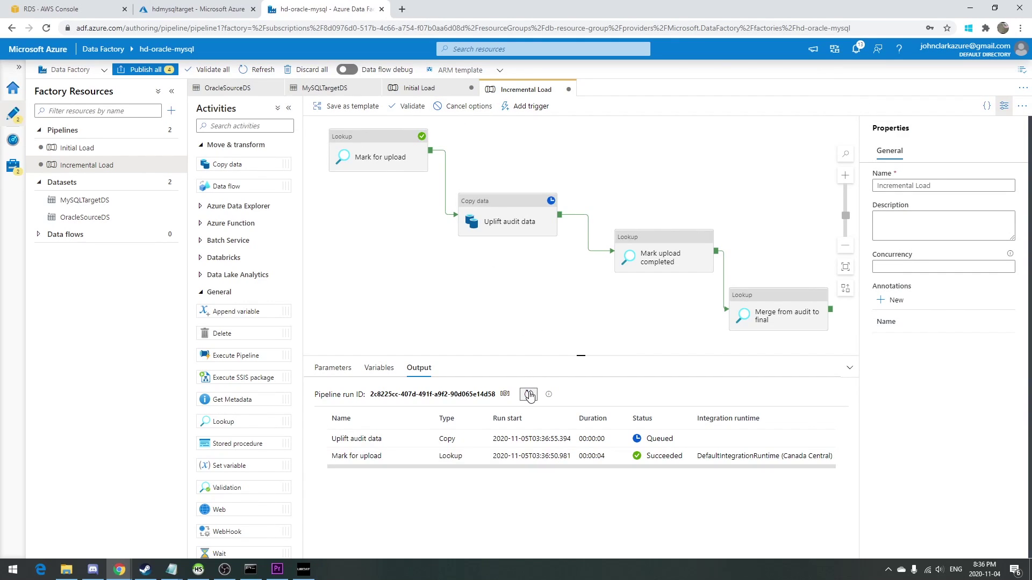
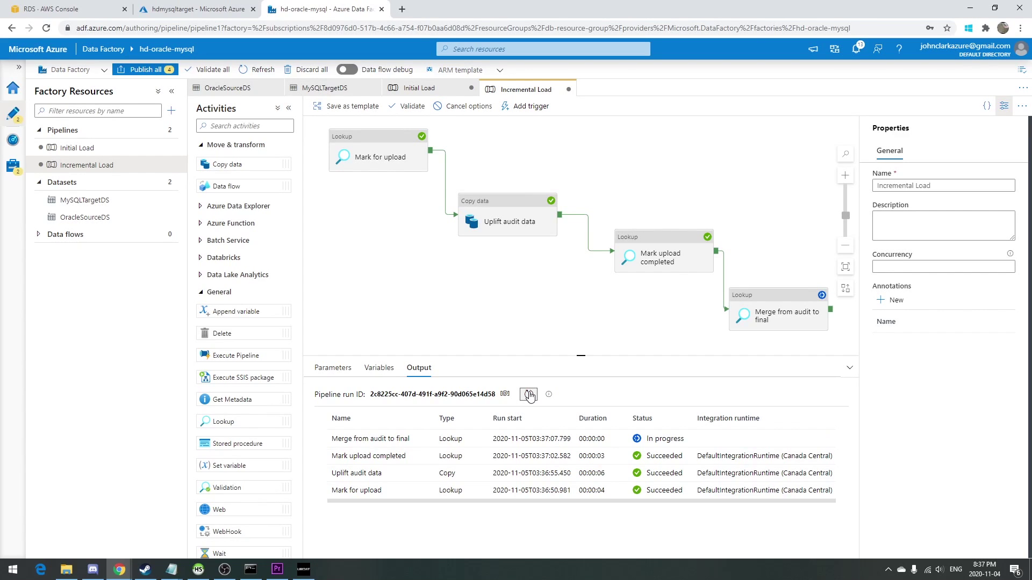
Re-run SELECT * FROM t_test_target in HeidiSQL, which still returns three rows.
{"action": "left_click", "coordinate": [206, 575]}
{"action": "key", "text": "F9"}
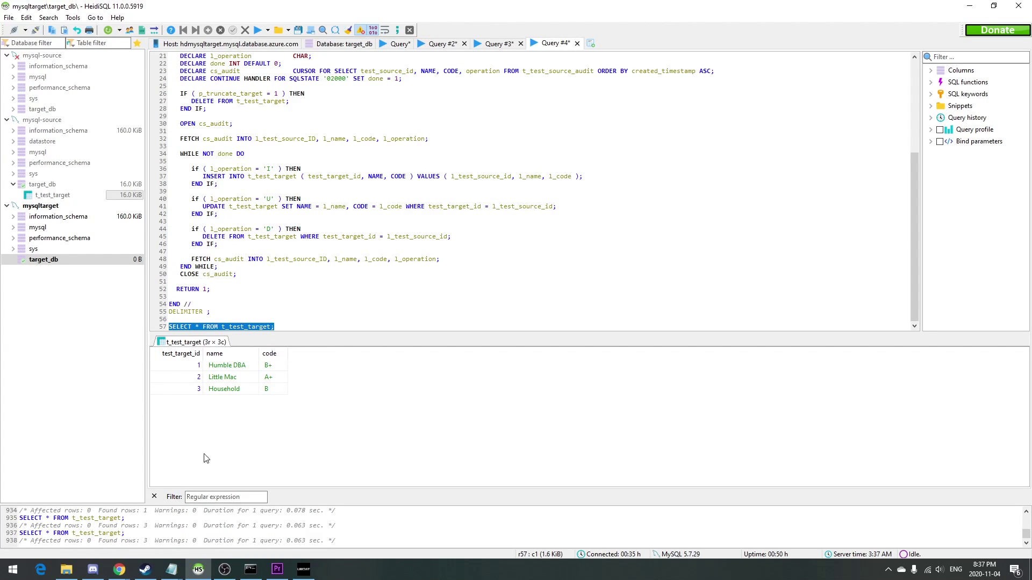
In sqlplus, run the source update renaming row 2 to Little MAC and insert row 4, Eddie the dog.
{"action": "mouse_move", "coordinate": [170, 569]}
{"action": "left_click", "coordinate": [159, 538]}
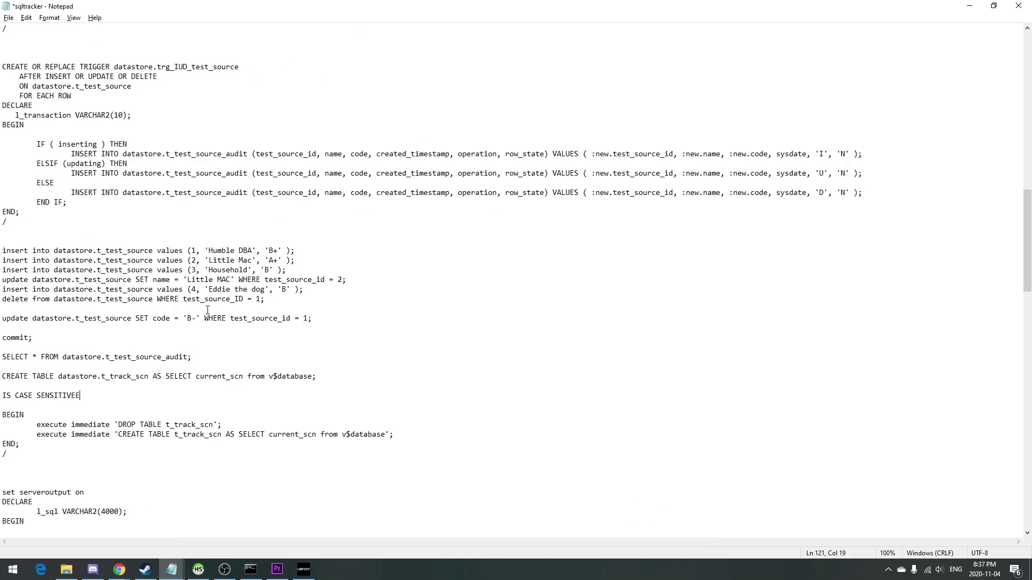
{"action": "scroll", "coordinate": [288, 280], "scroll_direction": "up", "scroll_amount": 18}
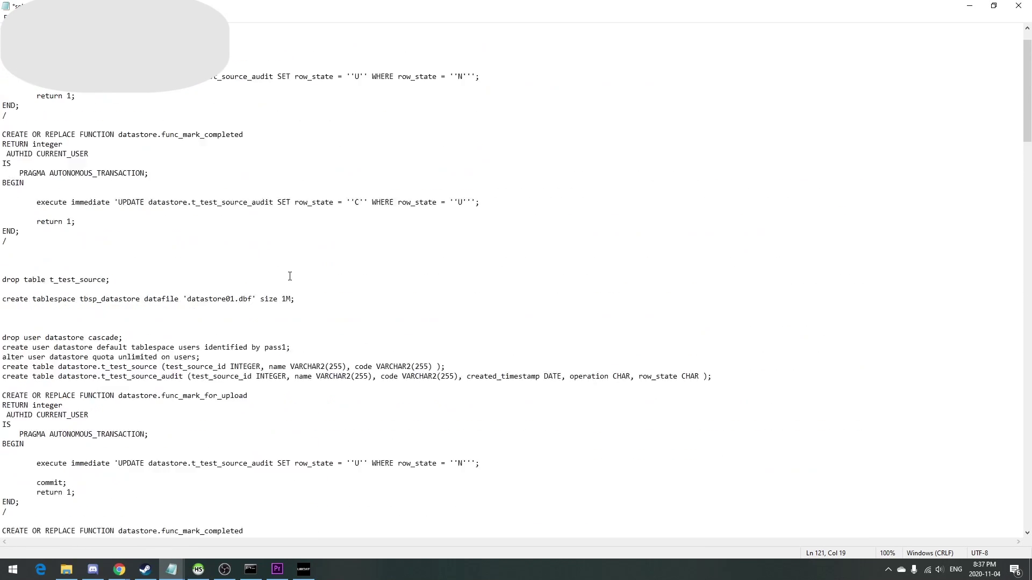
{"action": "scroll", "coordinate": [289, 276], "scroll_direction": "down", "scroll_amount": 15}
{"action": "left_click", "coordinate": [294, 283]}
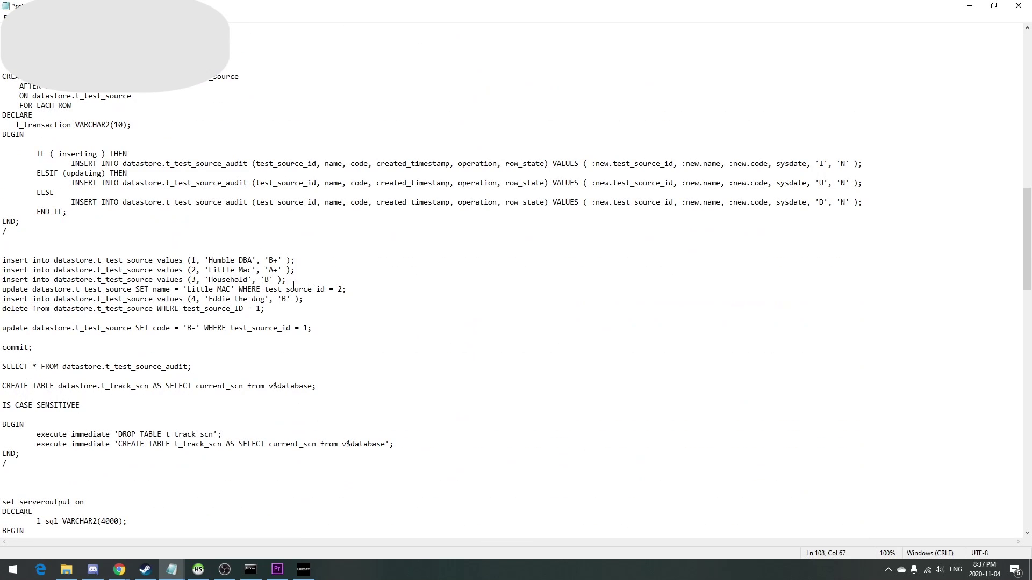
{"action": "key", "text": "Home"}
{"action": "key", "text": "Down"}
{"action": "key", "text": "shift+Down"}
{"action": "key", "text": "shift+Down"}
{"action": "key", "text": "ctrl+c"}
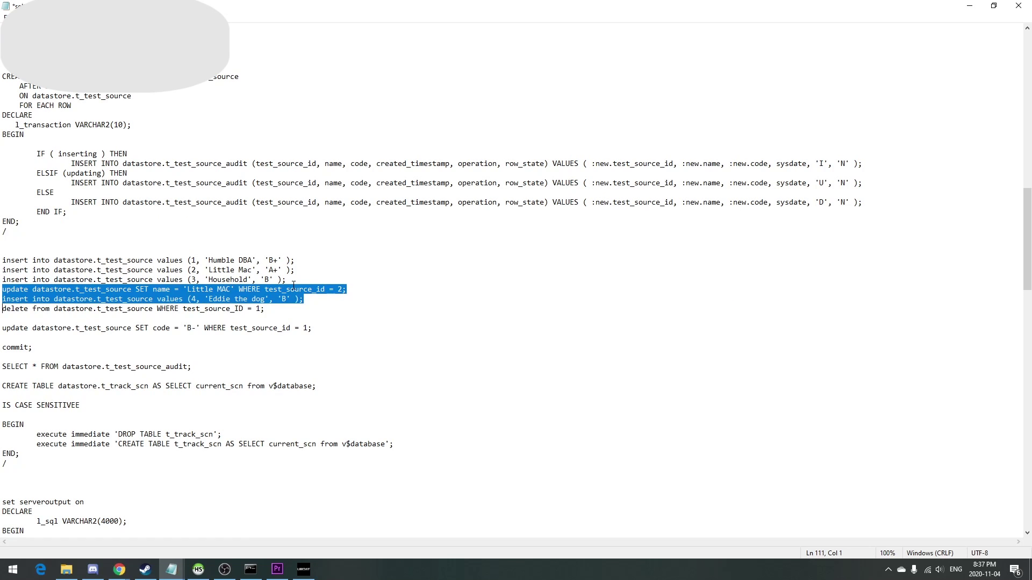
{"action": "key", "text": "alt+Tab"}
{"action": "key", "text": "alt+Tab"}
{"action": "key", "text": "alt+Tab"}
{"action": "key", "text": "alt+Tab"}
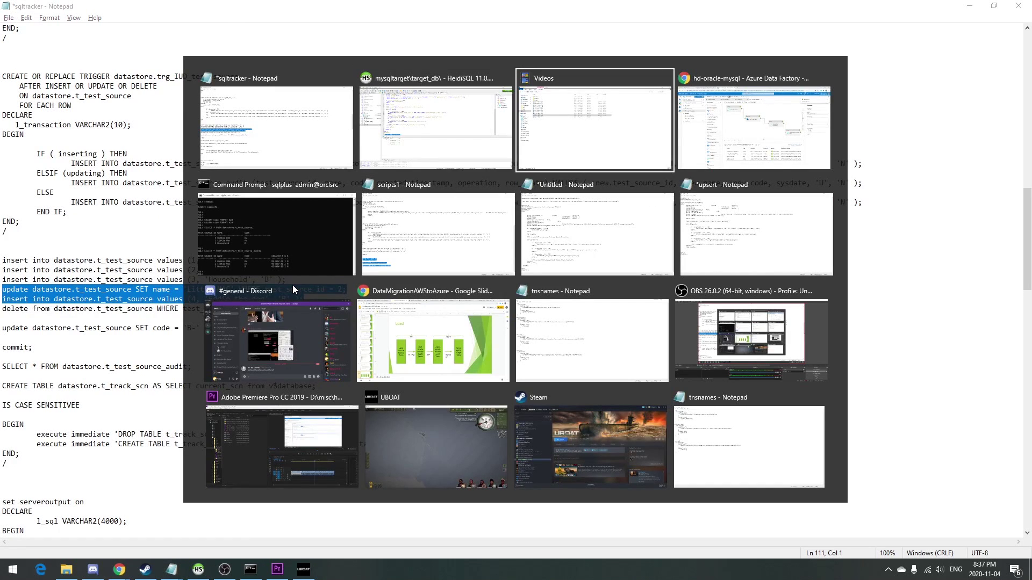
{"action": "key", "text": "ctrl+v"}
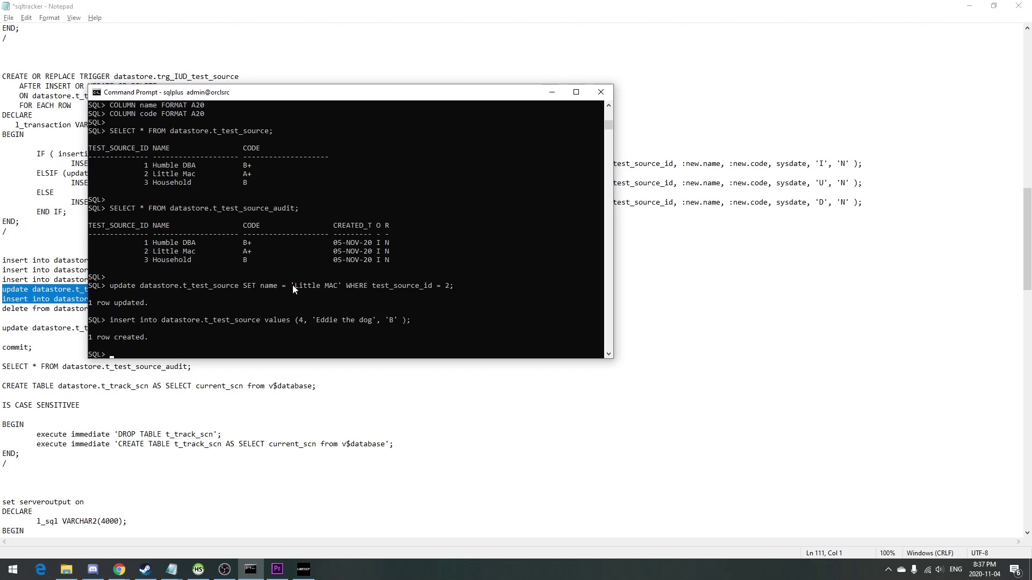
Commit and list datastore.t_test_source, which now holds four rows.
{"action": "type", "text": "commit;"}
{"action": "key", "text": "Return"}
{"action": "key", "text": "Up"}
{"action": "key", "text": "Up"}
{"action": "key", "text": "Up"}
{"action": "key", "text": "Up"}
{"action": "key", "text": "Up"}
{"action": "key", "text": "Return"}
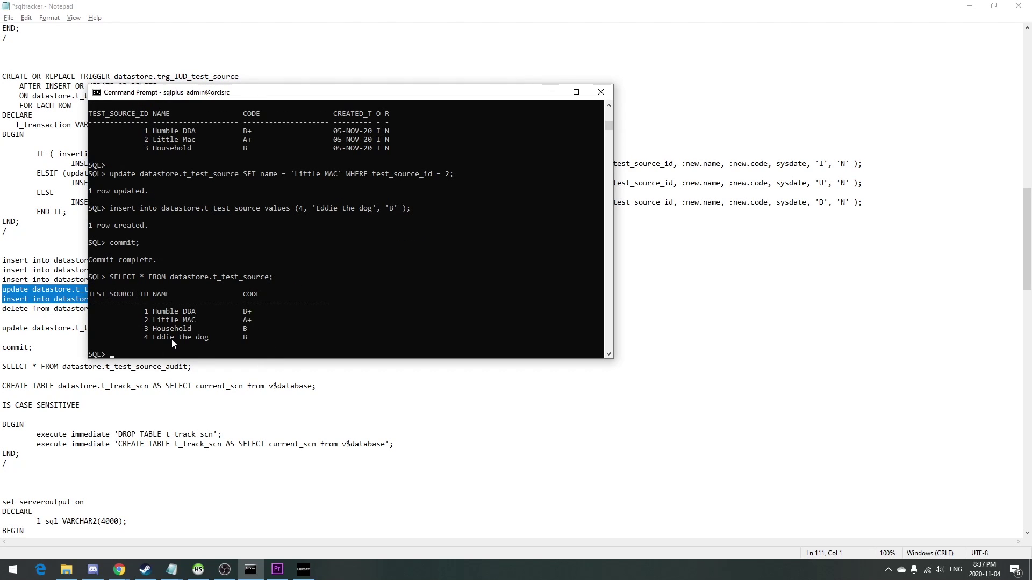
{"action": "key", "text": "alt+Tab"}
{"action": "key", "text": "alt+Tab"}
{"action": "key", "text": "alt+Tab"}
{"action": "key", "text": "alt+Tab"}
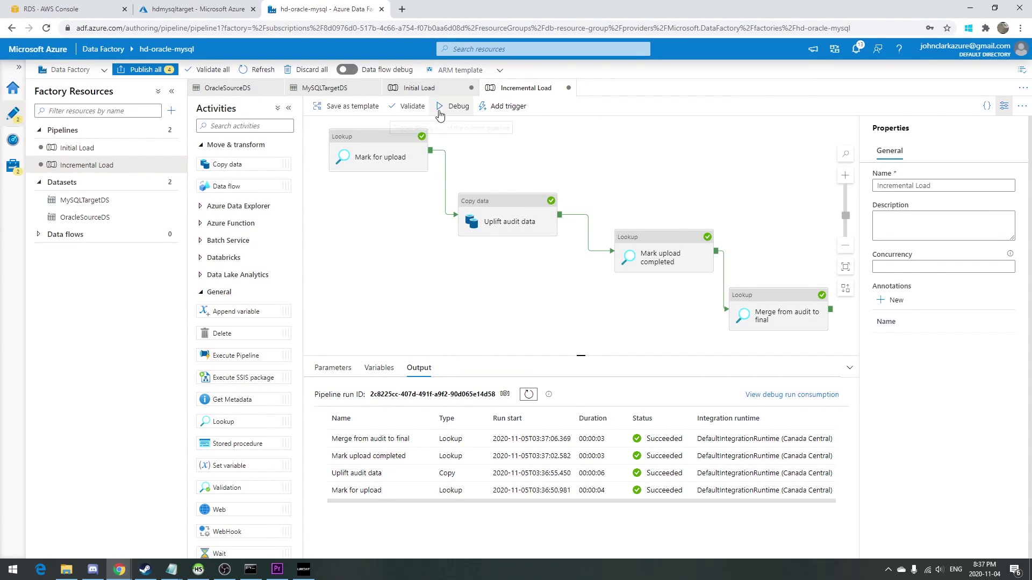
Debug-run Incremental Load and refresh Output until all four activities show Succeeded.
{"action": "left_click", "coordinate": [441, 107]}
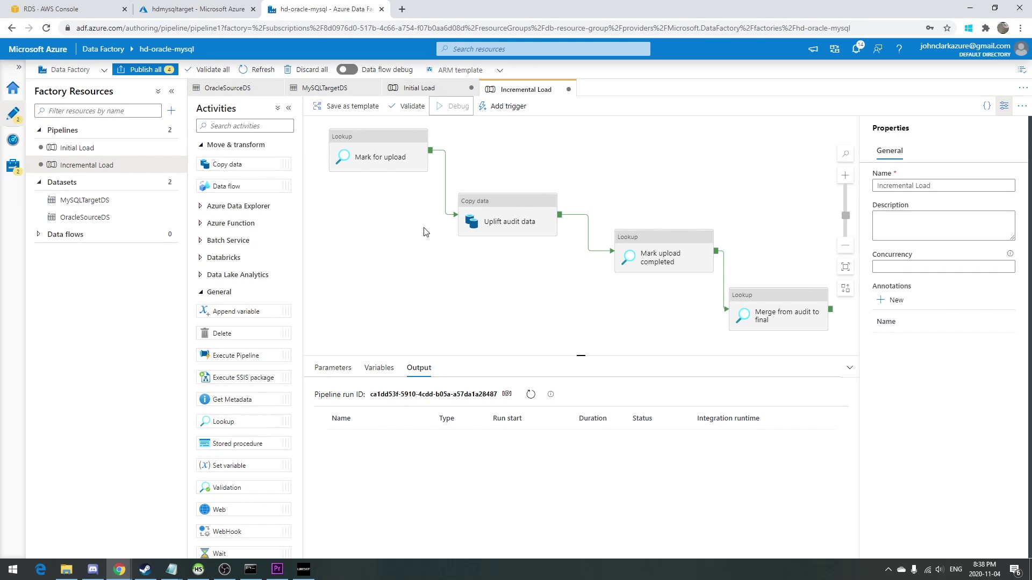
{"action": "left_click", "coordinate": [531, 395]}
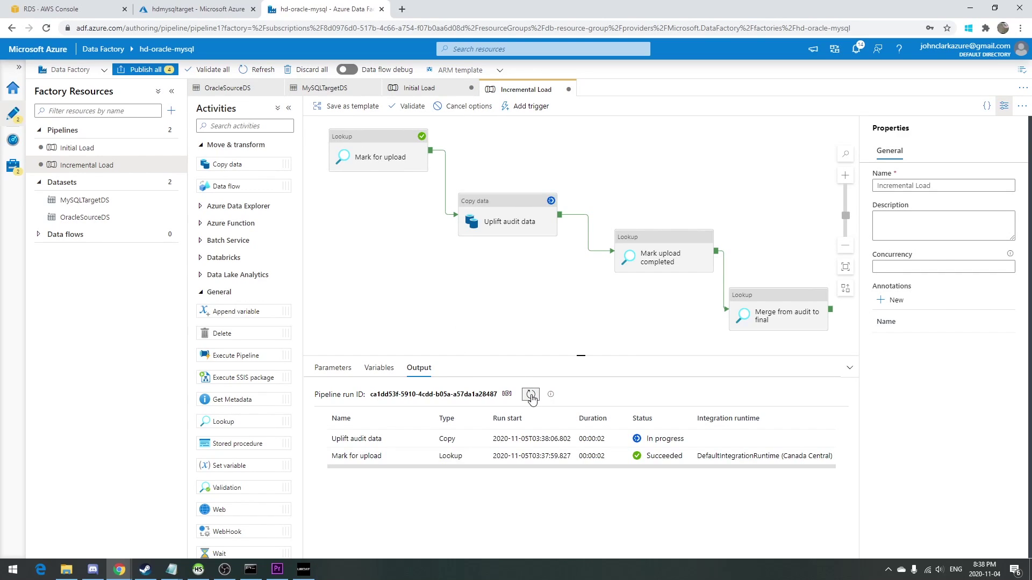
{"action": "left_click", "coordinate": [529, 396]}
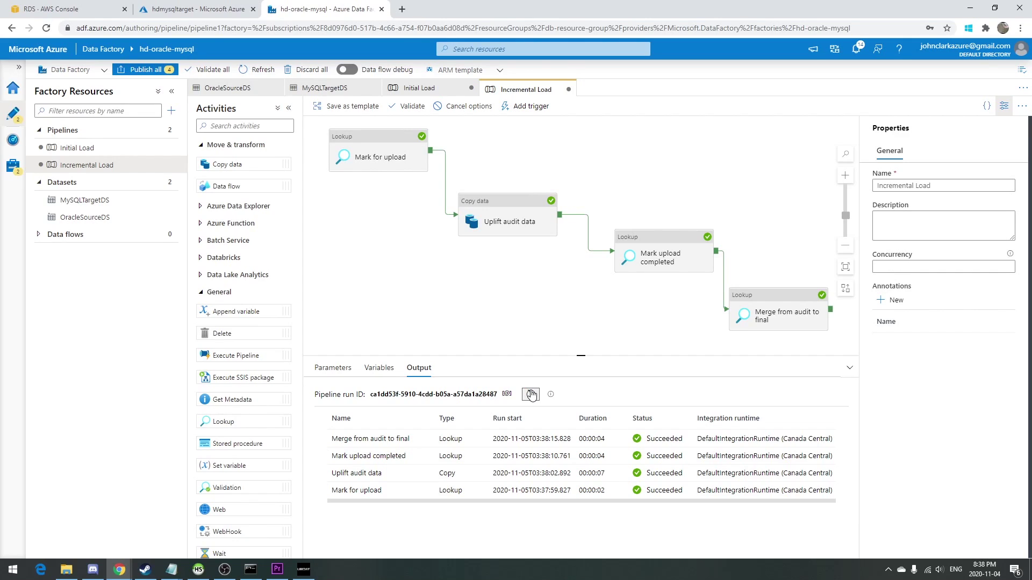
{"action": "key", "text": "alt+Tab"}
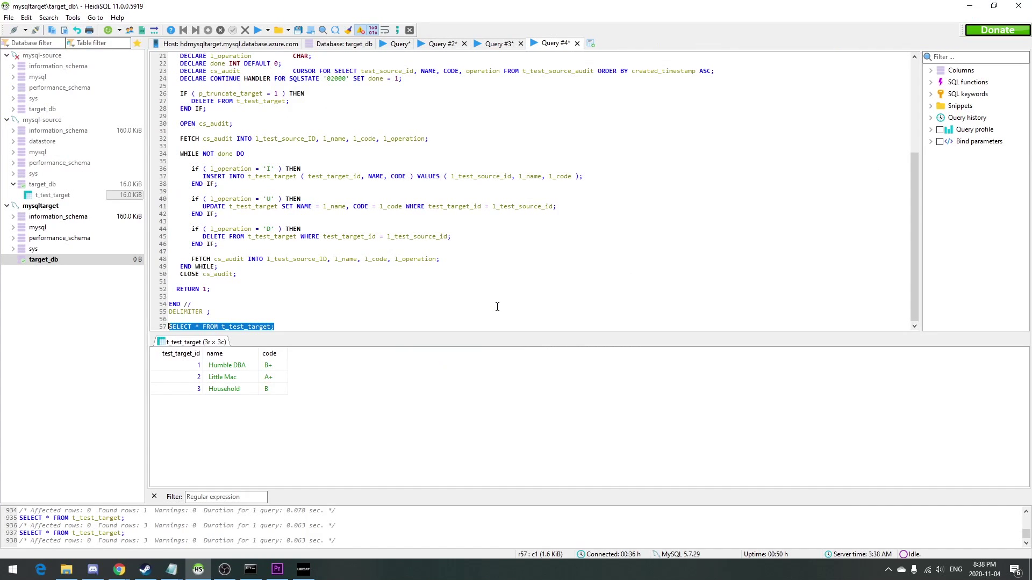
Re-query t_test_target in HeidiSQL: four rows, including Little MAC and Eddie the dog.
{"action": "key", "text": "ctrl+F9"}
{"action": "key", "text": "alt+Tab"}
{"action": "key", "text": "alt+Tab"}
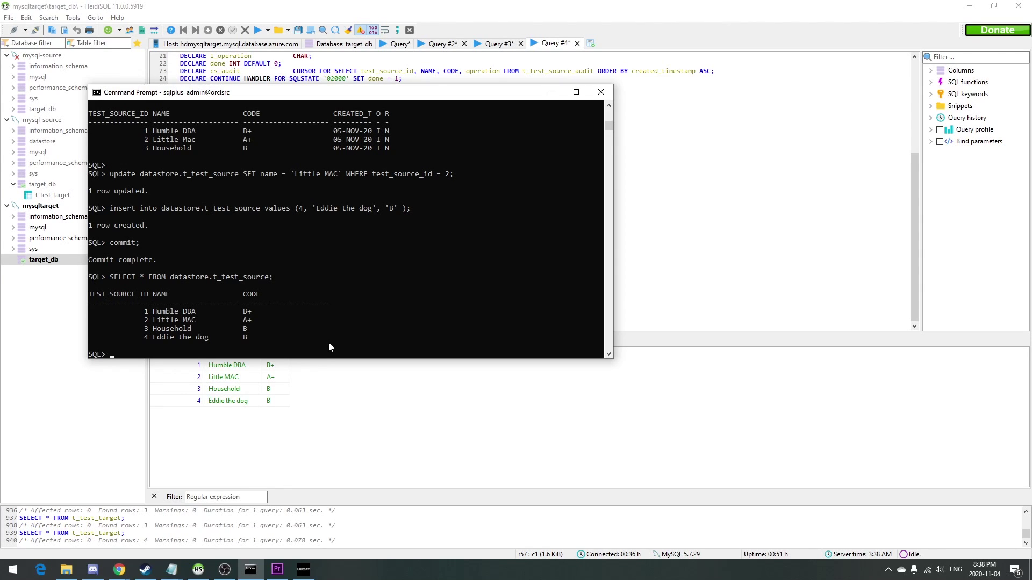
{"action": "key", "text": "alt+Tab"}
In sqlplus, run the delete statement removing source row 1, Humble DBA.
{"action": "key", "text": "alt+Tab"}
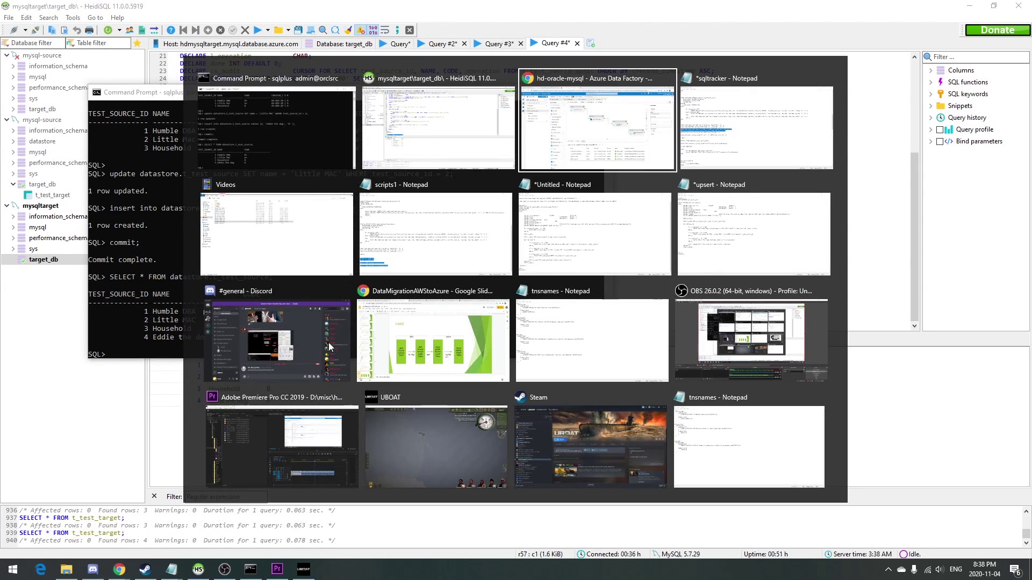
{"action": "key", "text": "alt+Tab"}
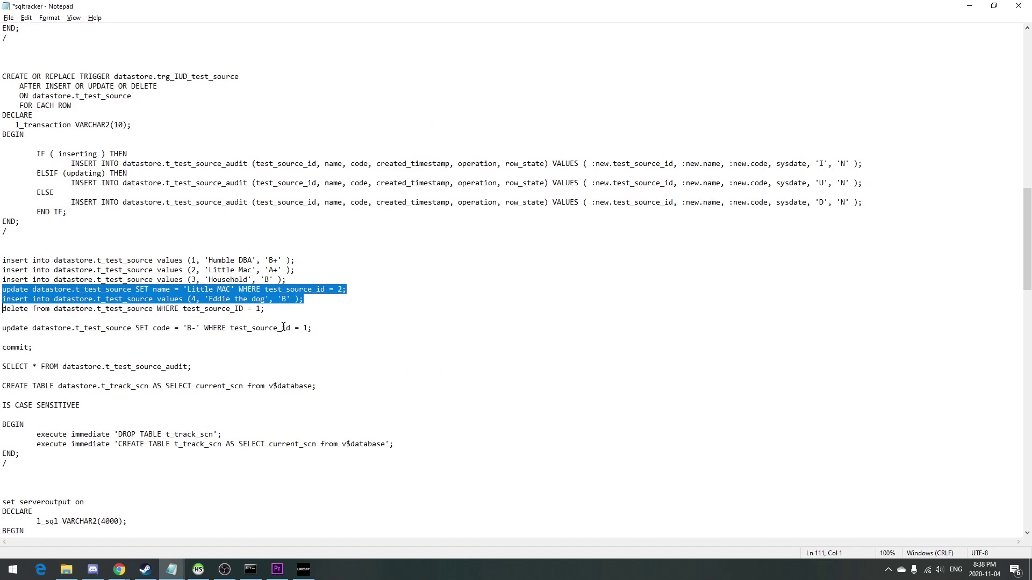
{"action": "left_click", "coordinate": [292, 311]}
{"action": "key", "text": "shift+Home"}
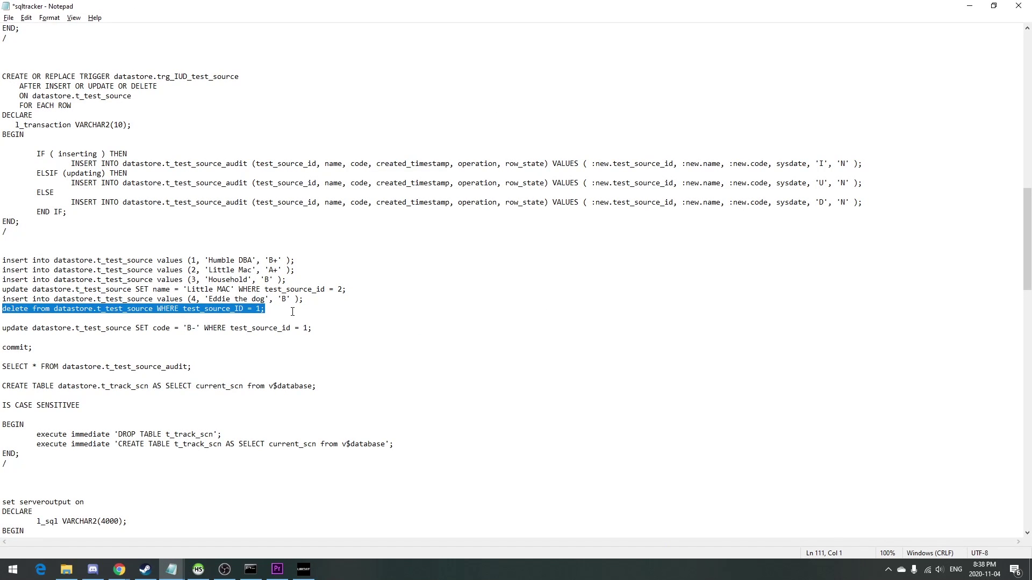
{"action": "key", "text": "ctrl+c"}
{"action": "key", "text": "alt+Tab"}
{"action": "key", "text": "ctrl+v"}
{"action": "key", "text": "Return"}
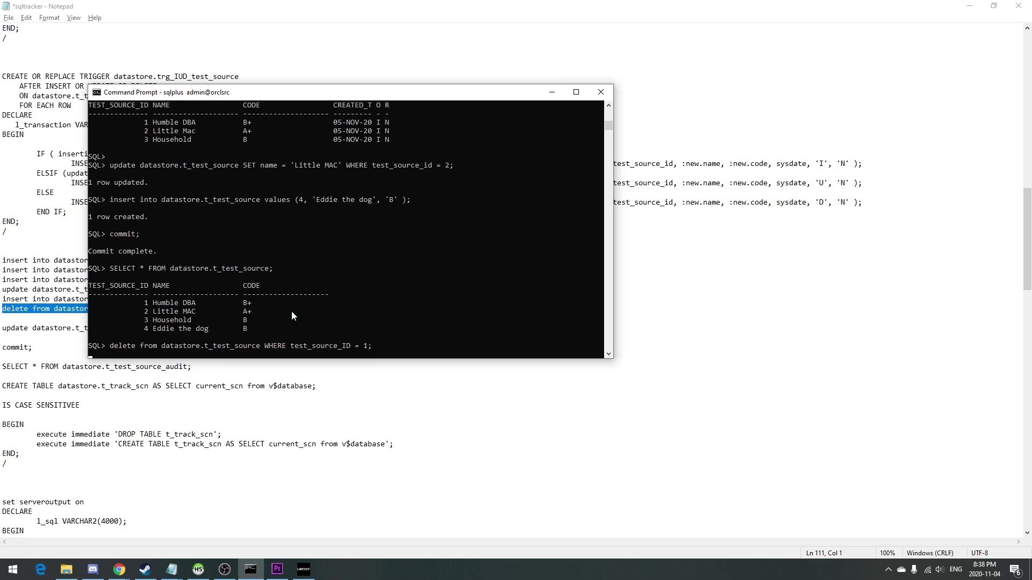
Commit the deletion, confirm three source rows remain, and start another Incremental Load debug run.
{"action": "type", "text": "commit;"}
{"action": "key", "text": "Return"}
{"action": "key", "text": "ctrl+v"}
{"action": "key", "text": "Up"}
{"action": "key", "text": "Up"}
{"action": "key", "text": "Up"}
{"action": "key", "text": "Return"}
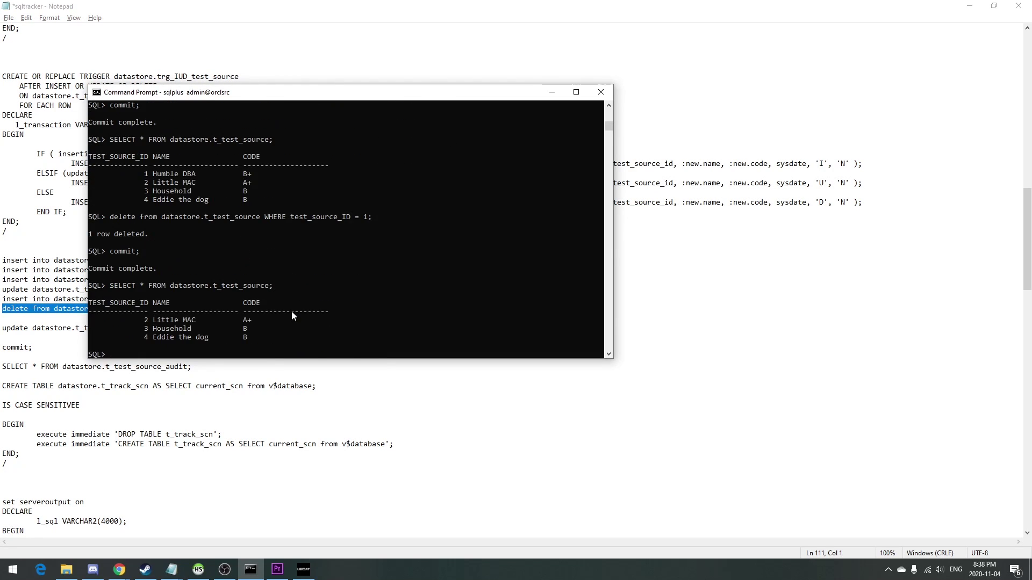
{"action": "key", "text": "alt+Tab"}
{"action": "key", "text": "alt+Tab"}
{"action": "key", "text": "alt+Tab"}
{"action": "left_click", "coordinate": [443, 110]}
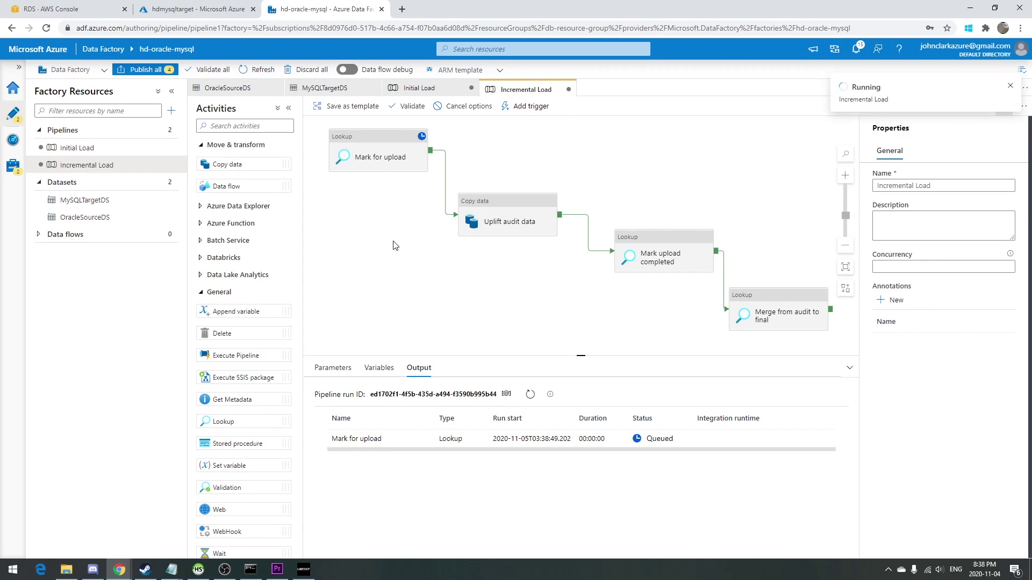
After the debug run finishes, re-query t_test_target: three rows remain, Humble DBA gone.
{"action": "left_click", "coordinate": [531, 395]}
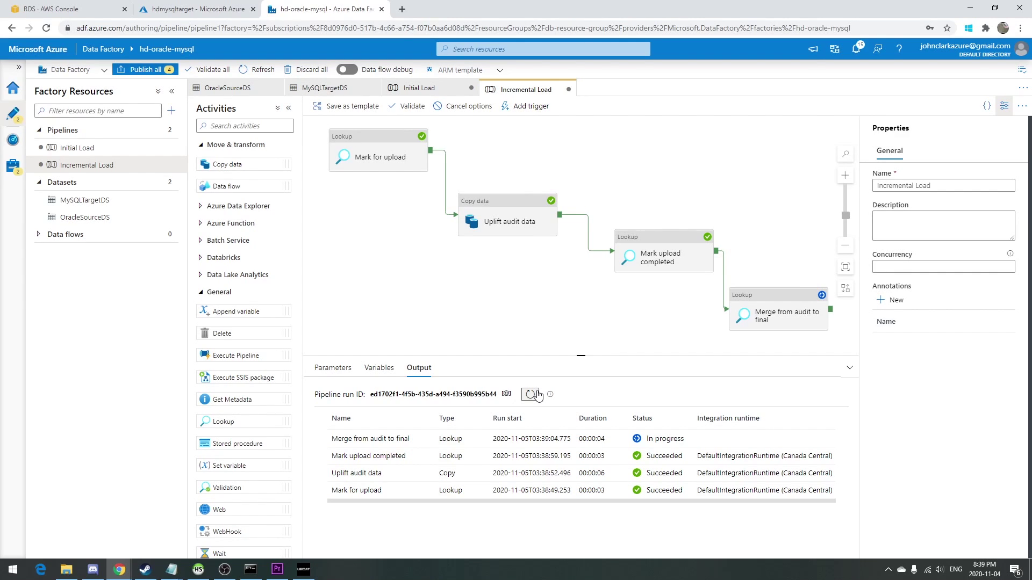
{"action": "key", "text": "alt+Tab"}
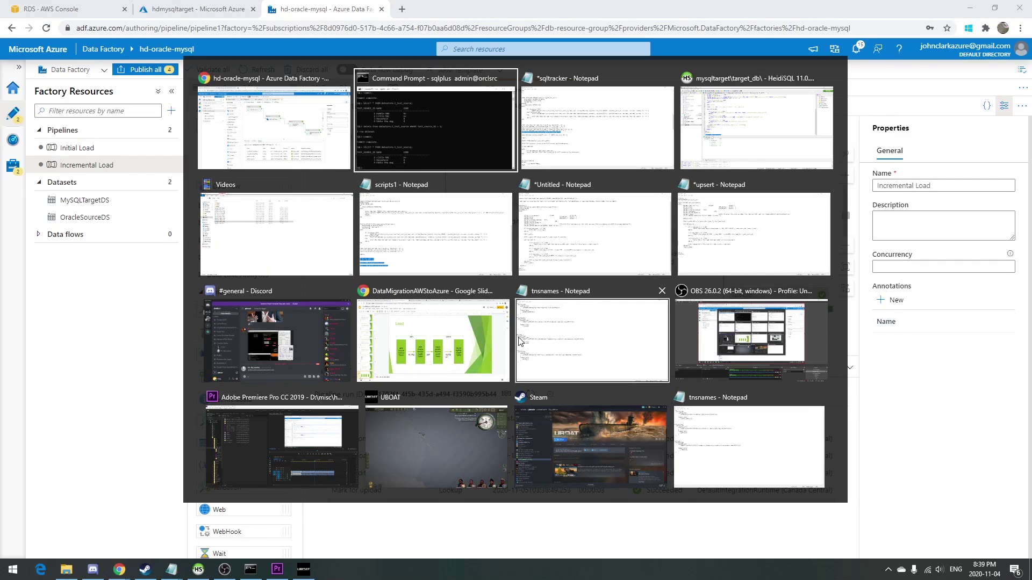
{"action": "key", "text": "alt+Tab"}
{"action": "key", "text": "alt+Tab"}
{"action": "key", "text": "F9"}
{"action": "key", "text": "alt+Tab"}
{"action": "key", "text": "alt+Tab"}
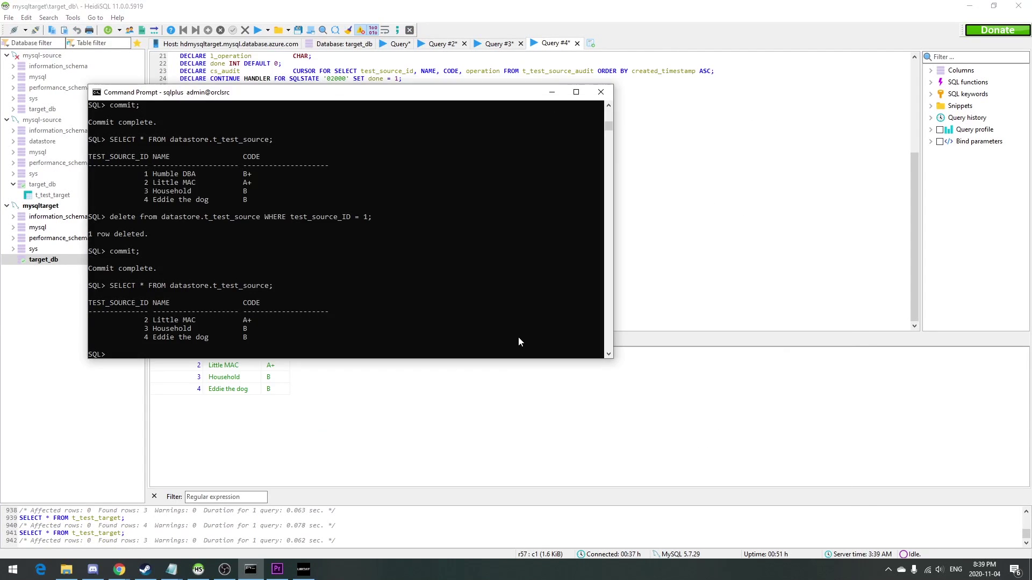